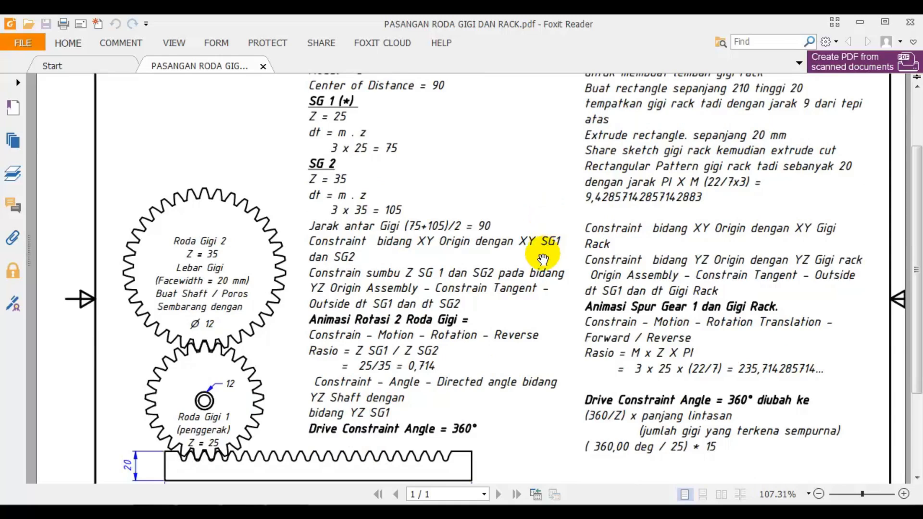
Step: Review the gear and rack PDF, switch to Autodesk Inventor and create an assembly from the metric Standard (mm).iam template
scroll(448, 245, up, 3)
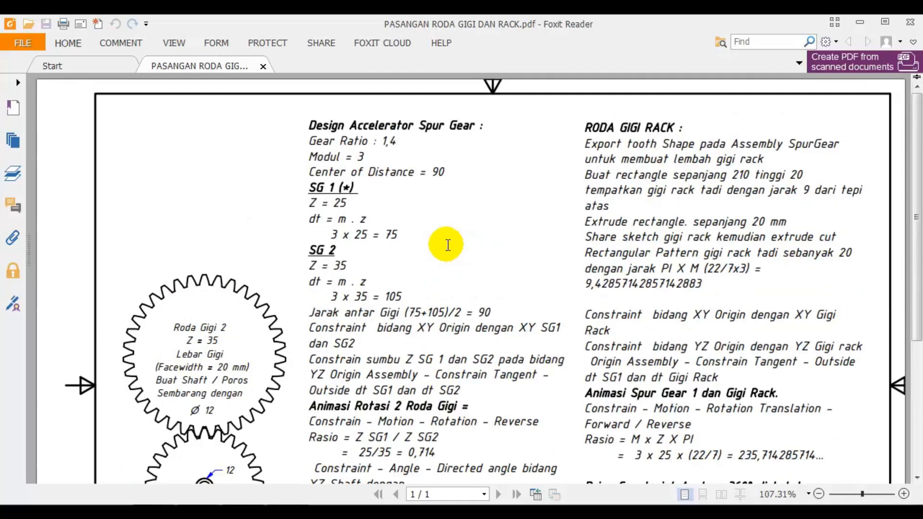
scroll(447, 245, down, 2)
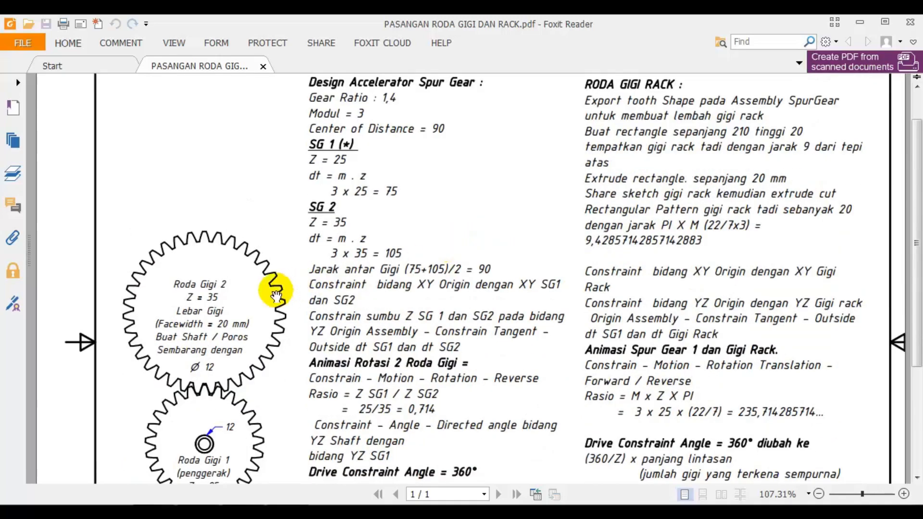
scroll(250, 306, down, 2)
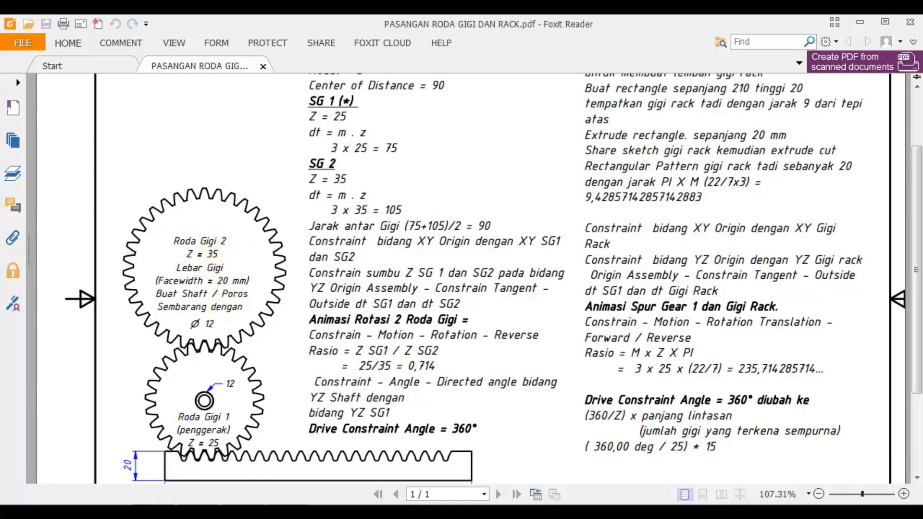
click(153, 512)
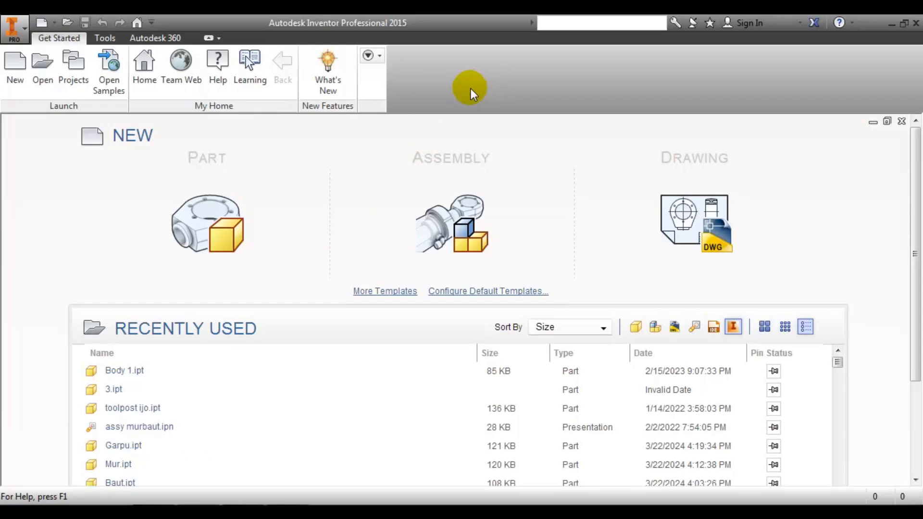
click(15, 65)
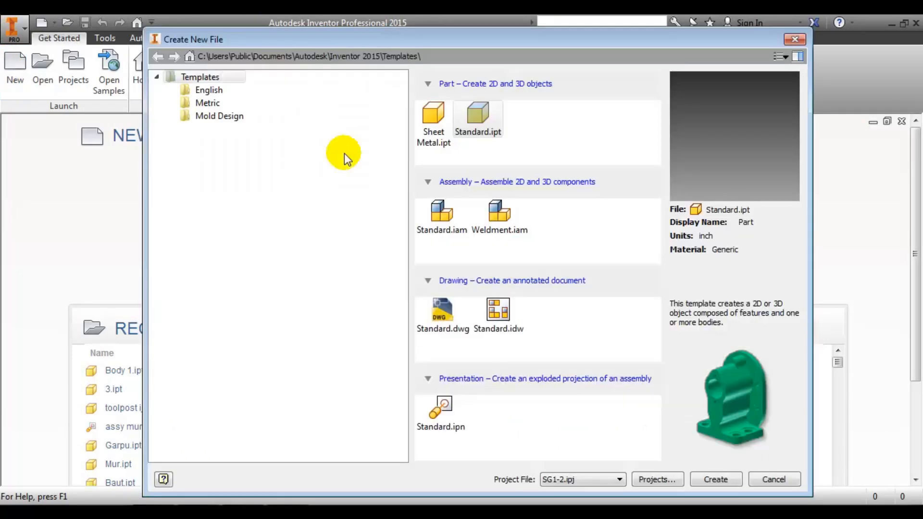
click(204, 104)
click(561, 211)
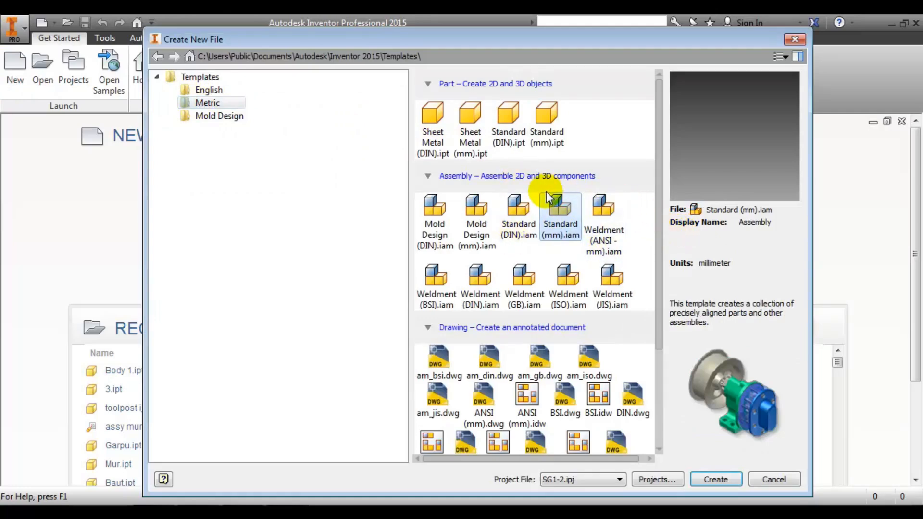
click(716, 479)
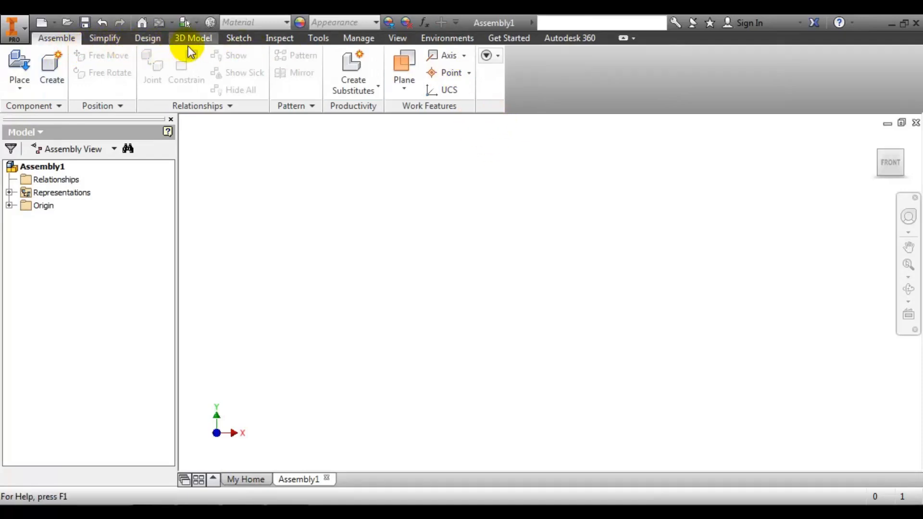
Step: Start the Spur Gear generator, saving the assembly as Assembly1.iam, and set Gear 2 to be created as a component
click(149, 39)
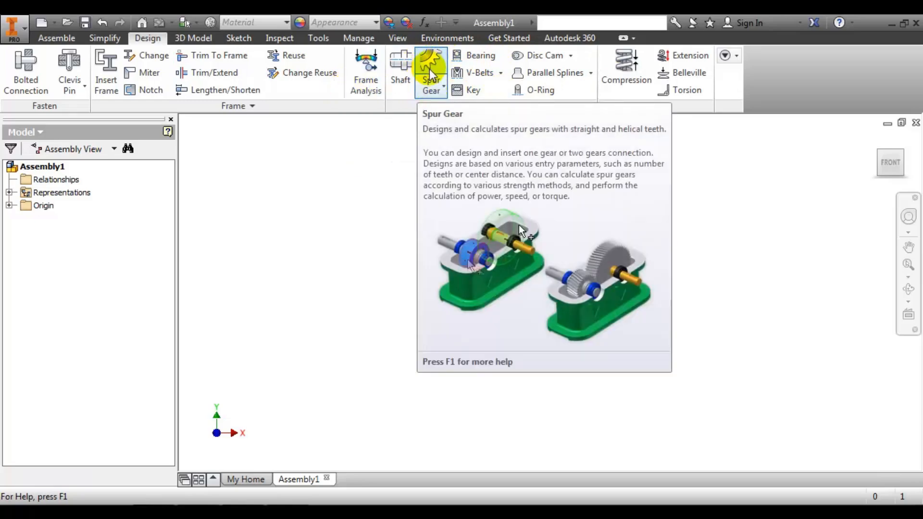
click(430, 83)
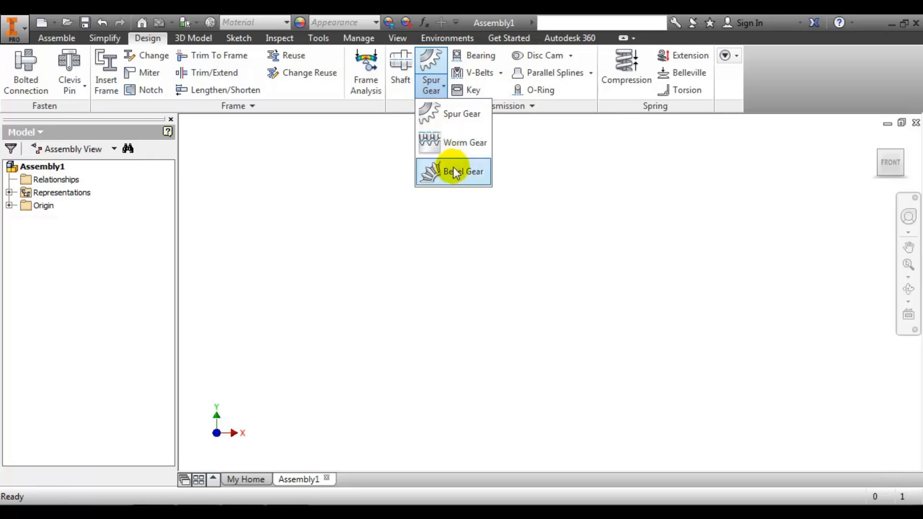
click(435, 123)
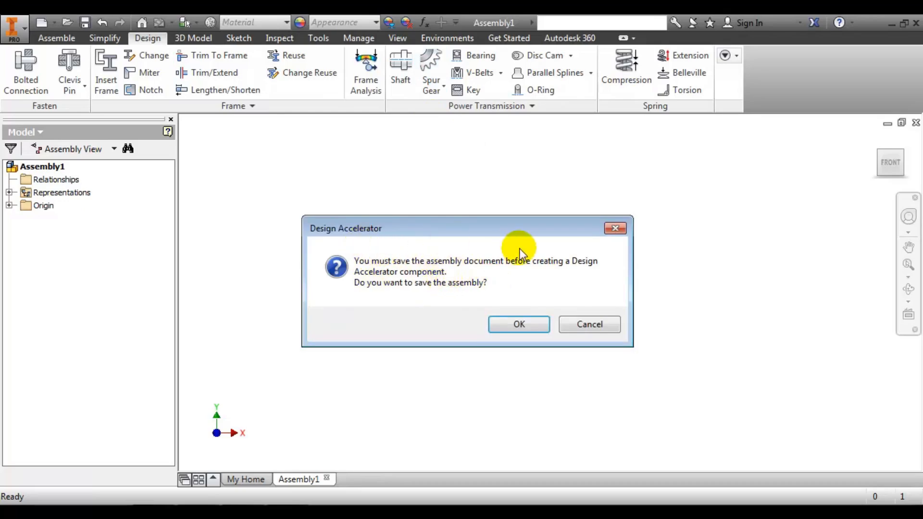
click(519, 321)
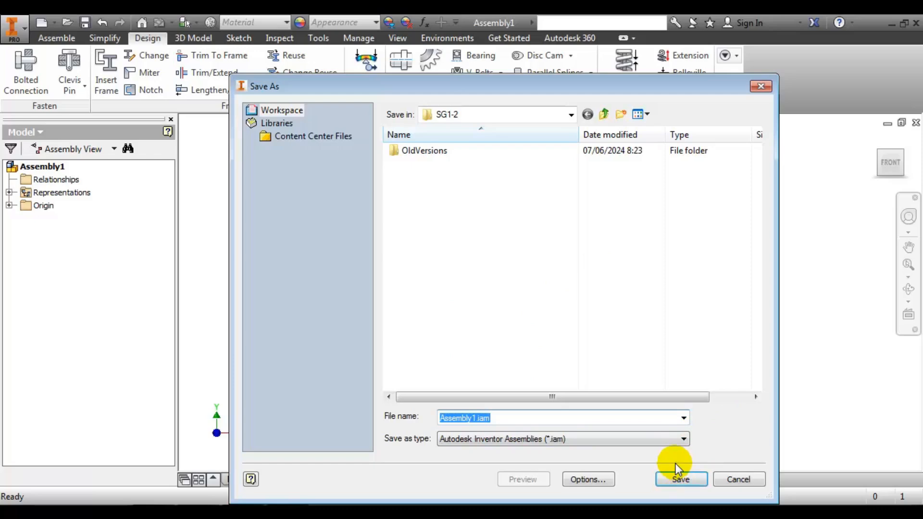
click(680, 478)
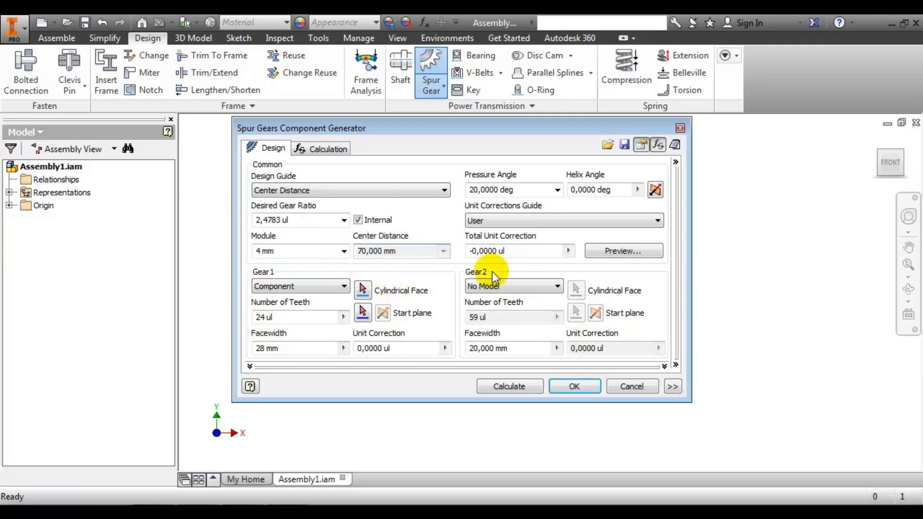
click(522, 287)
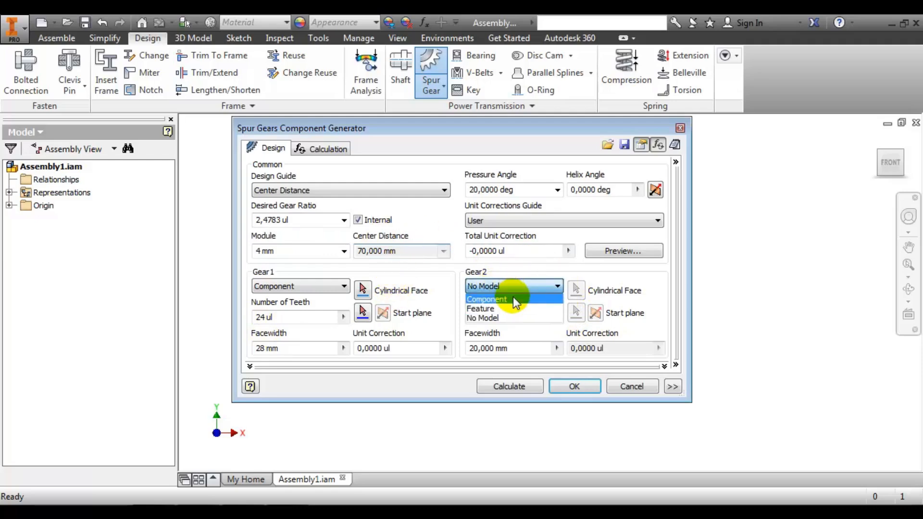
click(515, 300)
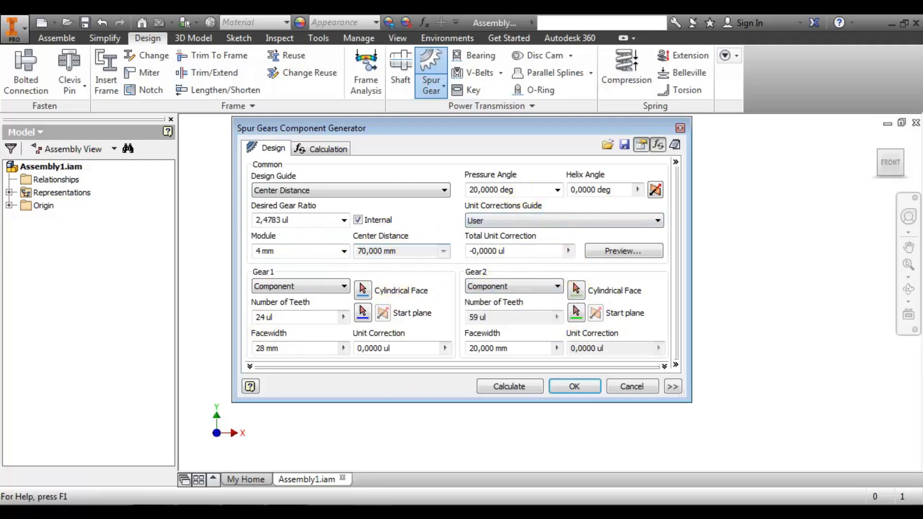
Step: Check the gear specifications in the PDF drawing and set the gear module to 3 mm
key(alt+Tab)
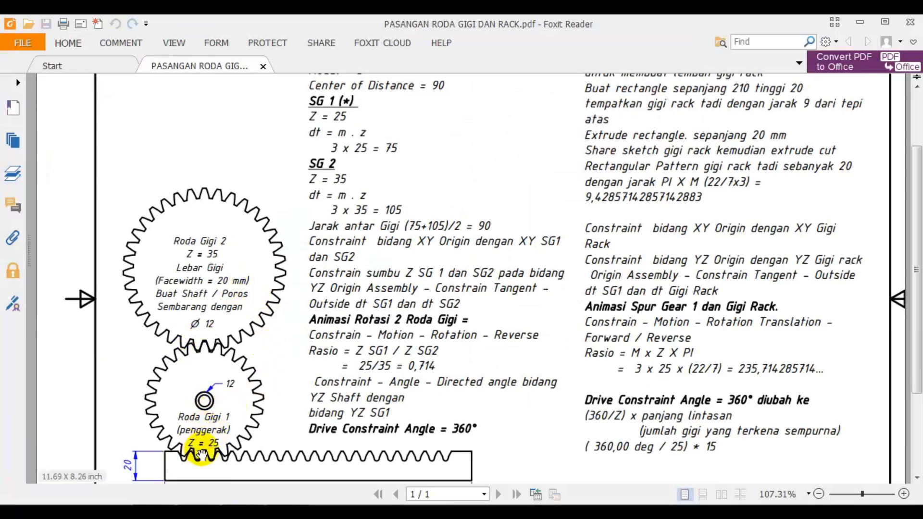
drag(469, 187, 471, 276)
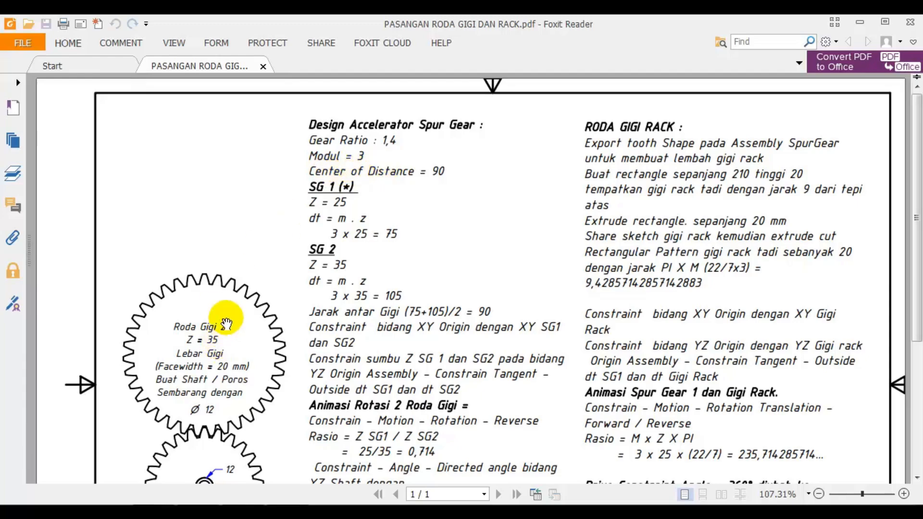
scroll(251, 263, down, 3)
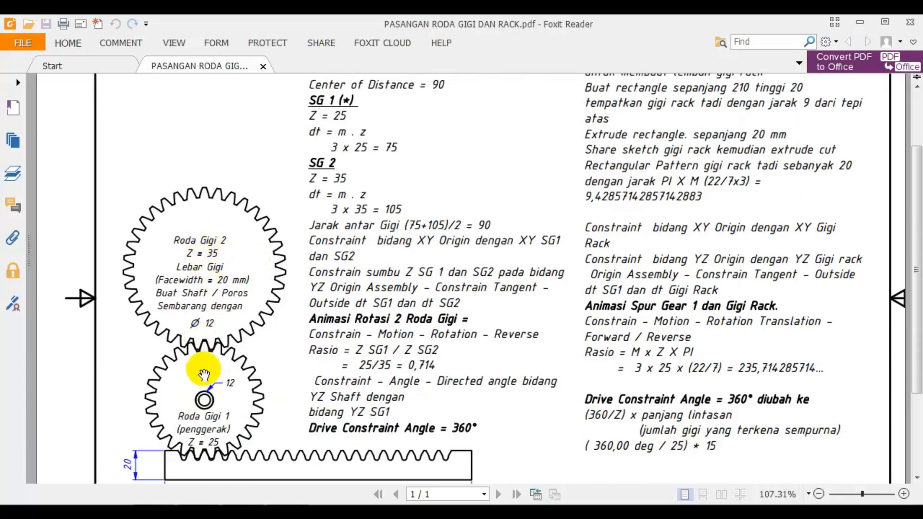
scroll(428, 163, up, 2)
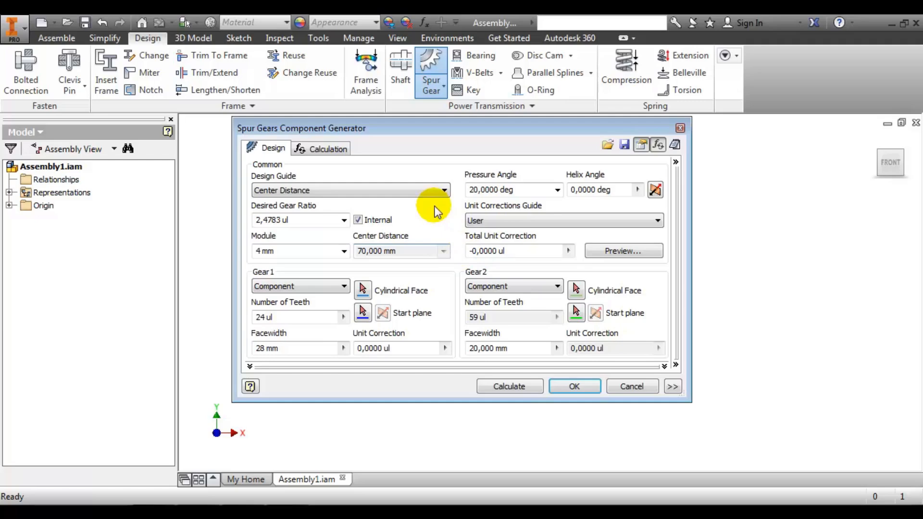
click(344, 220)
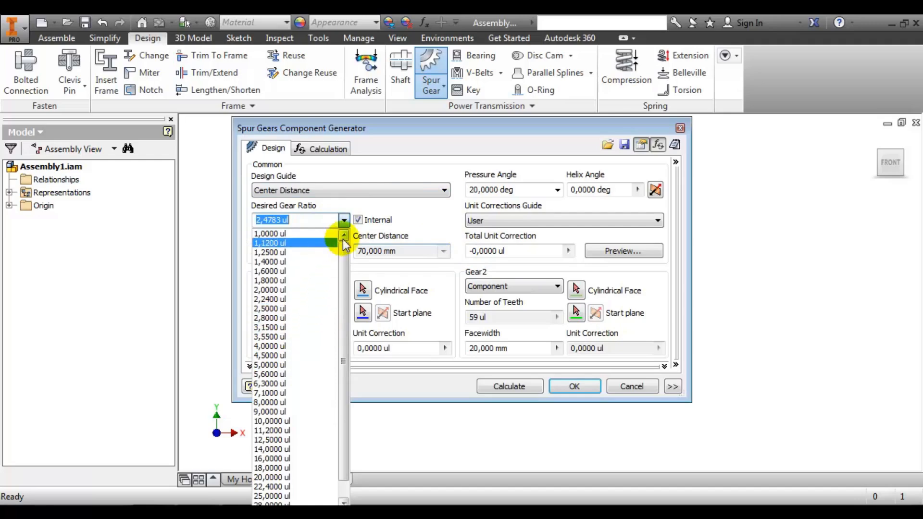
click(412, 213)
click(343, 251)
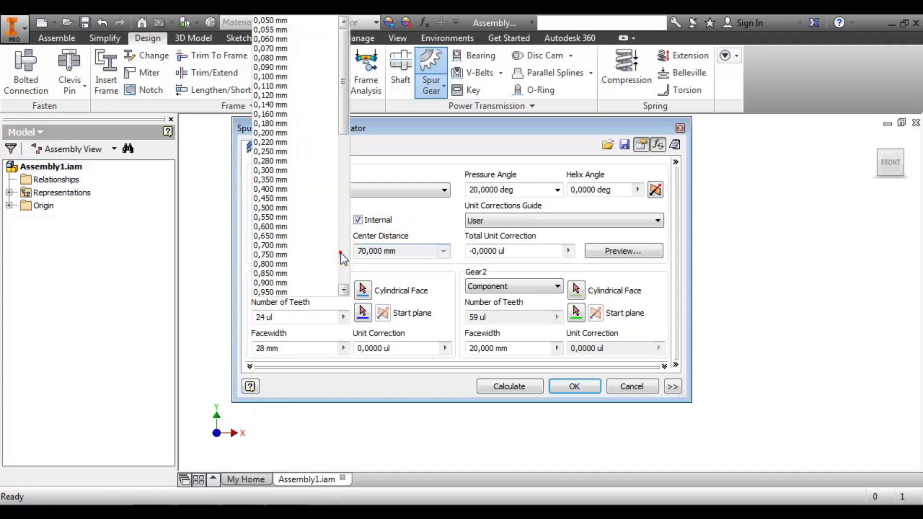
scroll(288, 222, down, 6)
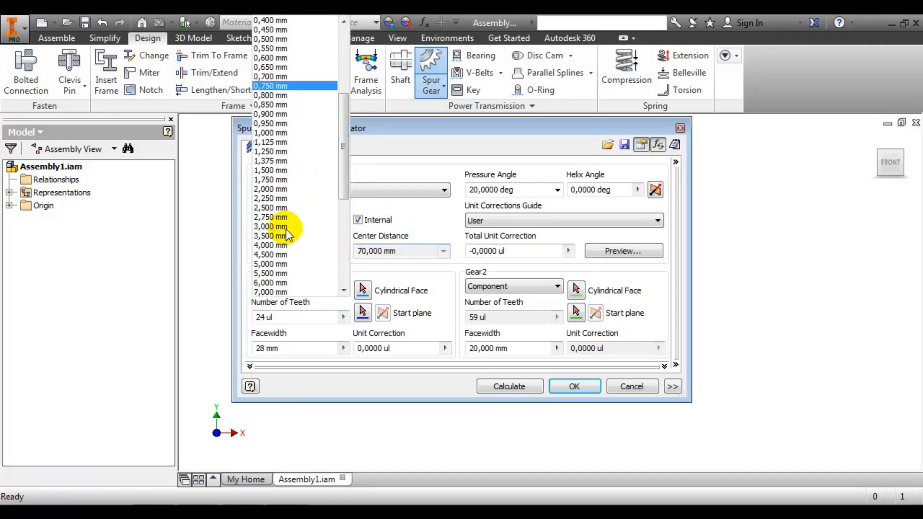
click(286, 226)
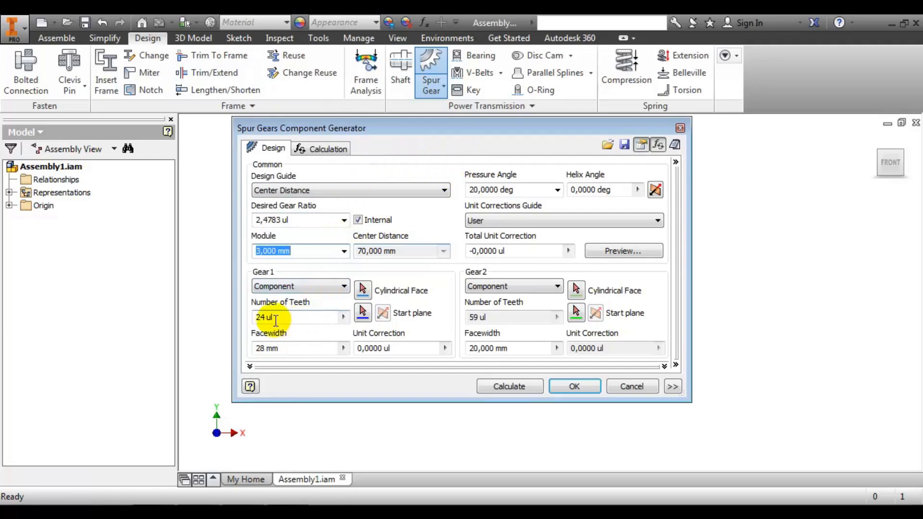
Step: Set Gear 1 to 25 teeth with a facewidth of 20 mm, checking the width in the PDF drawing
click(291, 316)
text(25)
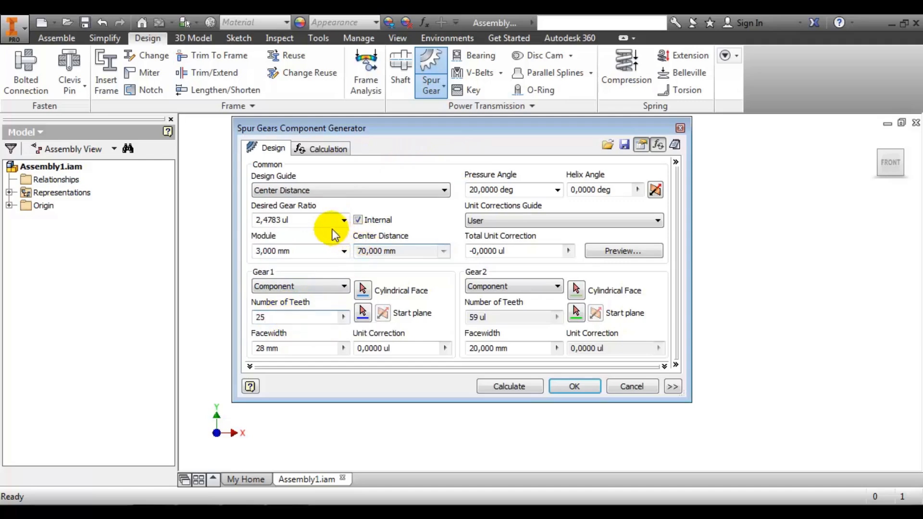
key(alt+Tab)
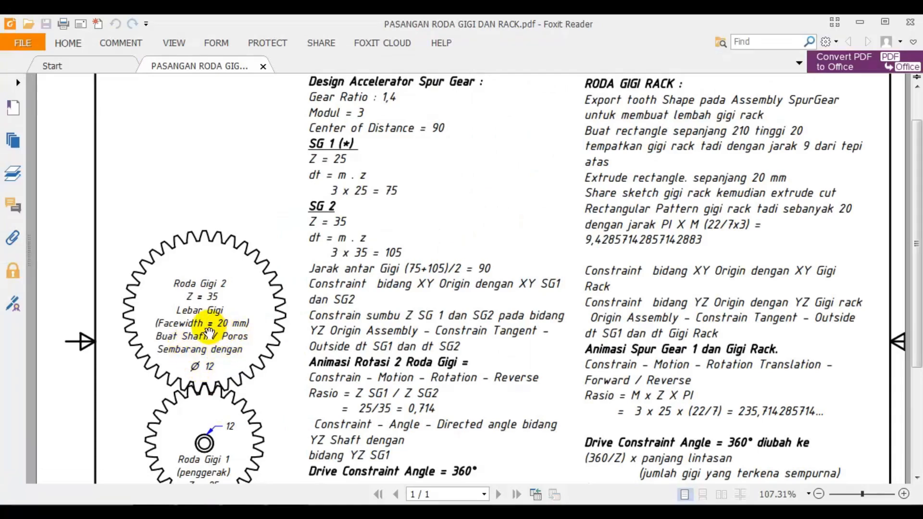
key(alt+Tab)
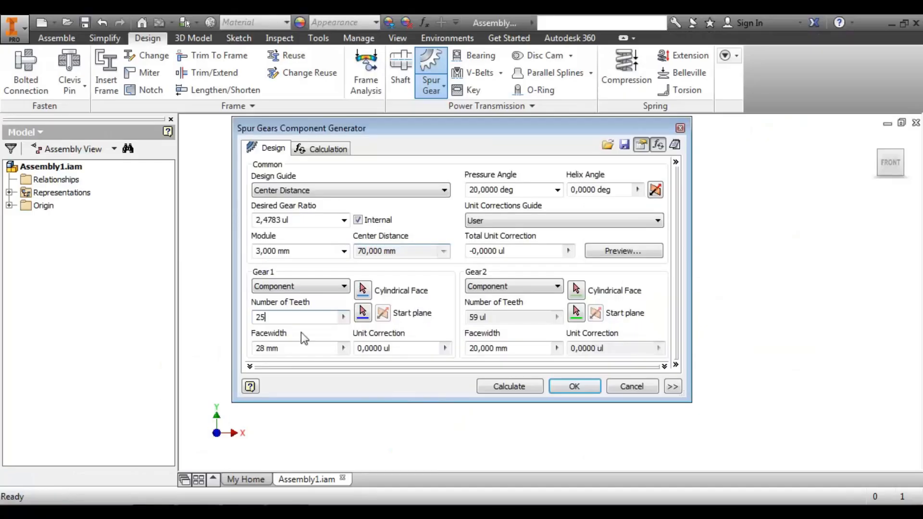
drag(294, 346, 188, 342)
text(20)
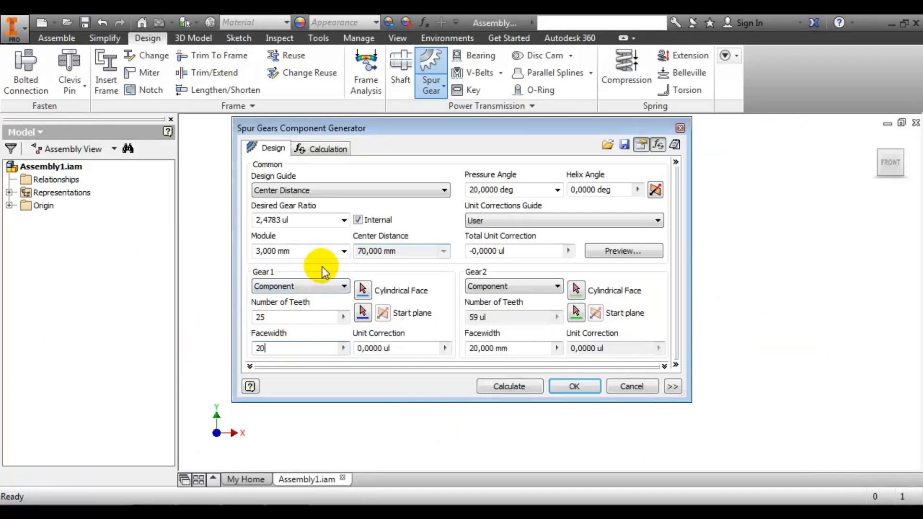
Step: Turn off the Internal option and set the desired gear ratio to 1.4
click(358, 220)
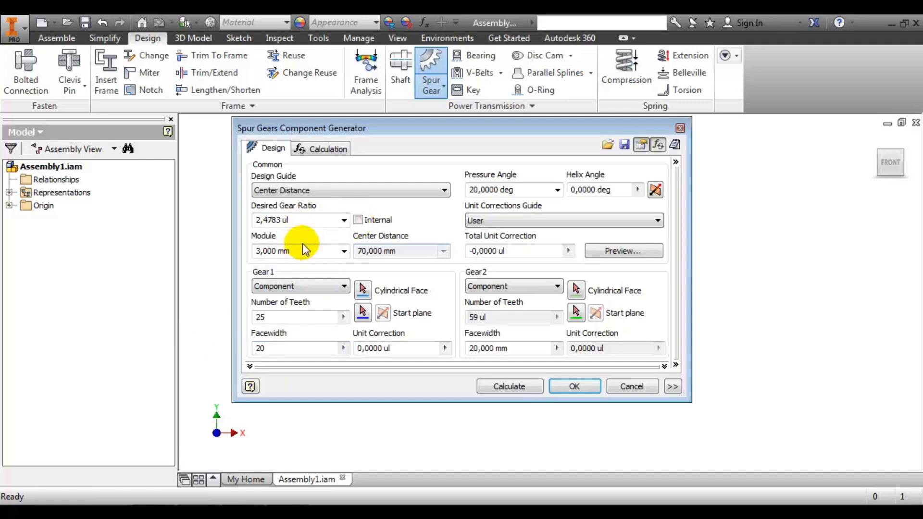
click(383, 252)
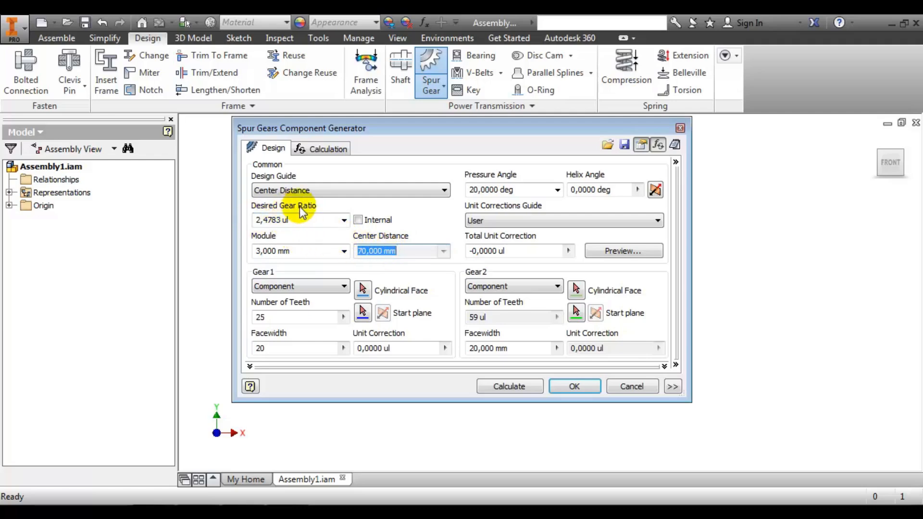
click(343, 220)
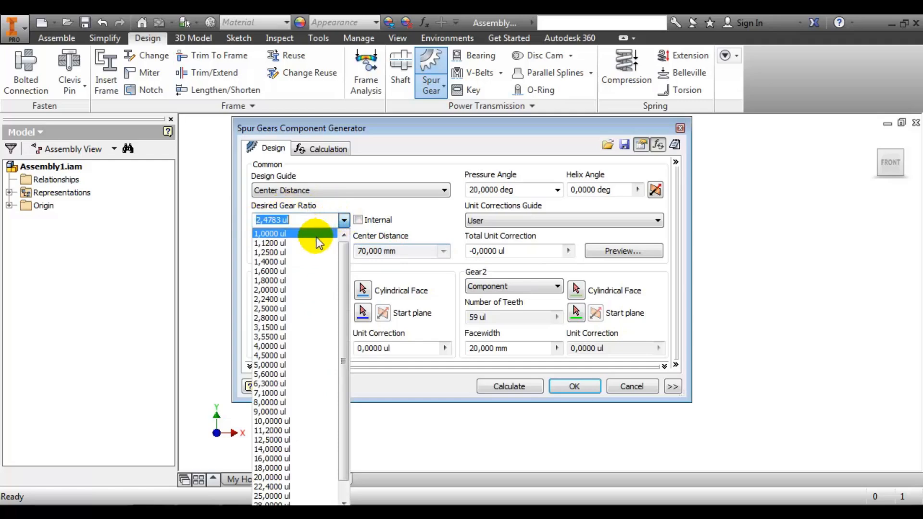
click(304, 261)
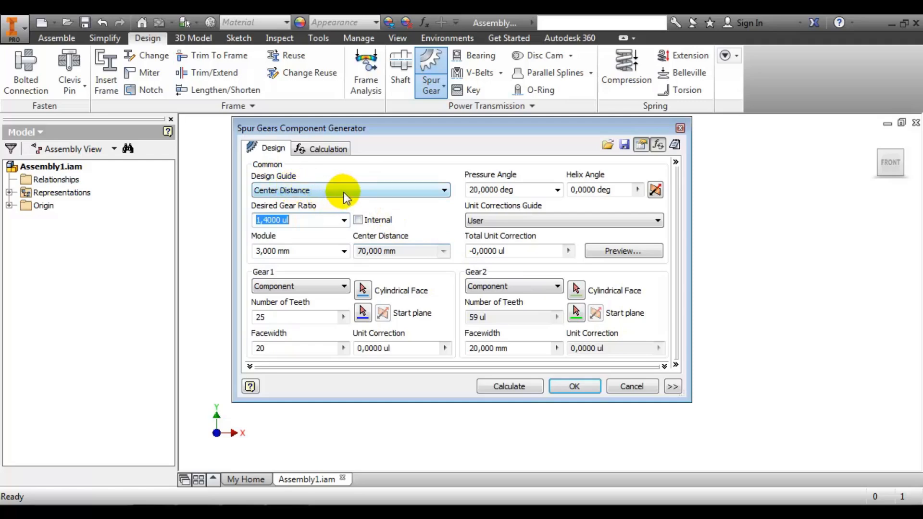
Step: Calculate the gear pair using the Center Distance design guide
click(405, 192)
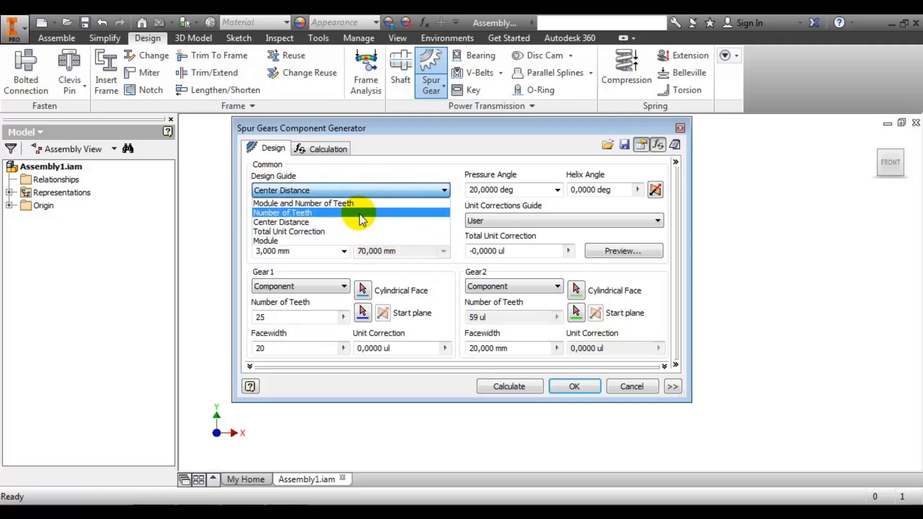
click(384, 181)
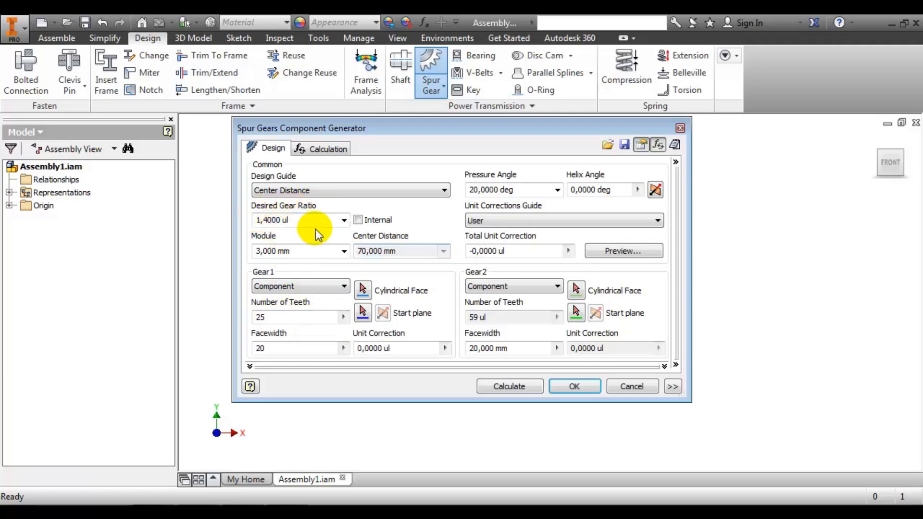
click(522, 387)
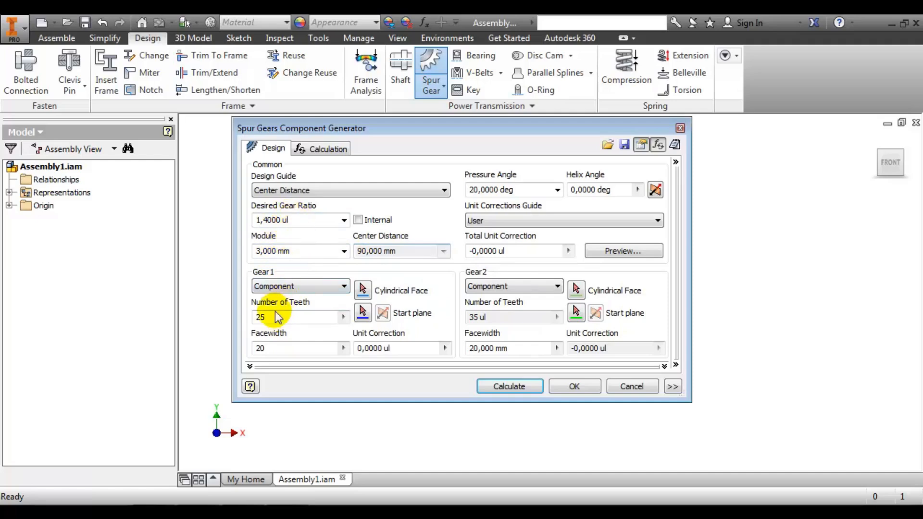
key(BackSpace)
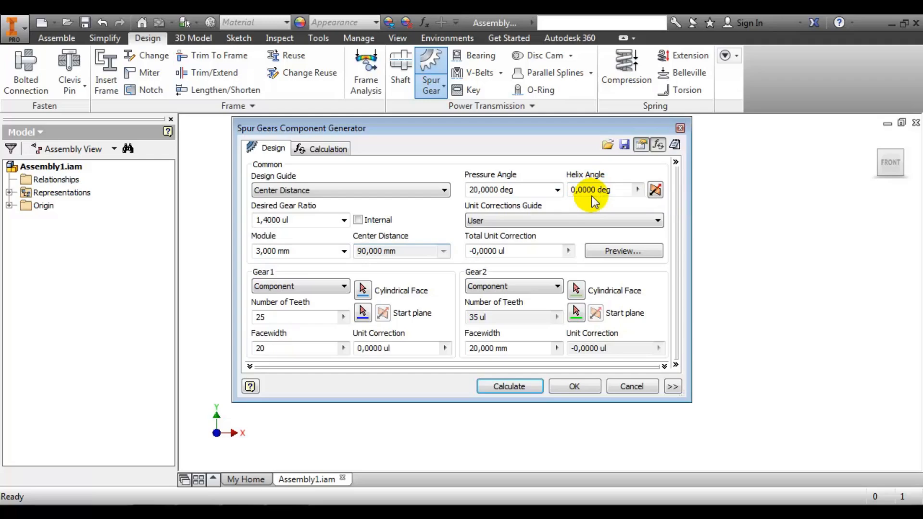
Step: Expand the generator's additional options for input type, size type and unit tooth sizes
click(675, 387)
drag(501, 123, 507, 30)
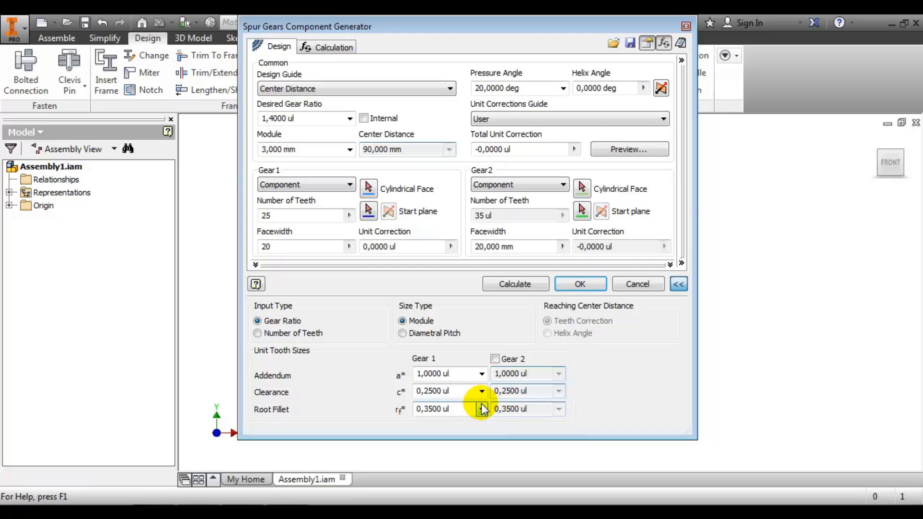
Step: Generate the spur gear pair with the proposed file names and place it in the assembly
click(581, 285)
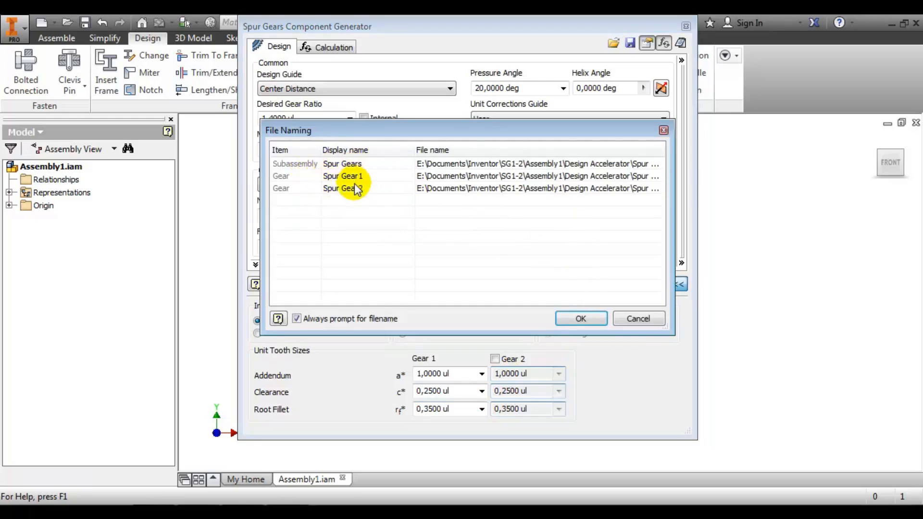
click(582, 321)
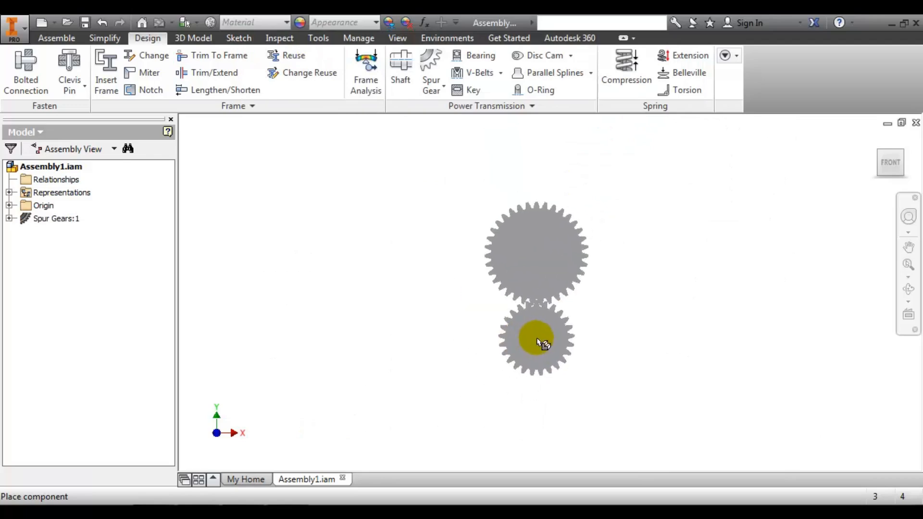
click(536, 338)
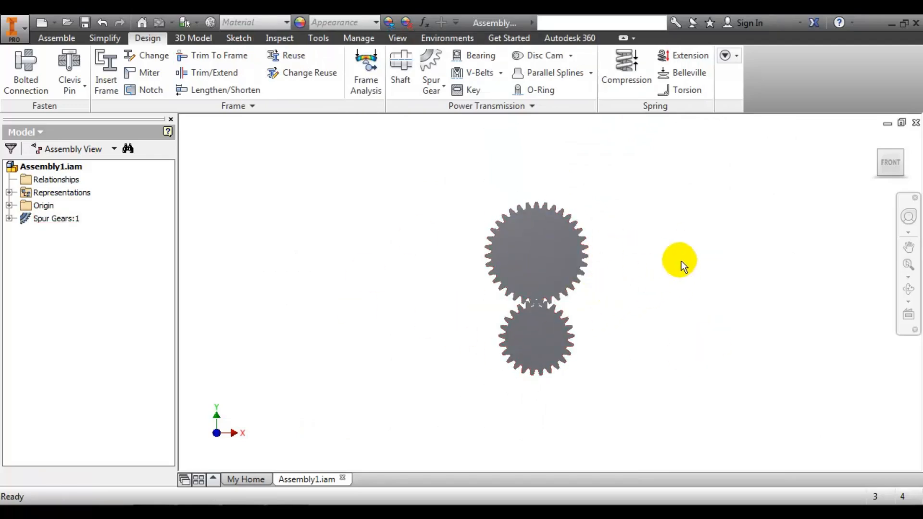
Step: Save Assembly1.iam together with its dependent gear files and close it
click(84, 22)
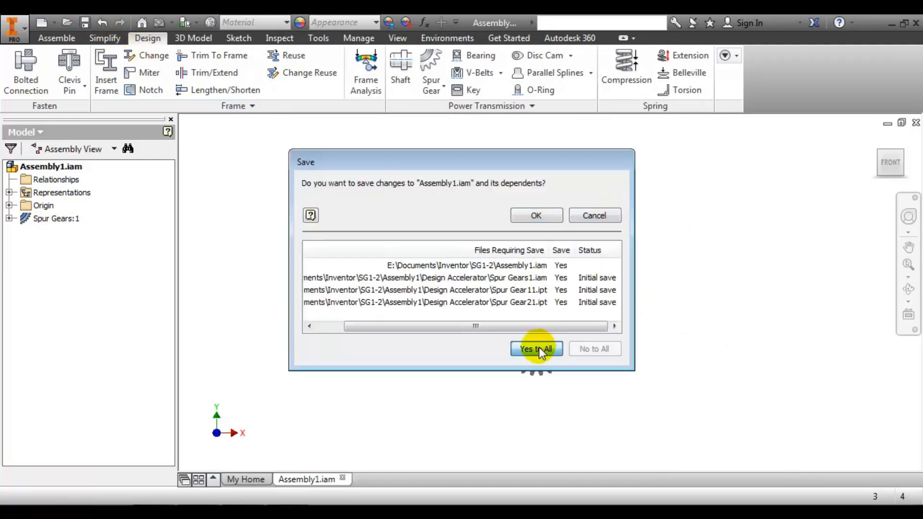
click(534, 215)
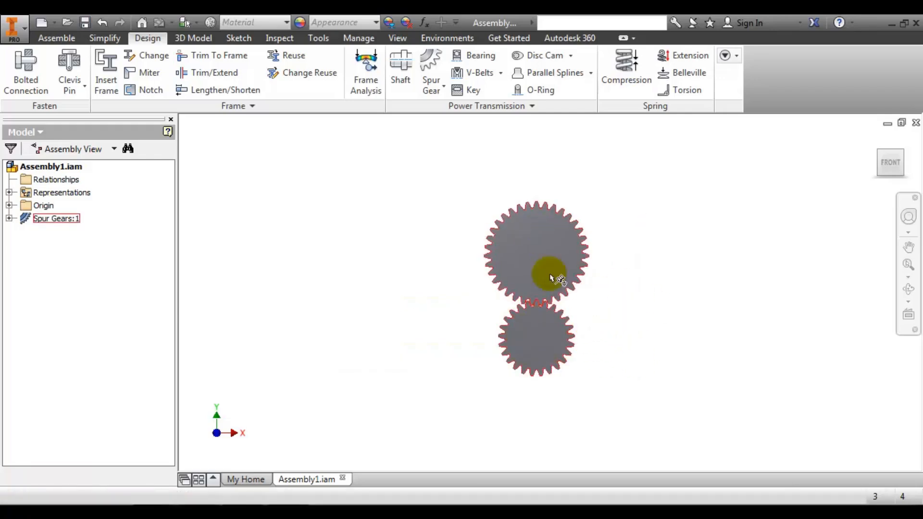
click(916, 122)
Step: Create a new assembly from the metric Standard (mm).iam template
click(23, 67)
click(474, 212)
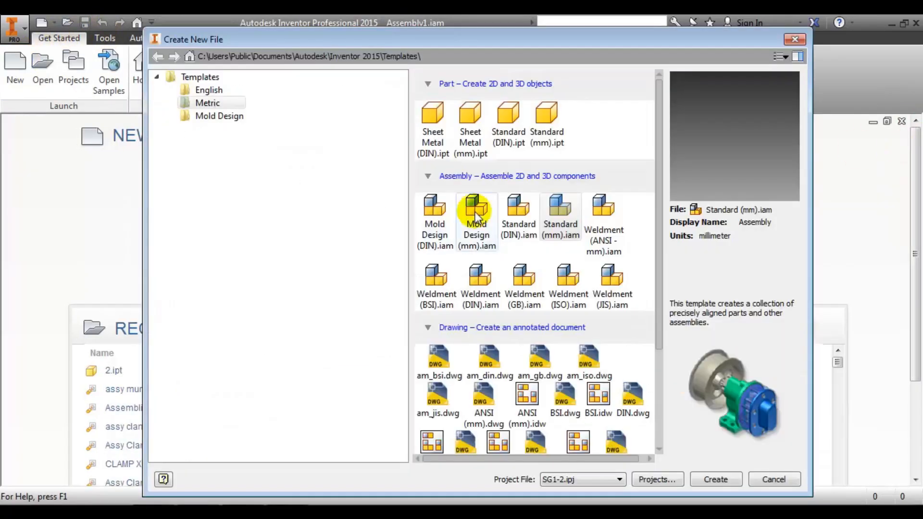
click(566, 208)
click(716, 479)
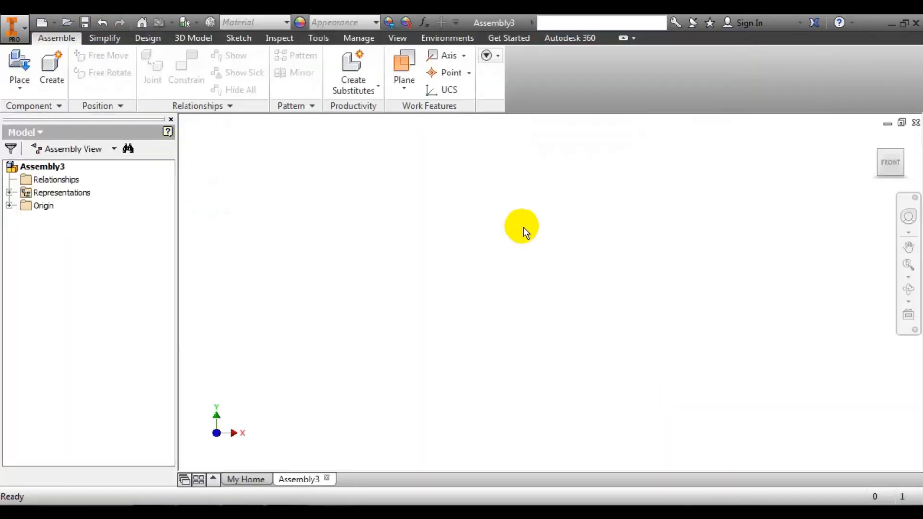
Step: Place one instance each of Spur Gear11.ipt and Spur Gear21.ipt from Assembly1's Design Accelerator folder
click(20, 66)
double_click(432, 152)
double_click(467, 157)
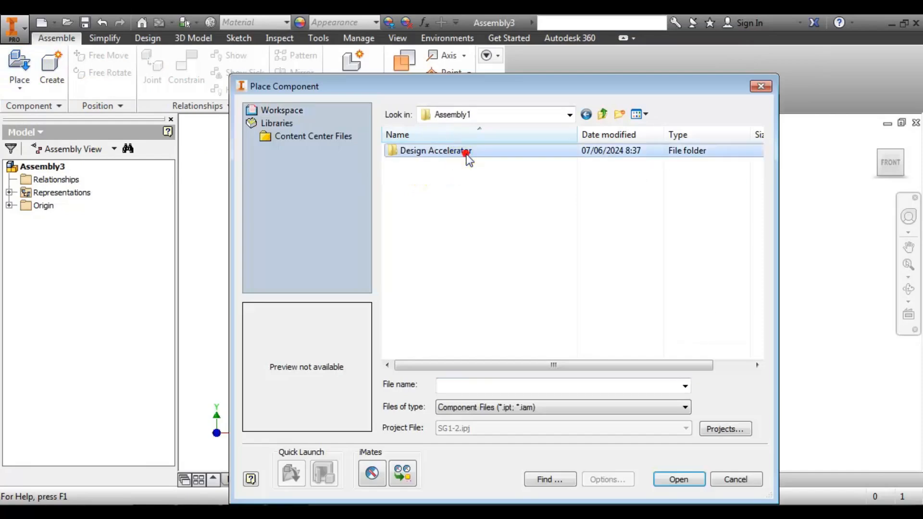
click(450, 153)
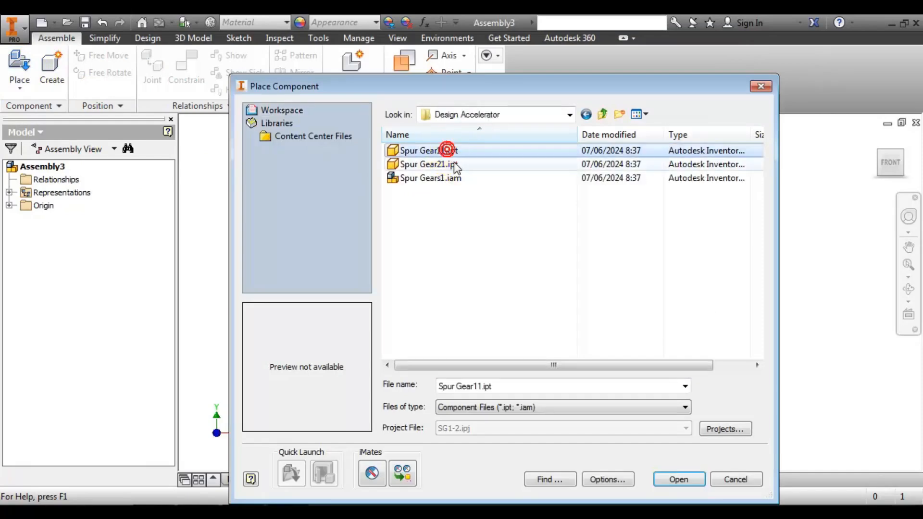
click(449, 165)
click(452, 151)
ctrl+click(452, 163)
click(679, 479)
scroll(508, 320, down, 5)
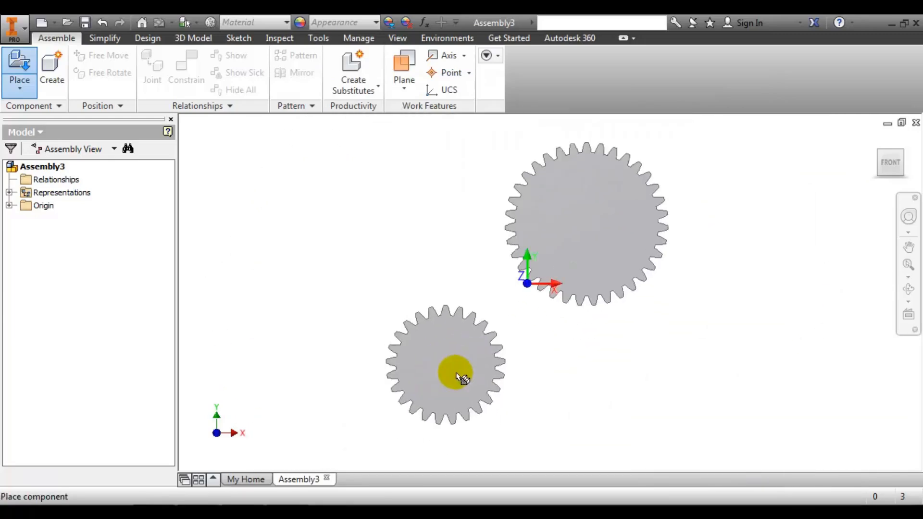
click(446, 374)
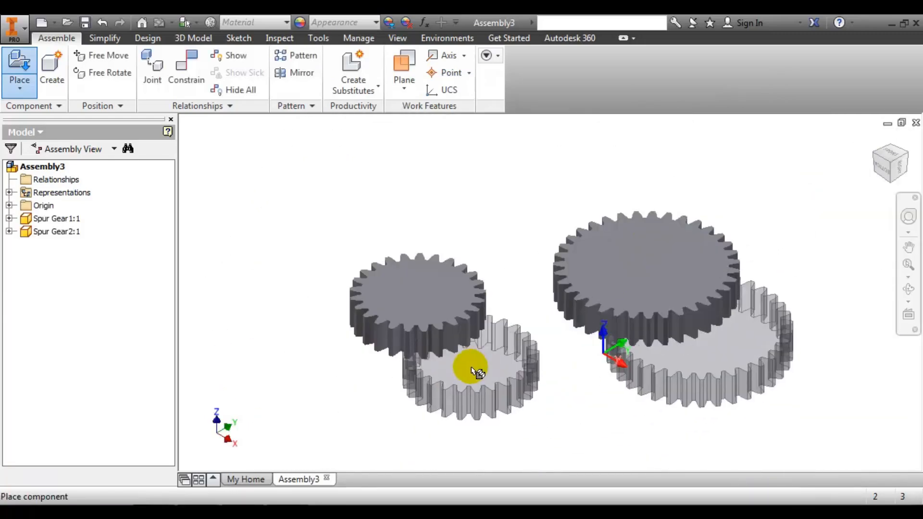
right_click(516, 380)
click(566, 381)
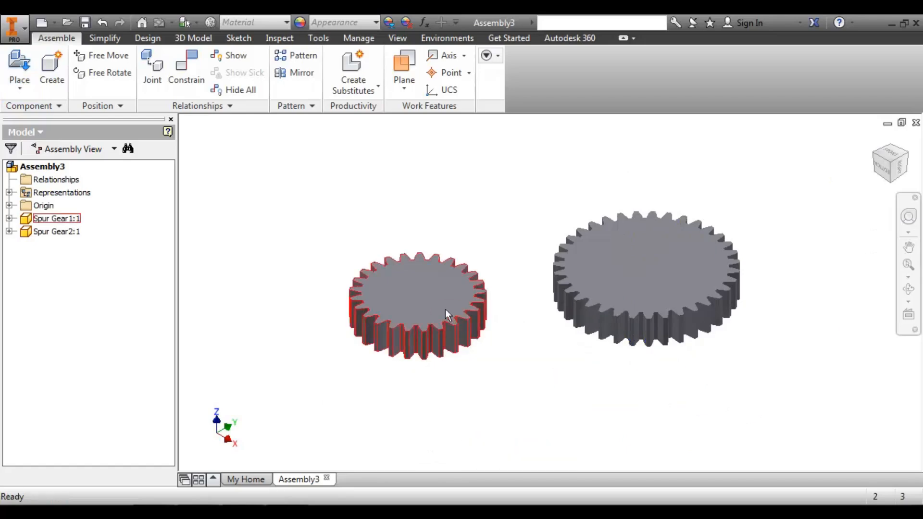
Step: Move the two placed gears farther apart in the assembly
drag(449, 319, 387, 245)
drag(587, 305, 628, 252)
click(496, 304)
click(523, 330)
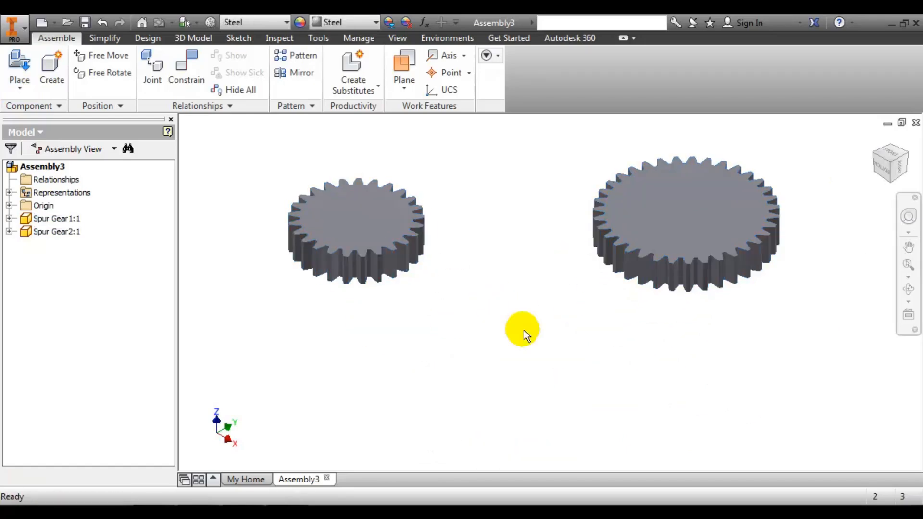
scroll(463, 327, down, 2)
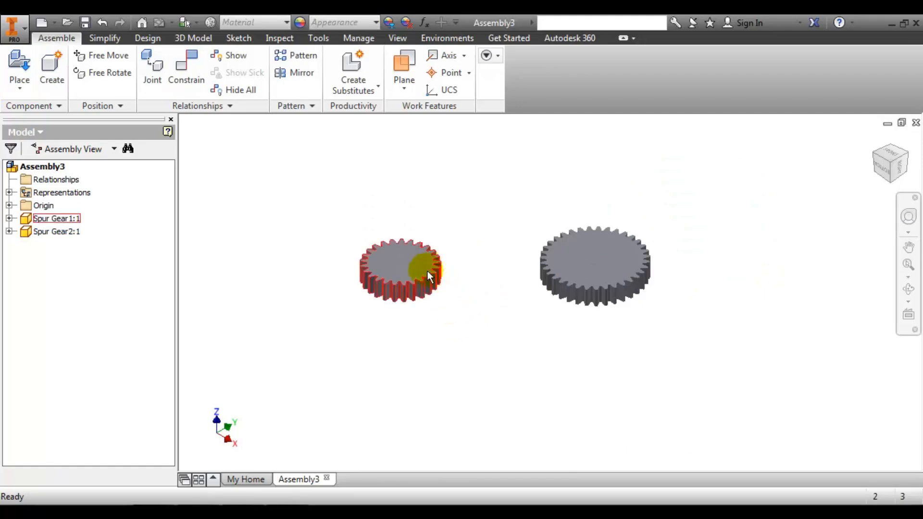
Step: Examine the smaller gear's teeth and solid body up close
scroll(418, 274, up, 3)
scroll(417, 274, up, 3)
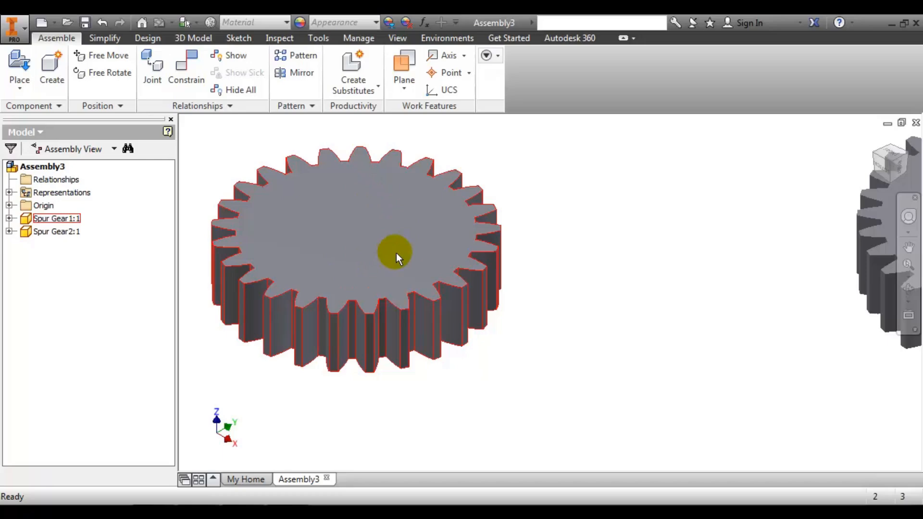
click(509, 206)
click(494, 255)
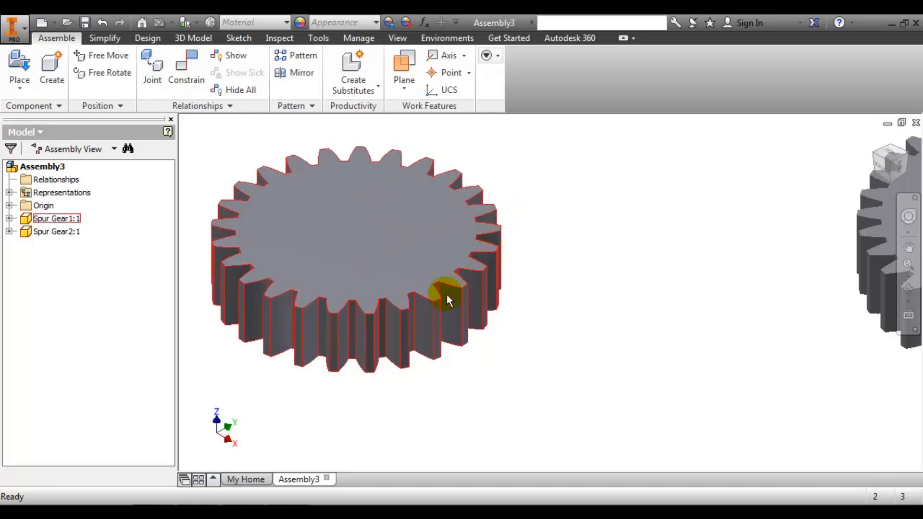
click(359, 134)
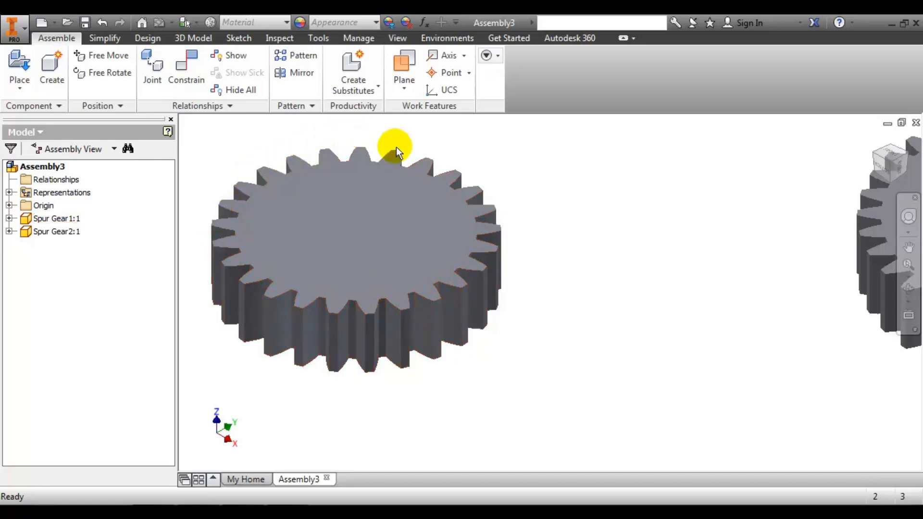
click(486, 278)
click(458, 348)
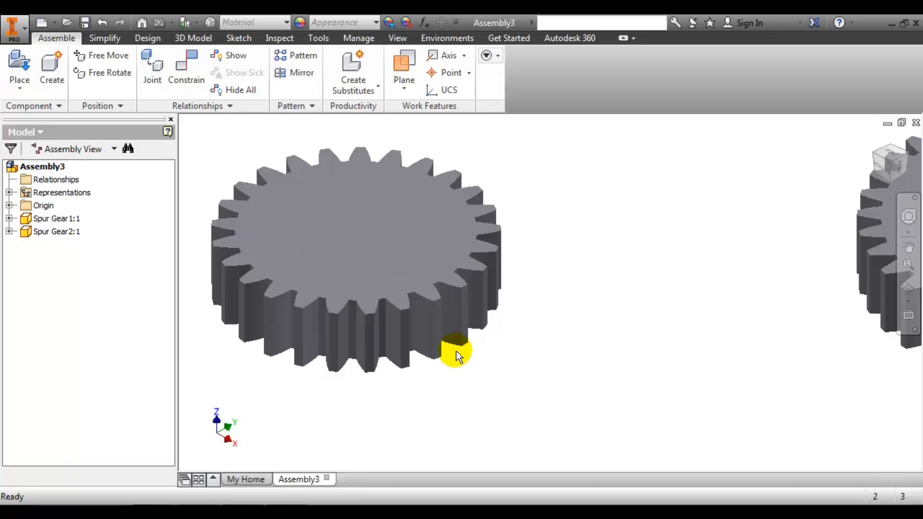
scroll(505, 335, down, 3)
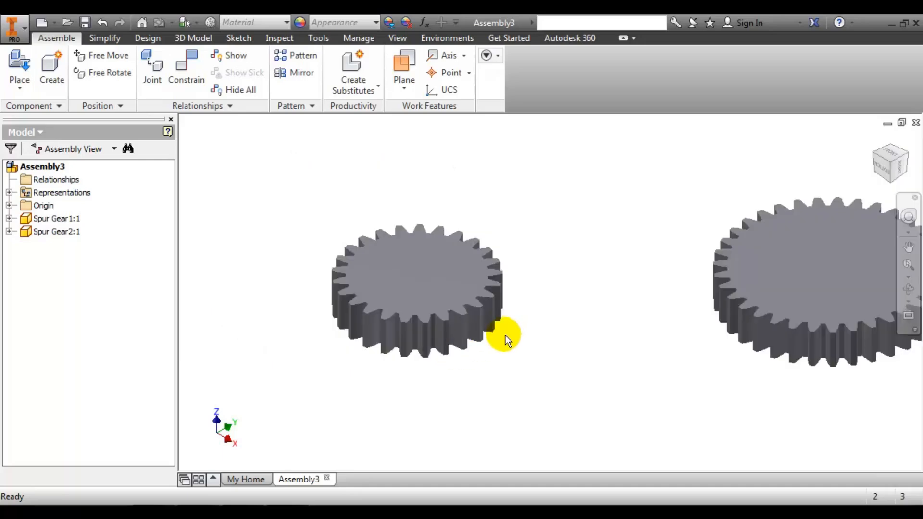
click(410, 261)
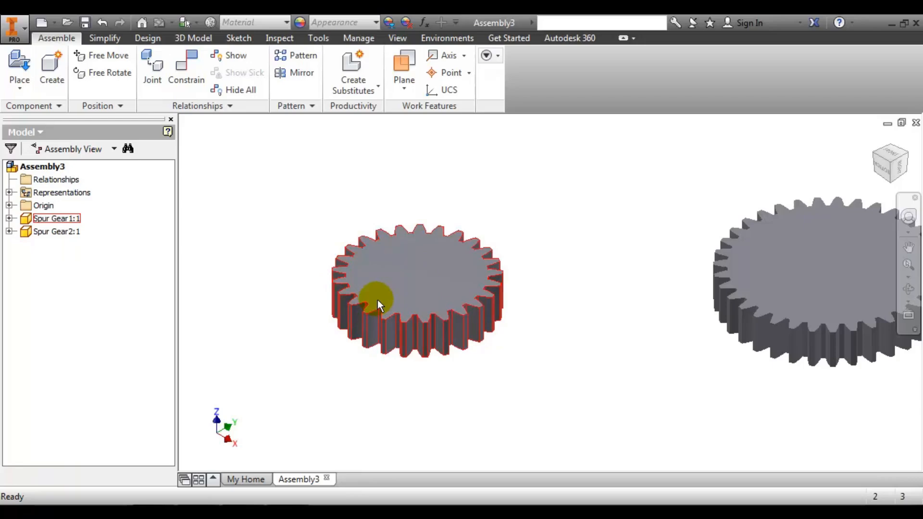
click(573, 310)
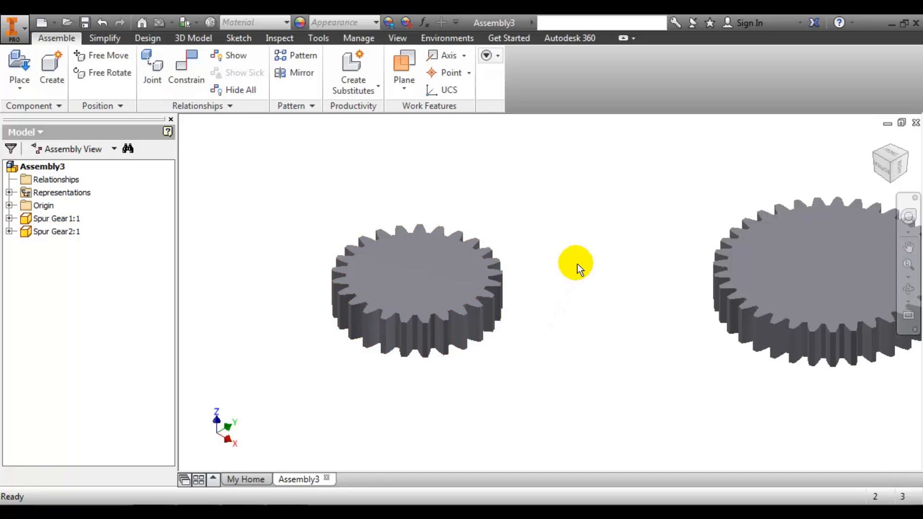
Step: Open the smaller gear, Spur Gear1, as a part in its own window
click(448, 279)
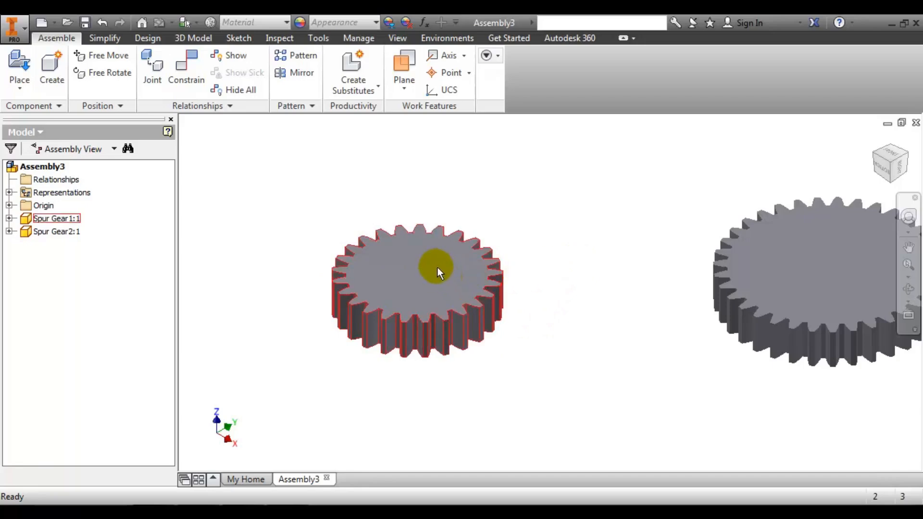
click(438, 267)
right_click(438, 268)
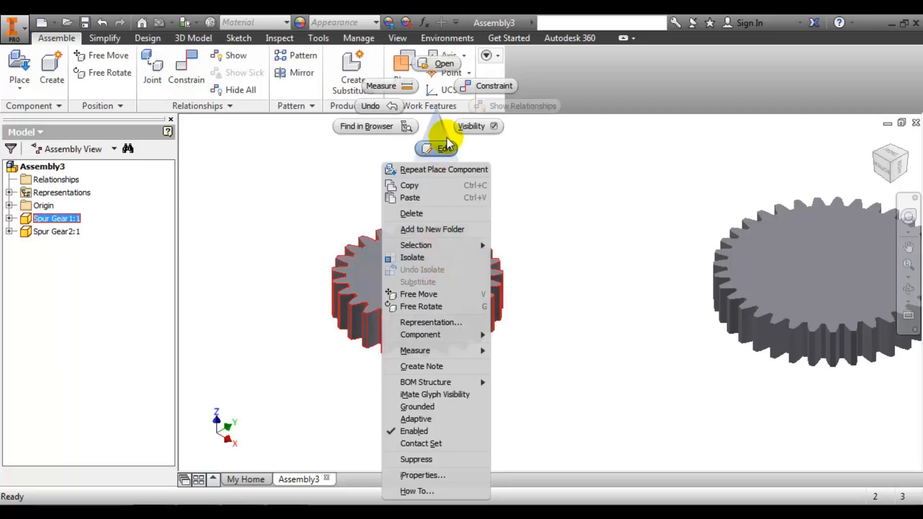
click(440, 63)
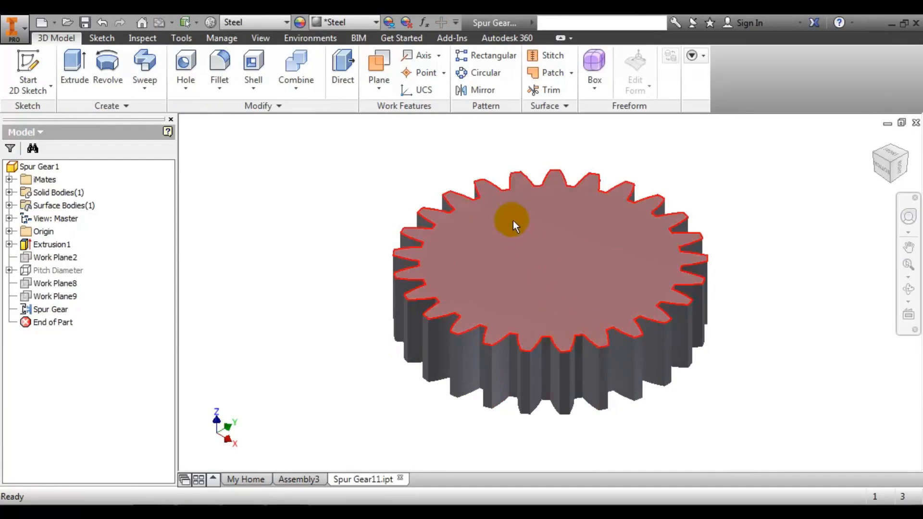
Step: Sketch a 12 mm diameter circle on the gear's flat face, centred on the gear, and finish the sketch
click(29, 70)
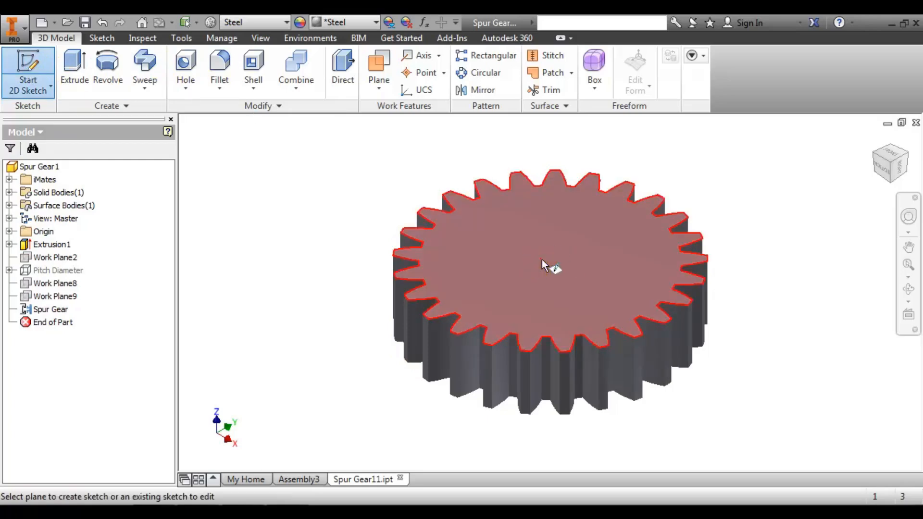
click(542, 258)
click(109, 67)
click(550, 291)
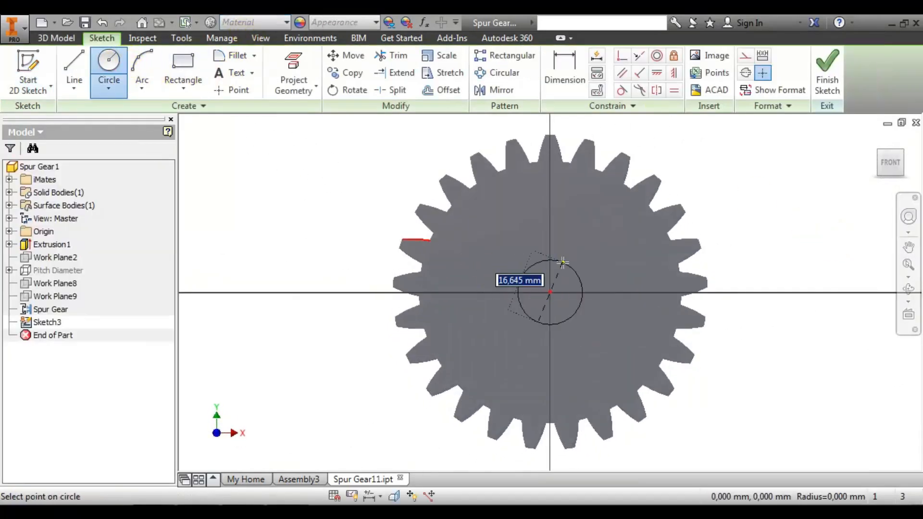
click(565, 261)
text(12)
key(Return)
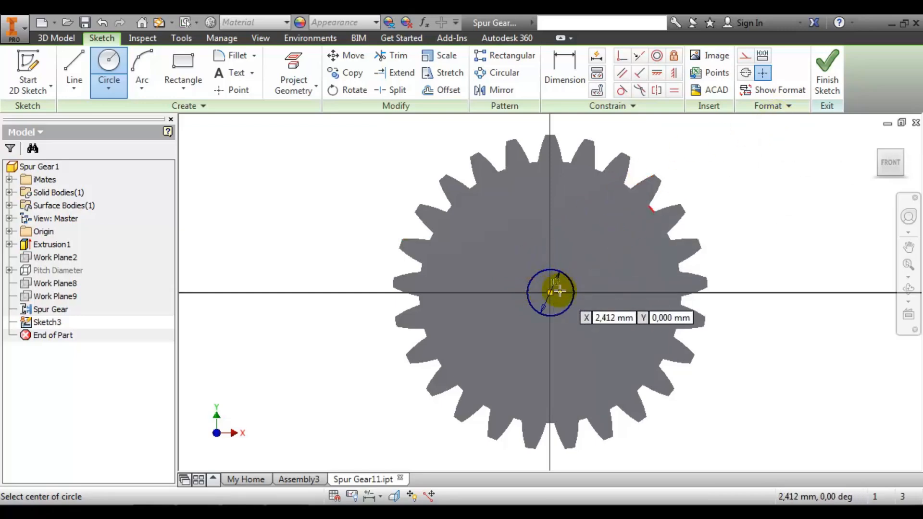
click(826, 67)
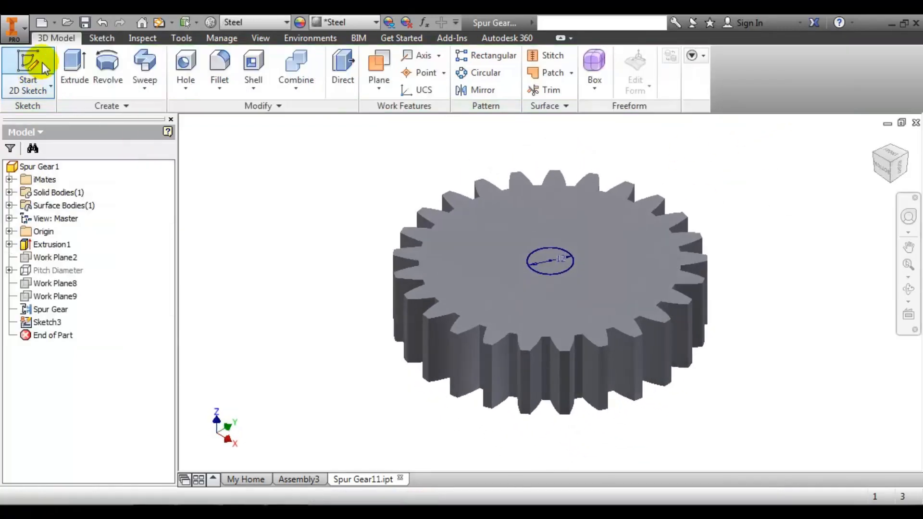
Step: Extrude the centre circle as a 10 mm deep cut into the gear
click(74, 67)
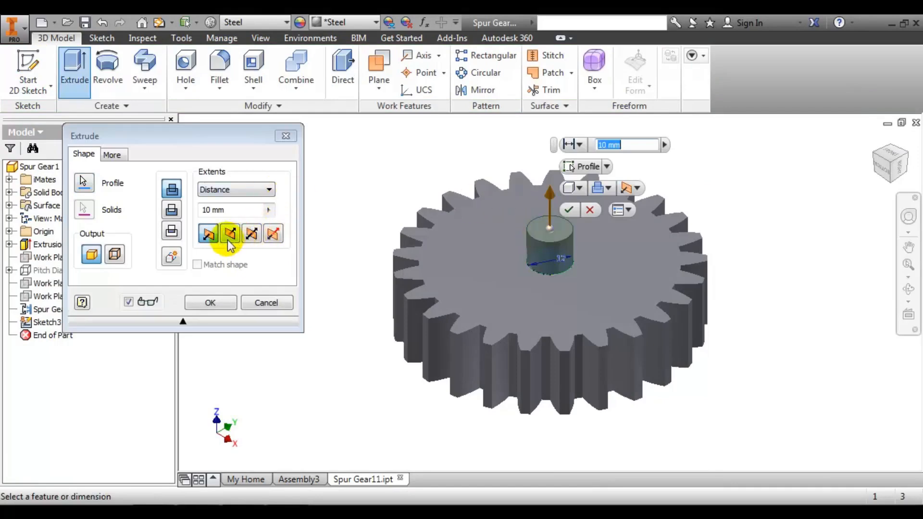
click(172, 210)
click(210, 302)
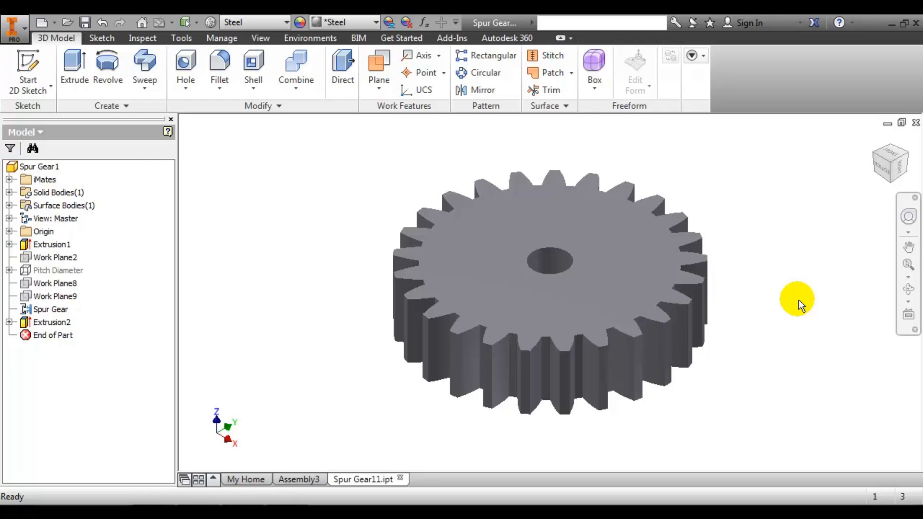
Step: Make the Pitch Diameter surface visible and inspect it against the gear's teeth
click(70, 272)
right_click(70, 274)
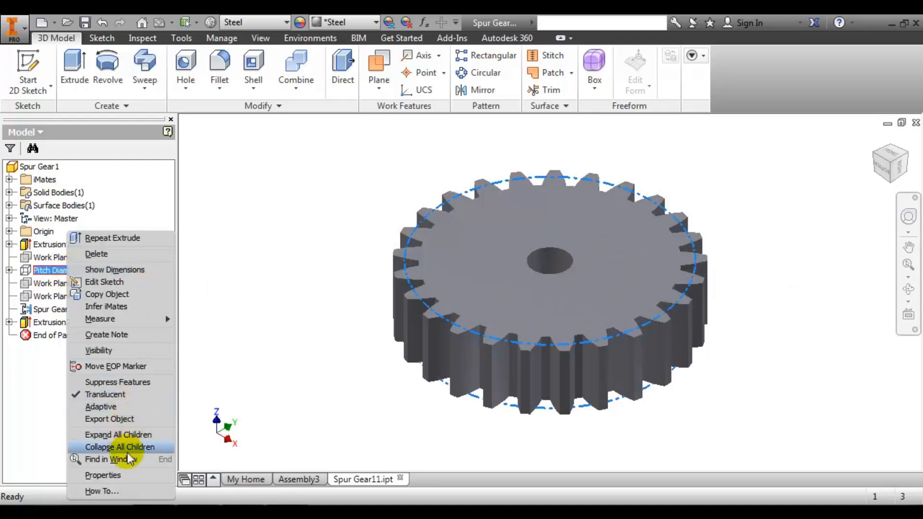
click(123, 352)
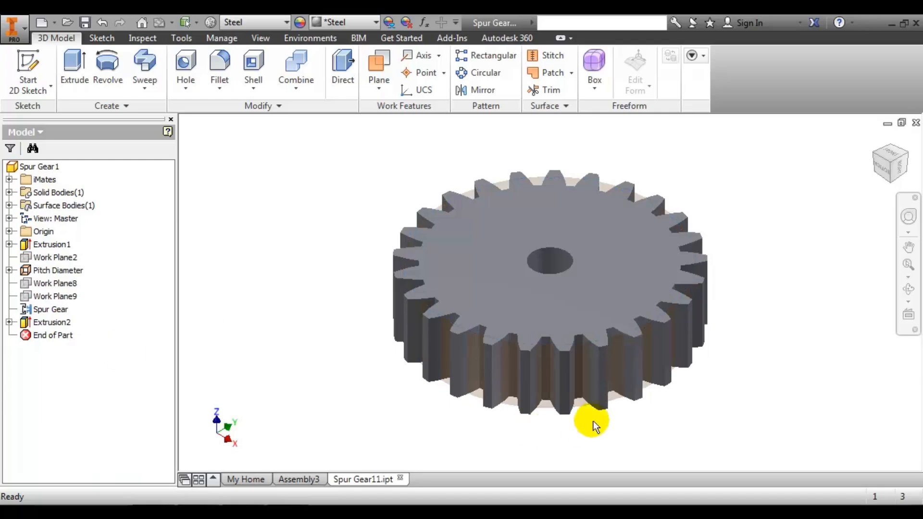
click(908, 288)
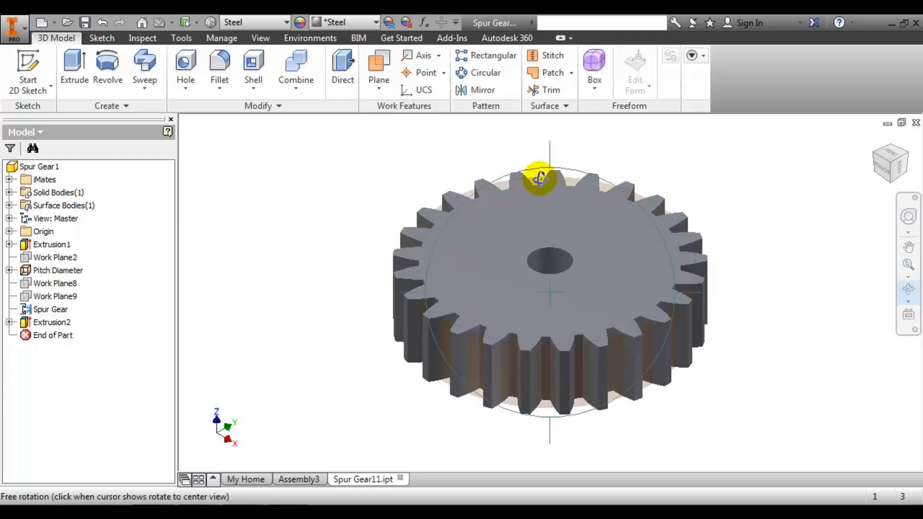
drag(547, 163, 556, 185)
right_click(733, 163)
click(787, 156)
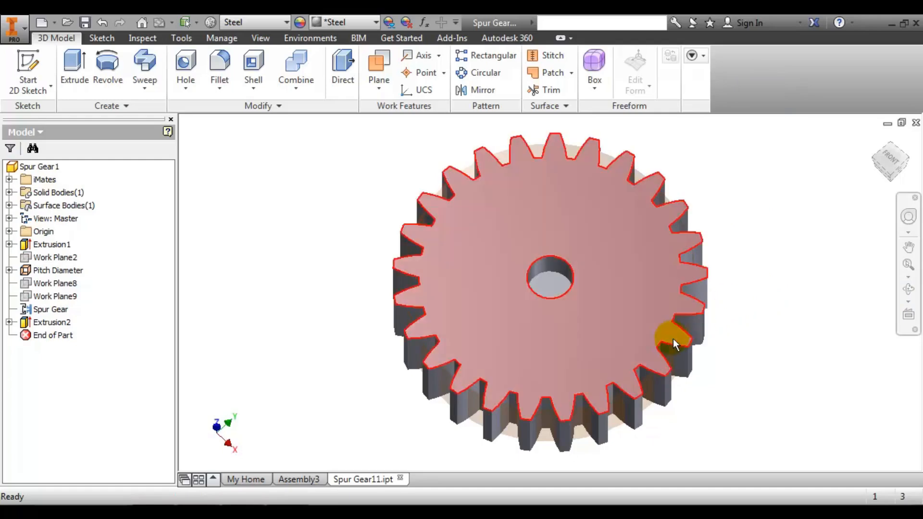
mouse_move(673, 338)
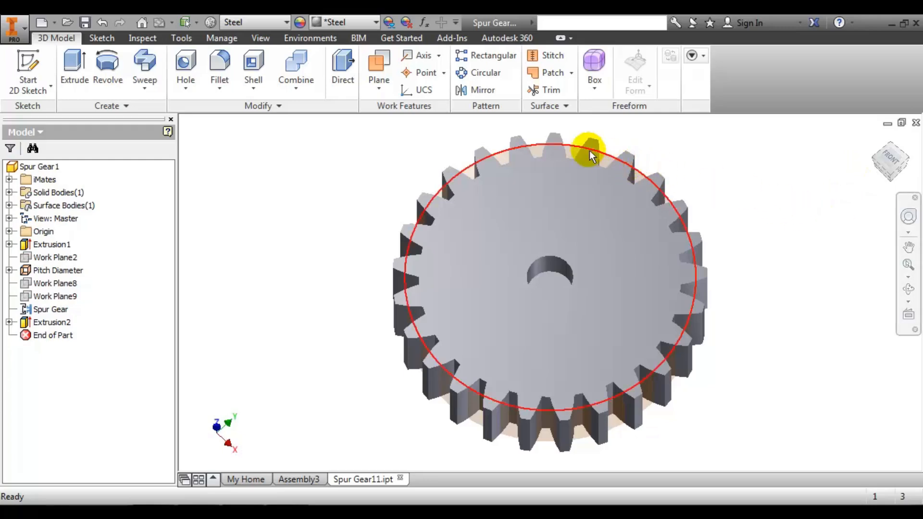
Step: Edit the bore's extrusion in the smaller gear and extend the cut depth so it passes completely through the gear
click(908, 291)
drag(562, 142, 319, 201)
right_click(342, 191)
click(382, 187)
click(51, 322)
right_click(66, 322)
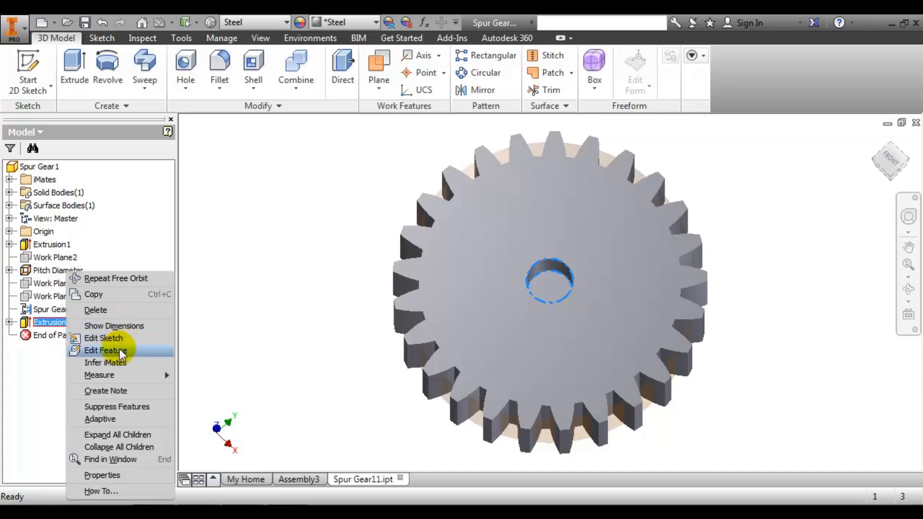
click(106, 351)
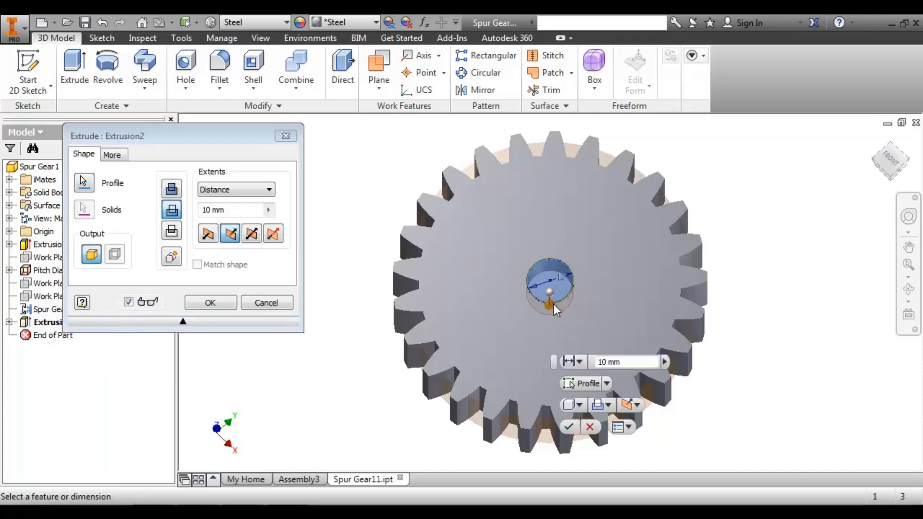
drag(553, 303, 549, 345)
click(210, 302)
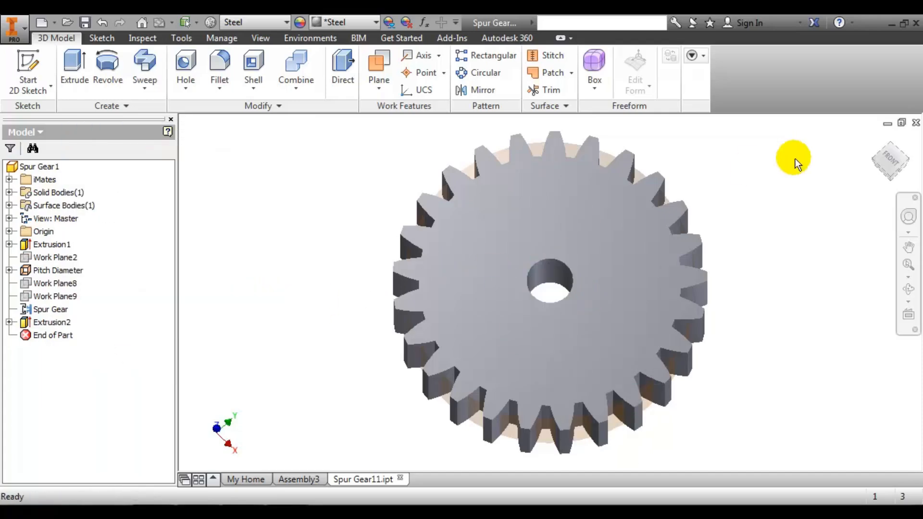
Step: Apply the Turquoise appearance to the smaller gear and close its part to return to the assembly
scroll(700, 183, up, 8)
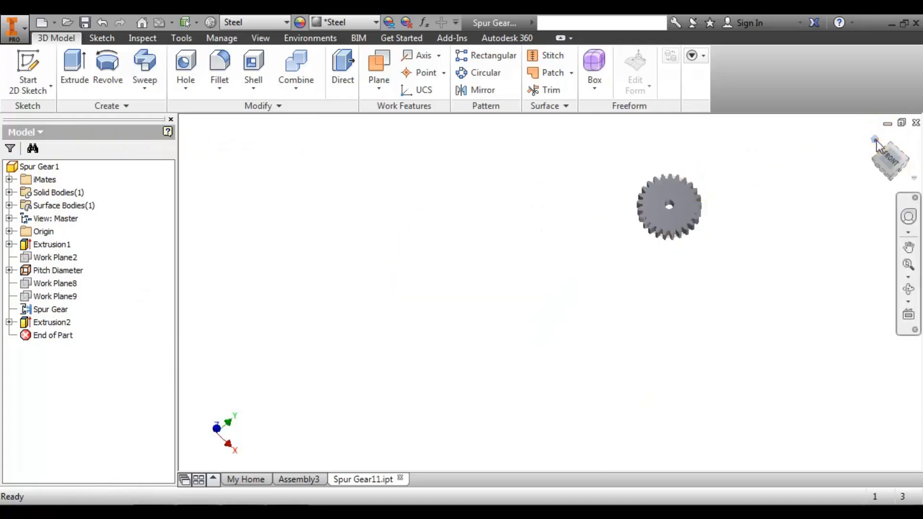
click(877, 140)
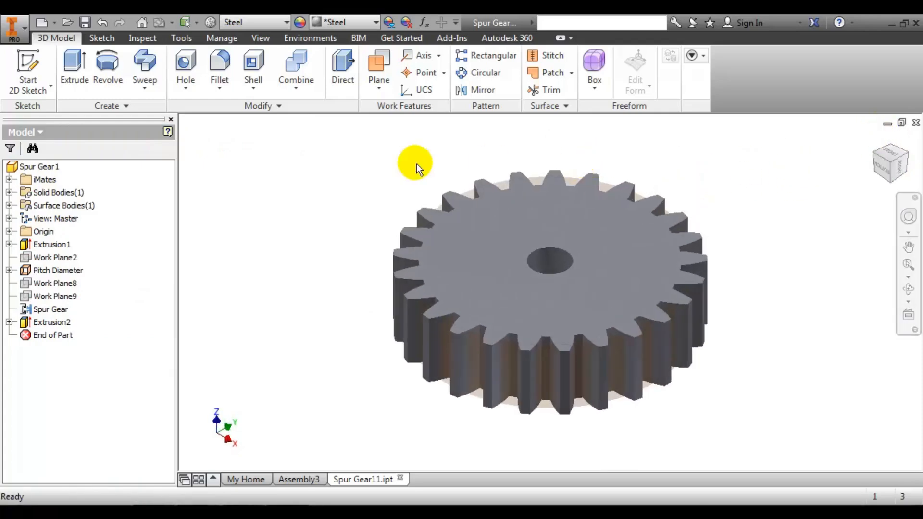
click(339, 24)
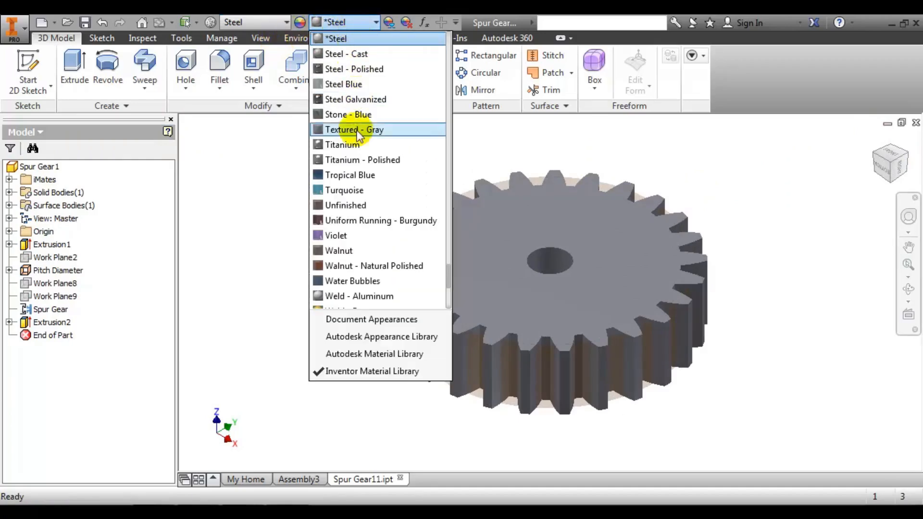
click(349, 190)
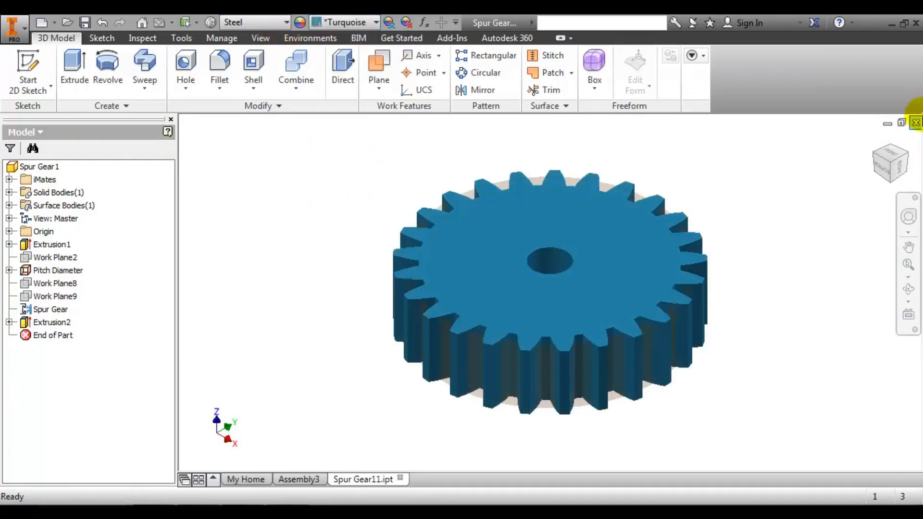
click(915, 123)
click(339, 295)
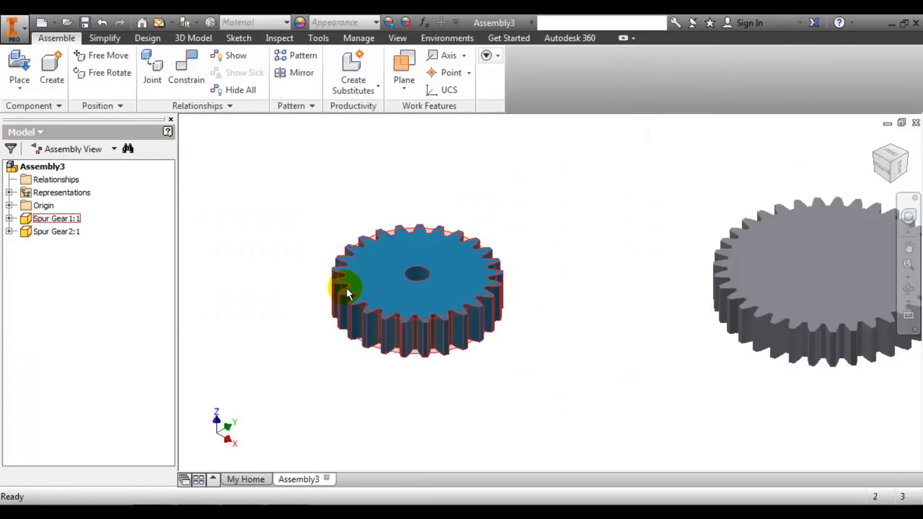
Step: Open the larger gear, Spur Gear2, from the assembly as a part in its own window
scroll(620, 294, down, 3)
scroll(760, 290, up, 3)
click(761, 291)
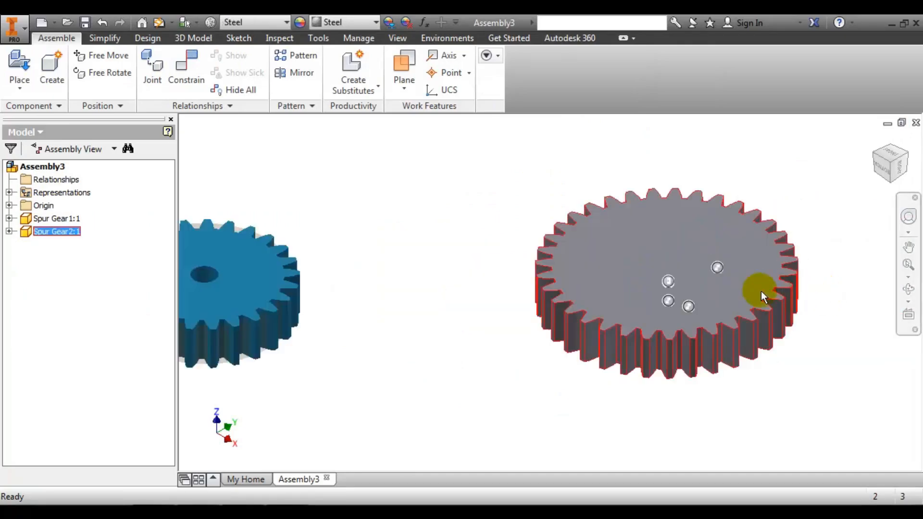
right_click(761, 290)
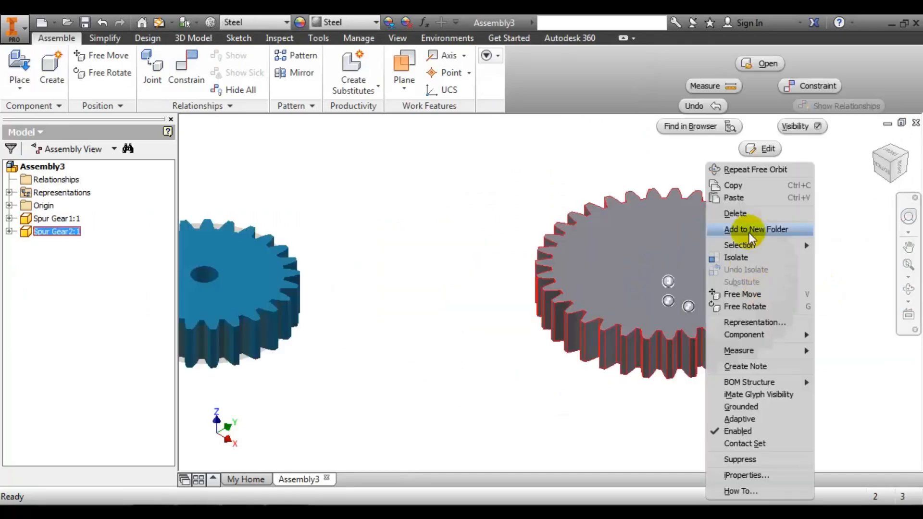
click(762, 64)
Step: Sketch a 25 mm diameter circle on the larger gear's flat face, centred on the gear, and finish the sketch
click(27, 67)
click(468, 258)
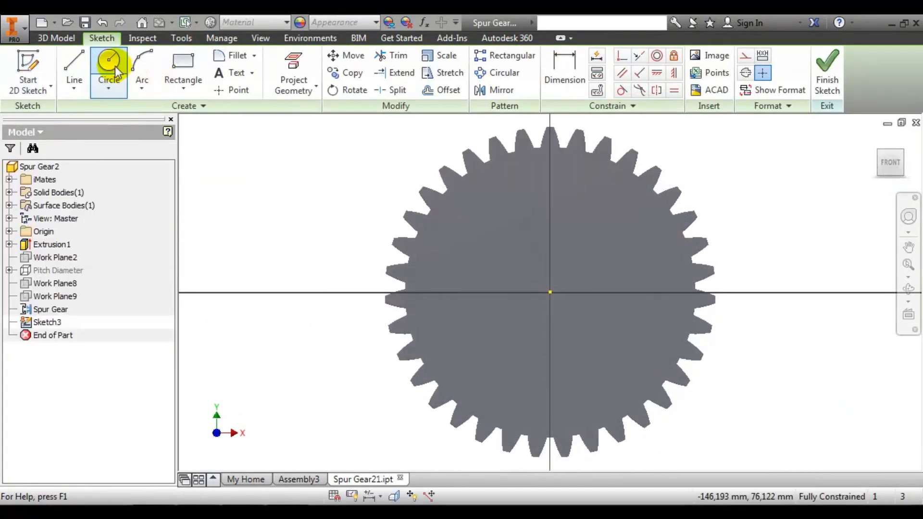
click(109, 67)
click(549, 292)
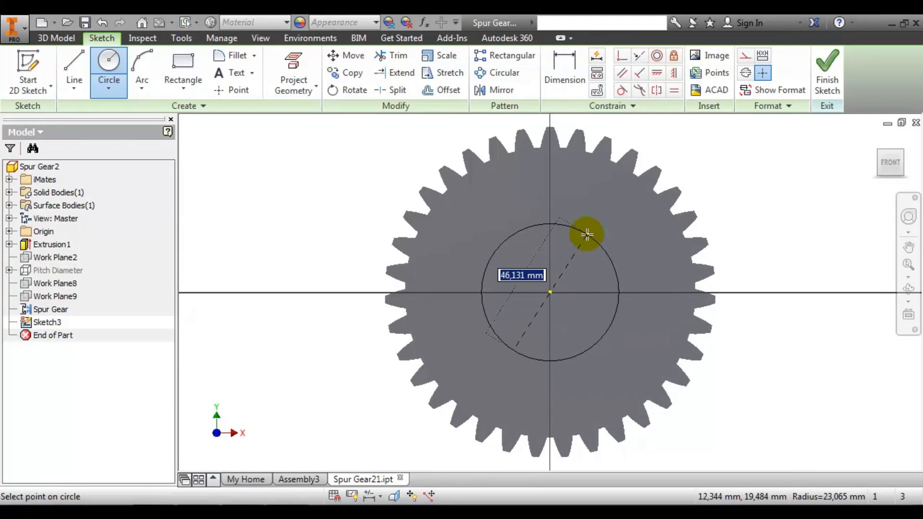
text(25)
key(Return)
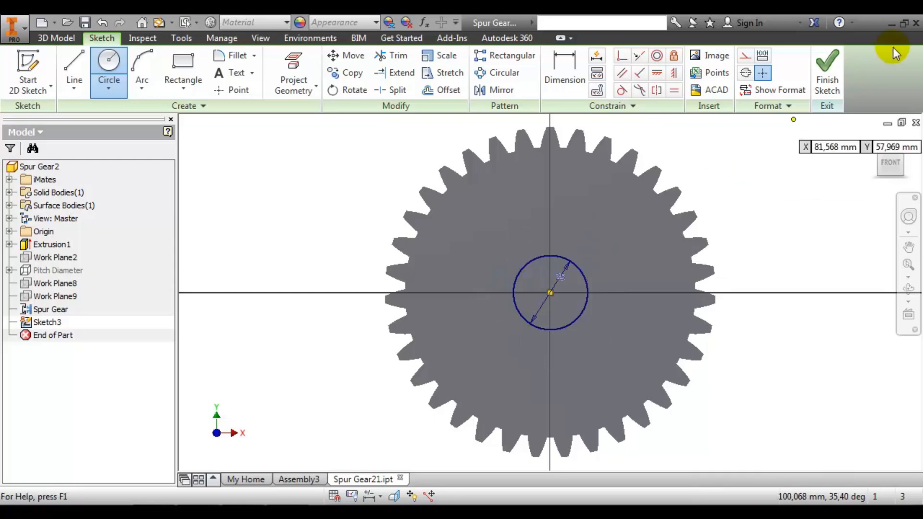
click(827, 72)
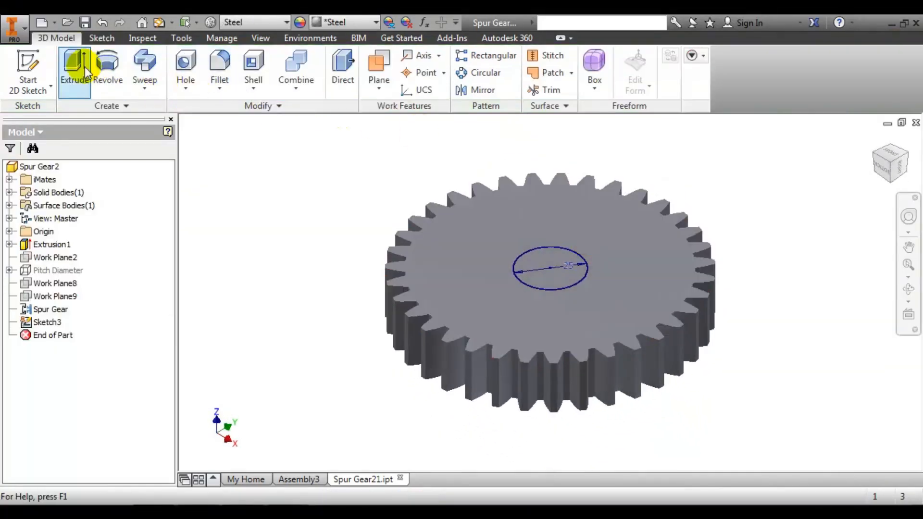
Step: Extrude the 25 mm circle as a cut 67.75 mm deep, completely through the larger gear
click(76, 68)
drag(549, 210, 549, 463)
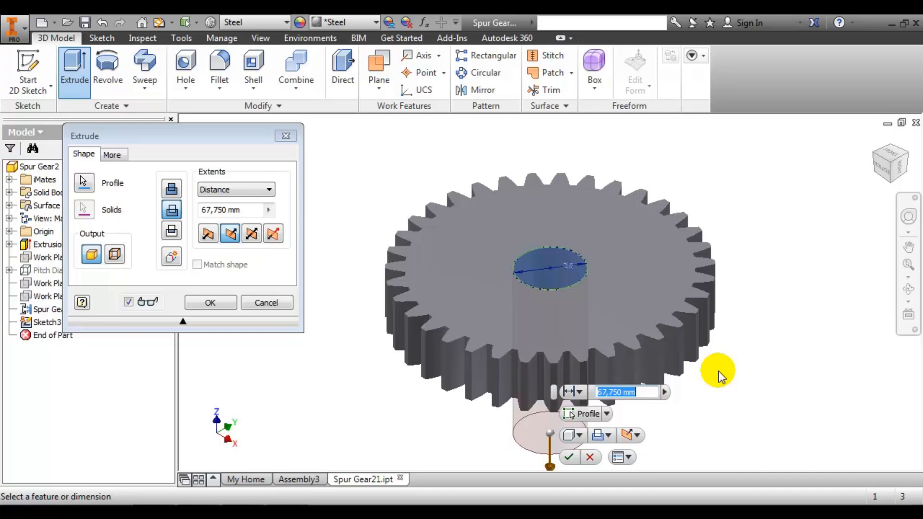
click(210, 302)
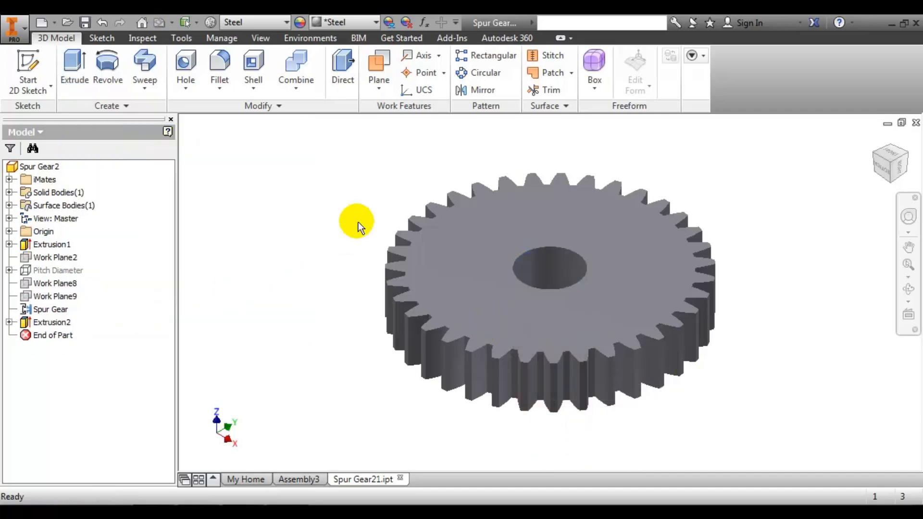
Step: Make the larger gear's Pitch Diameter surface visible and save the part
right_click(54, 269)
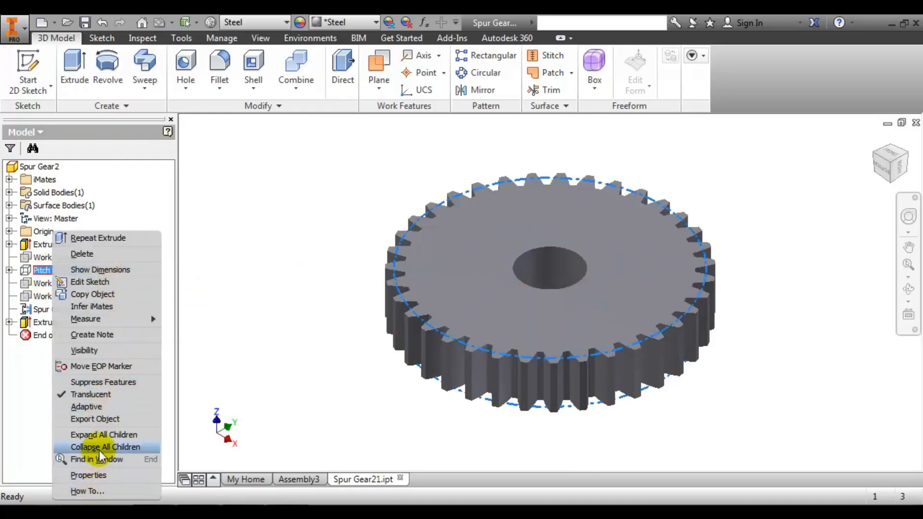
click(114, 352)
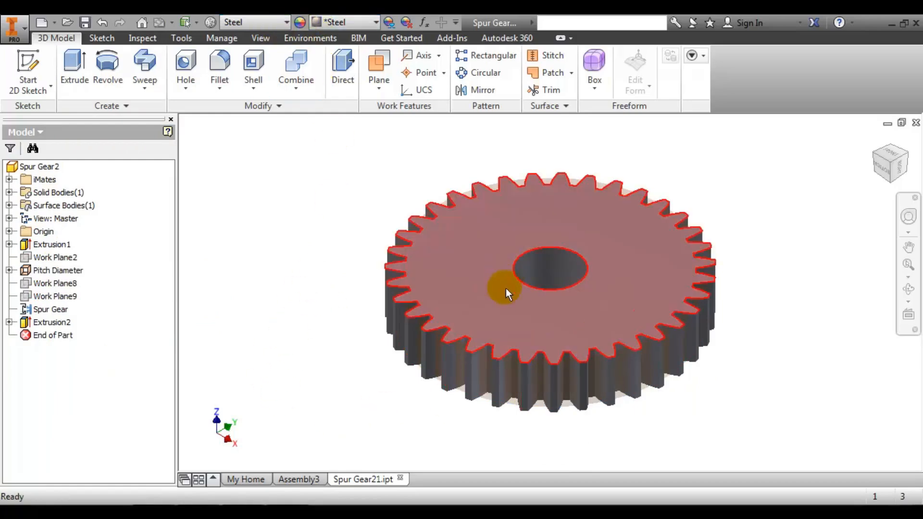
click(915, 123)
click(528, 296)
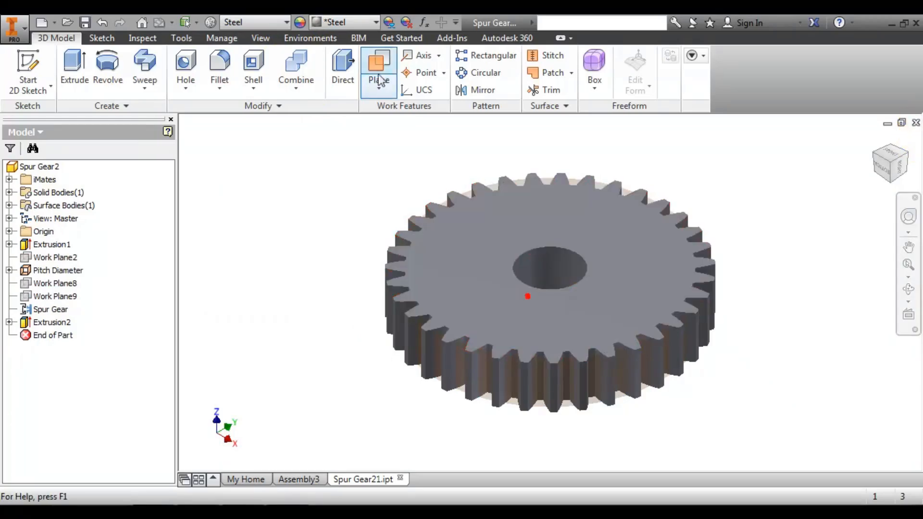
click(84, 23)
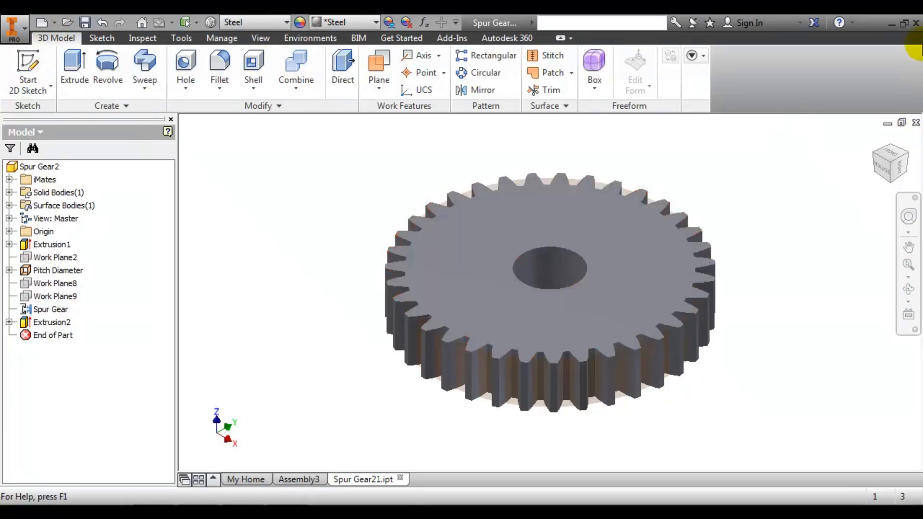
Step: Close the larger gear's part and create a new part from the metric Standard (mm).ipt template
click(916, 122)
scroll(539, 274, down, 3)
scroll(531, 269, up, 5)
scroll(632, 333, down, 4)
scroll(463, 307, up, 2)
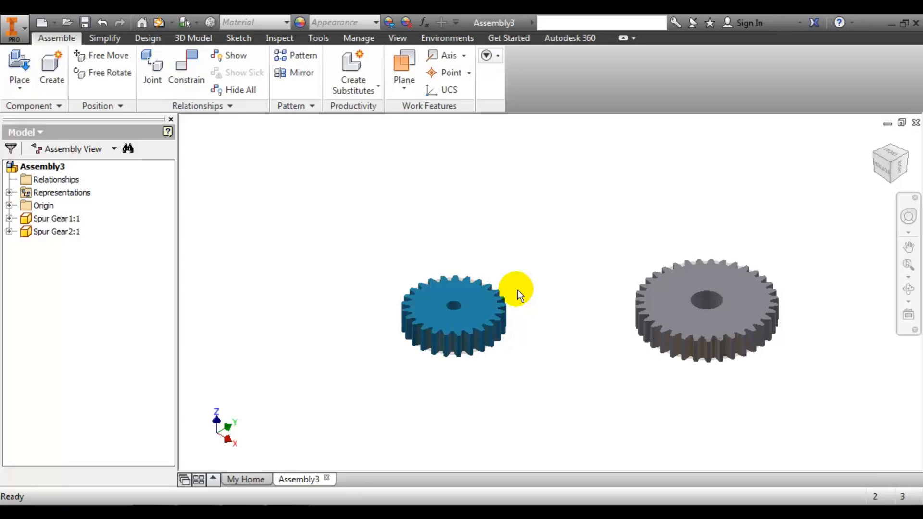
click(39, 23)
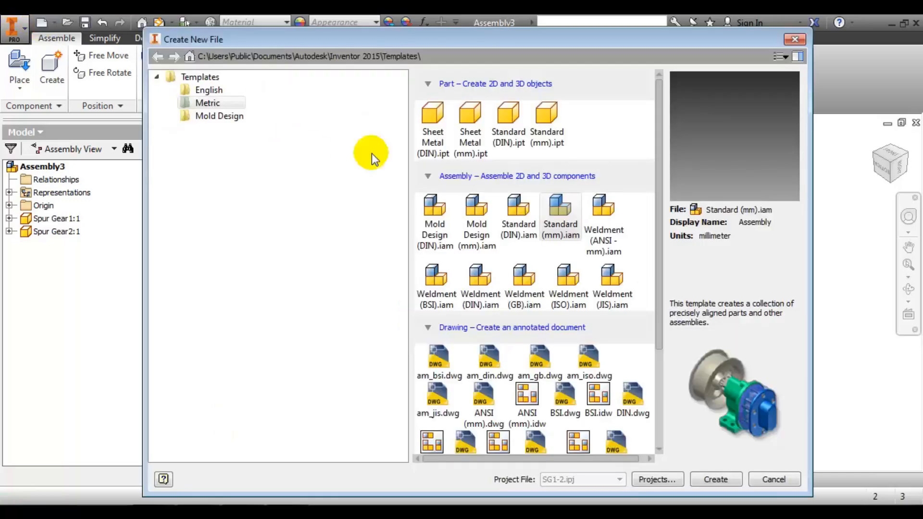
click(560, 120)
click(716, 479)
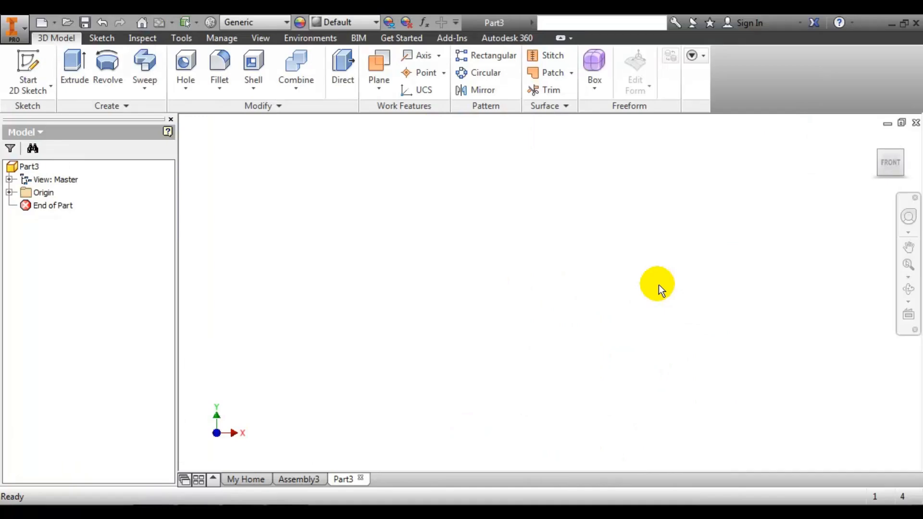
Step: Sketch a 12 mm diameter circle centred on the origin of the front XY plane and finish the sketch
click(28, 70)
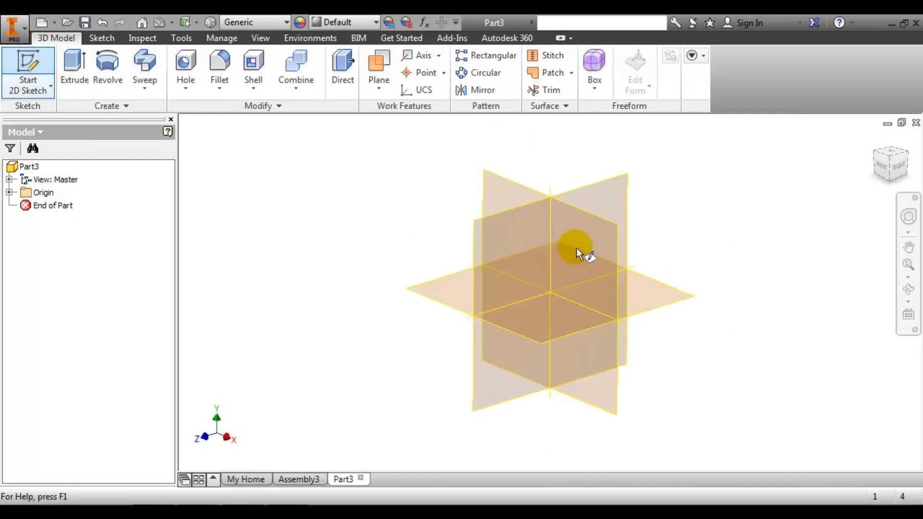
click(516, 165)
click(109, 60)
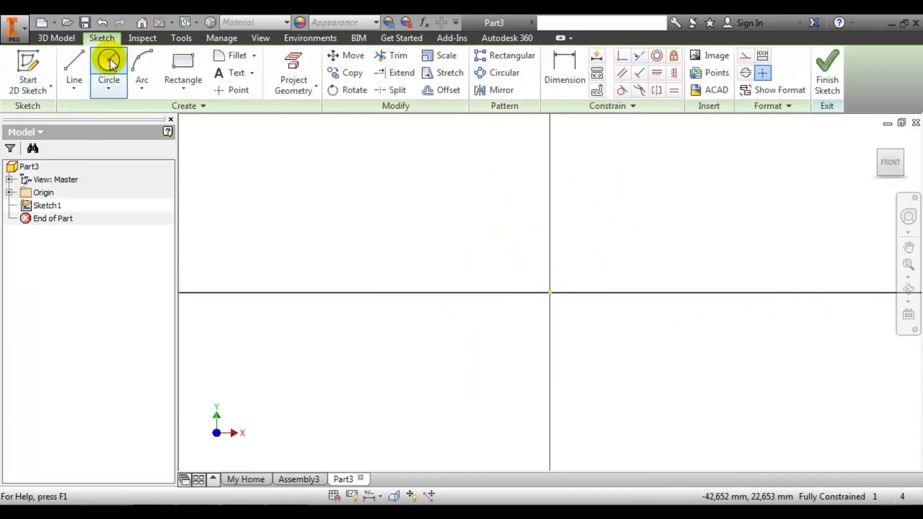
click(550, 292)
click(573, 258)
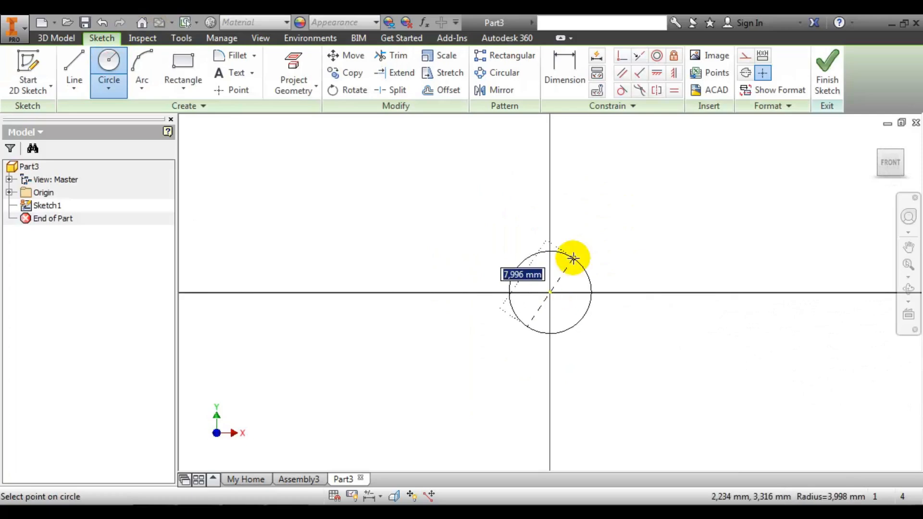
text(12)
key(Return)
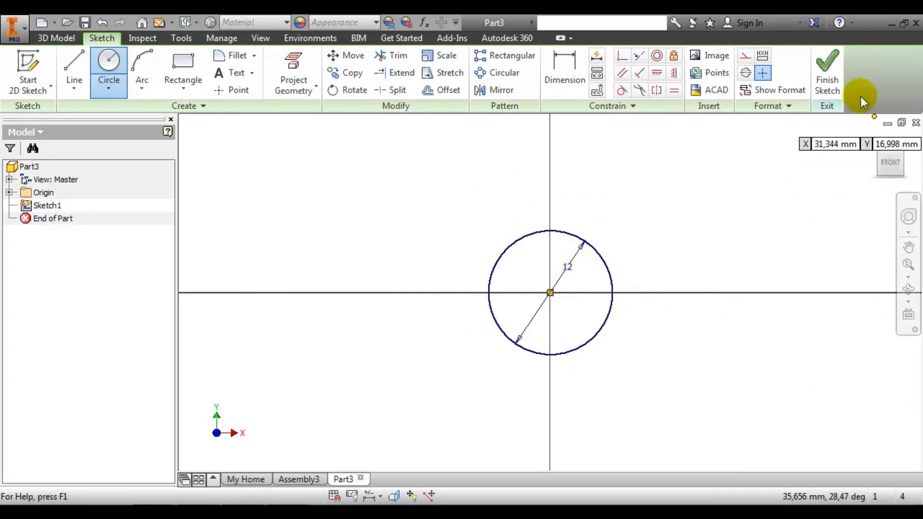
click(811, 91)
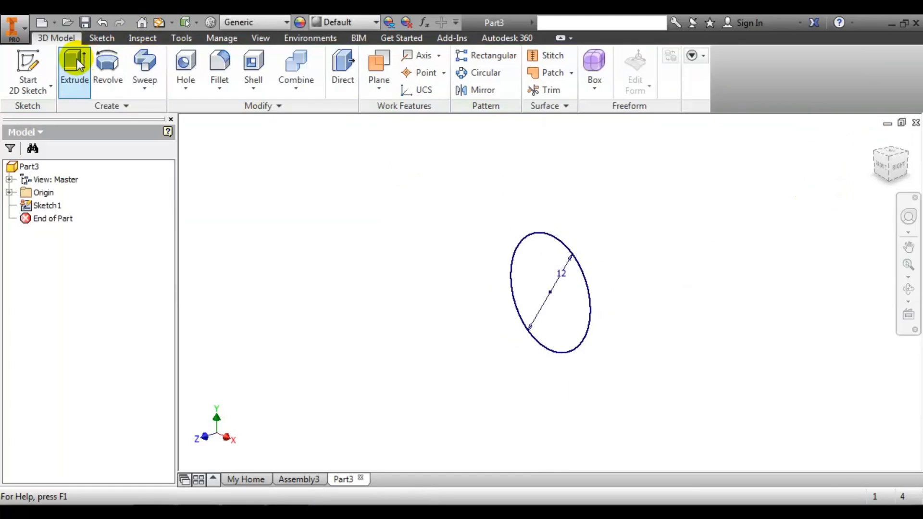
Step: Extrude the 12 mm circle backwards by 25 mm into a solid cylinder
click(77, 59)
drag(438, 325, 622, 305)
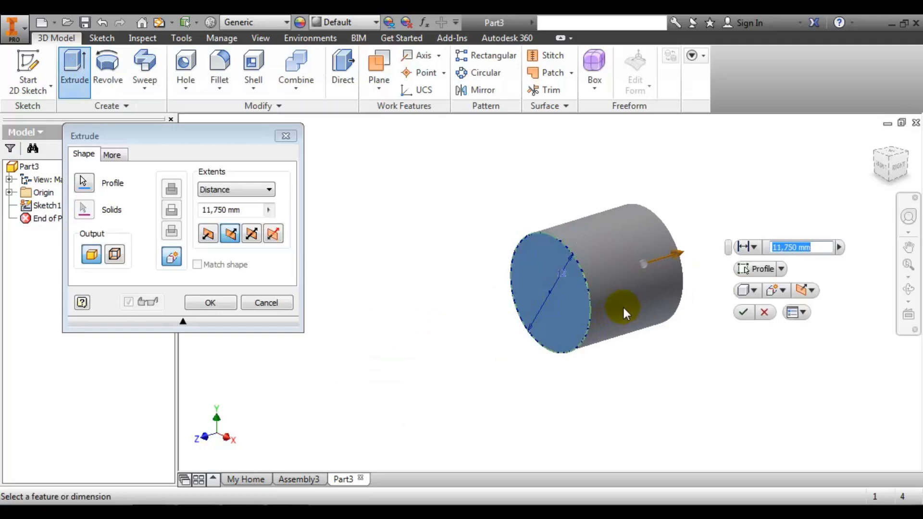
double_click(231, 210)
text(25)
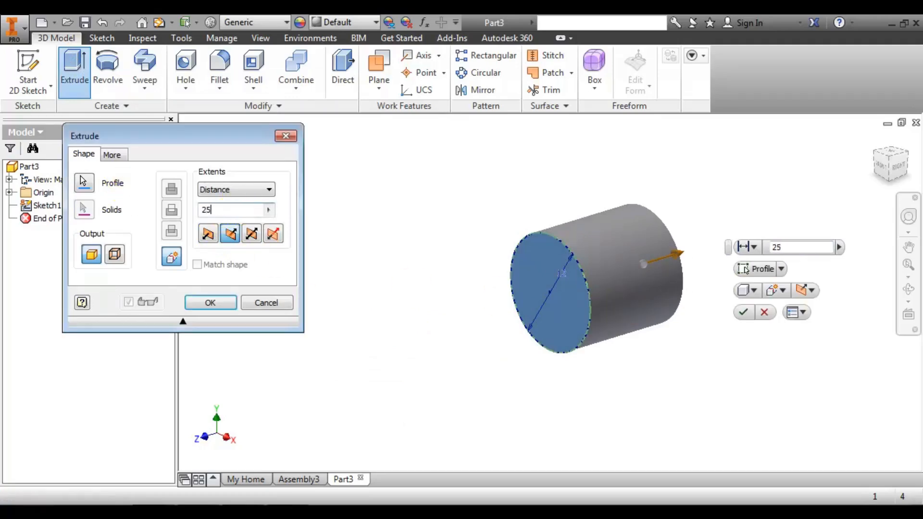
click(217, 303)
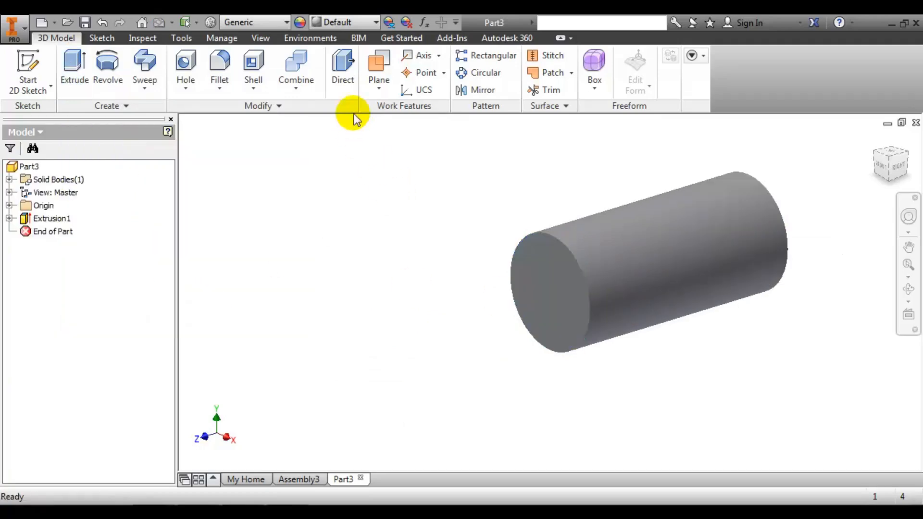
Step: Chamfer the circular edge at the cylinder's front end by 2 mm
click(225, 90)
click(233, 142)
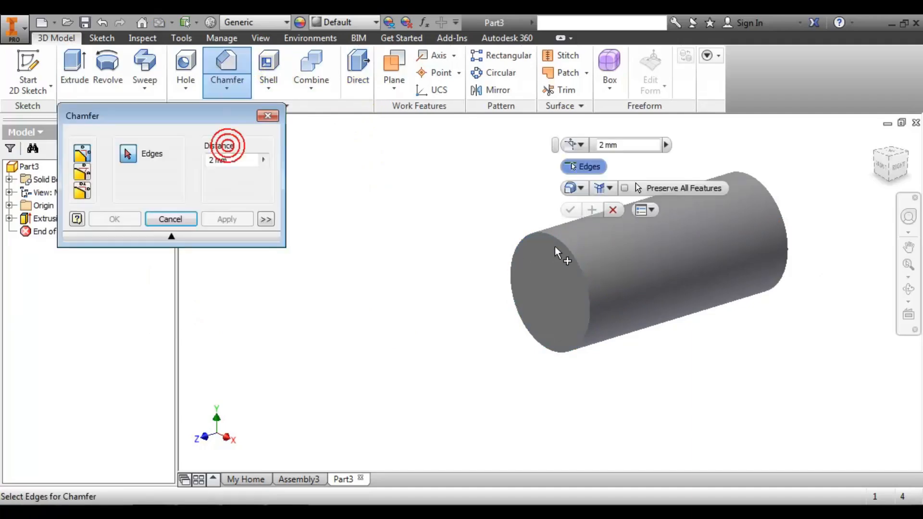
click(557, 245)
click(115, 219)
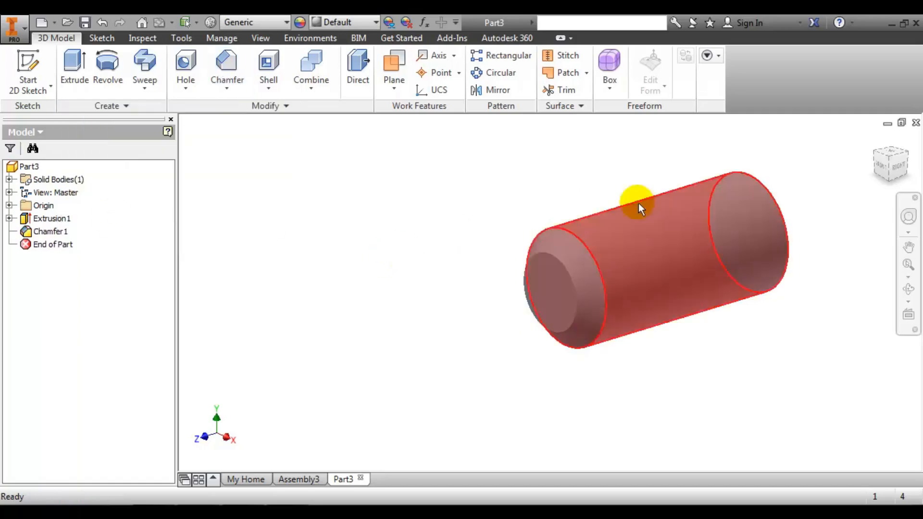
Step: Start a sketch on the cylinder's flat, unchamfered end face and draw a six-sided polygon centred on the origin with a vertex straight up
click(907, 153)
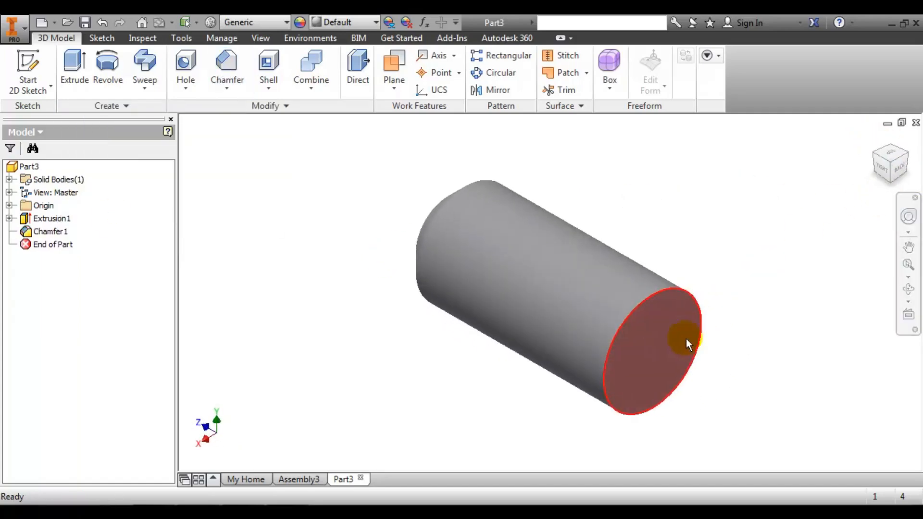
click(27, 70)
click(627, 341)
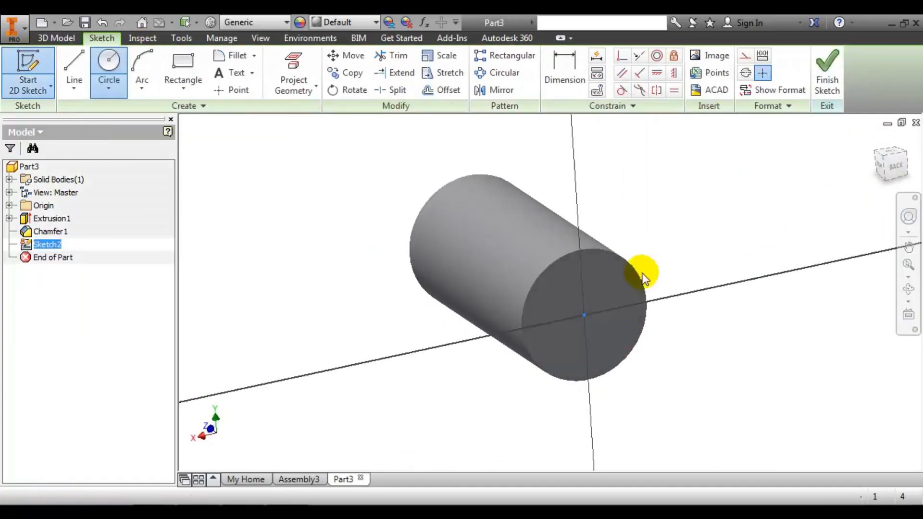
click(109, 89)
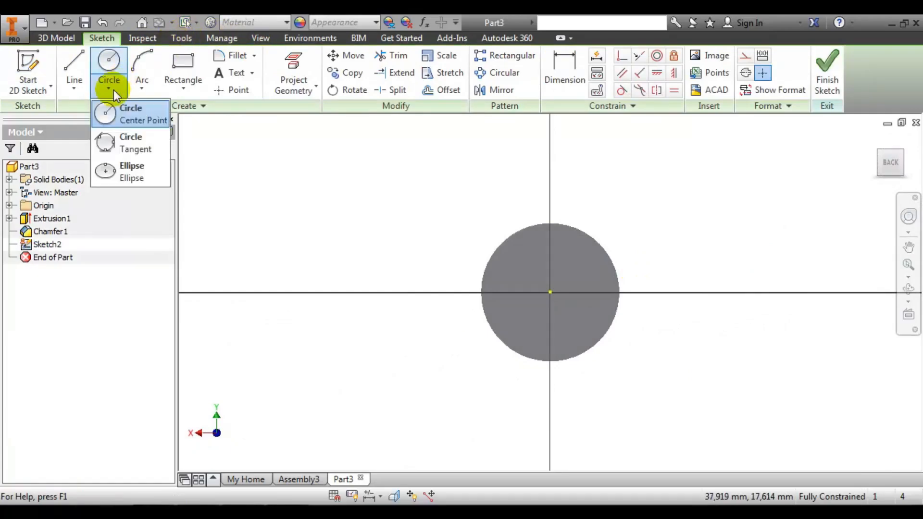
click(183, 90)
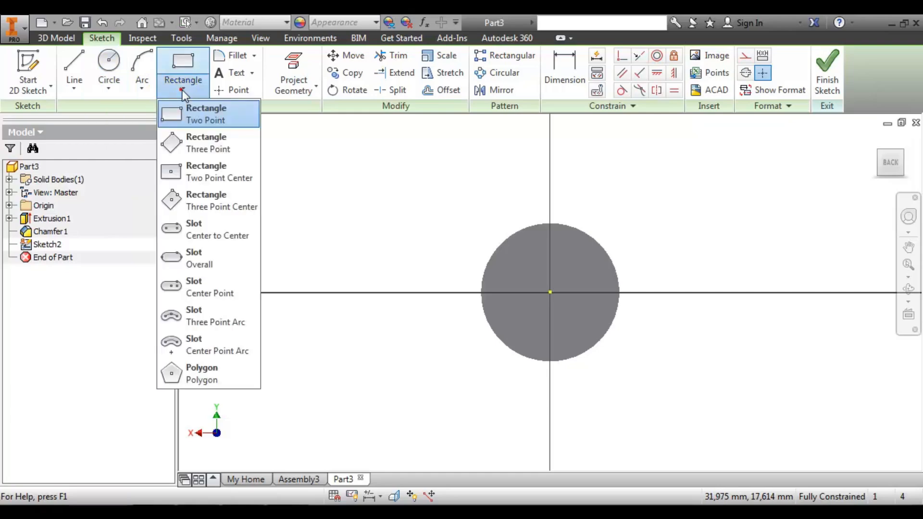
click(202, 373)
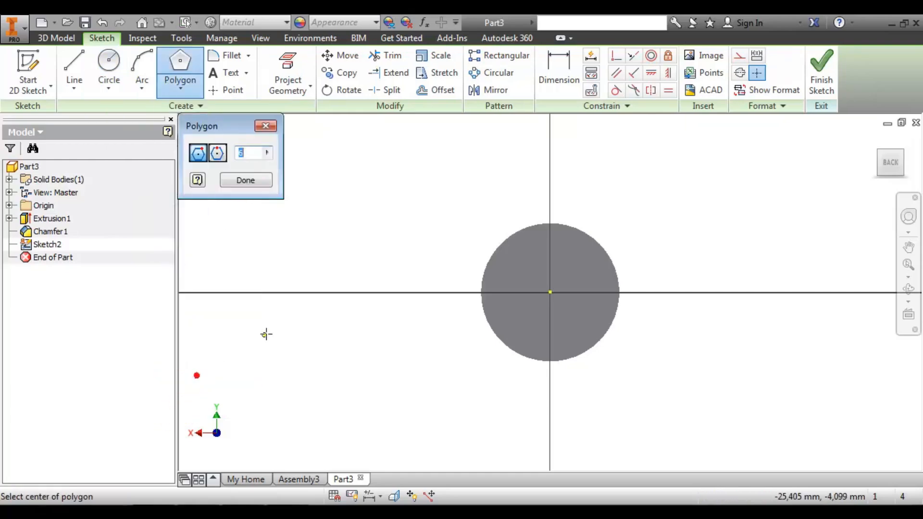
click(550, 292)
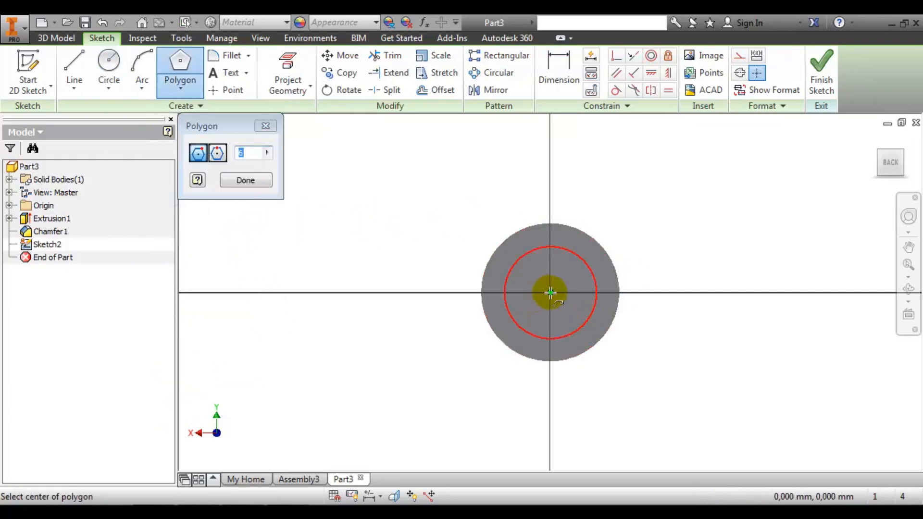
click(550, 141)
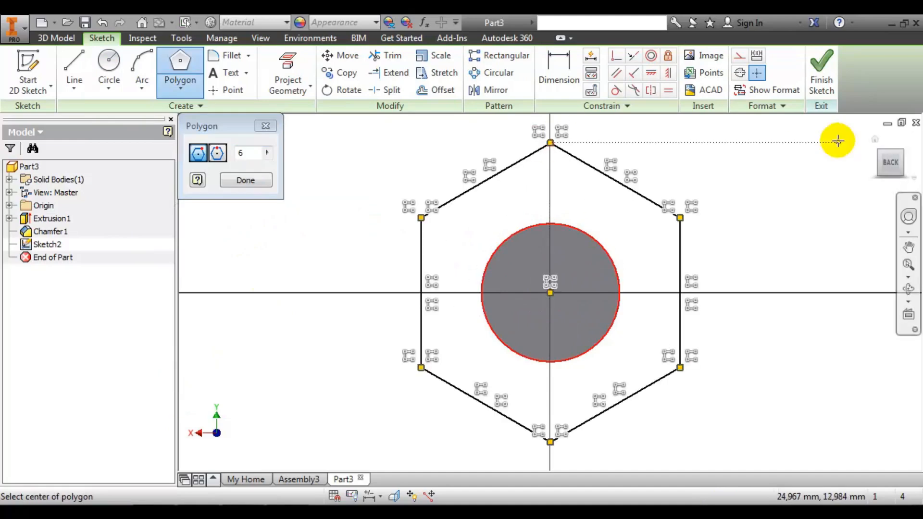
click(256, 181)
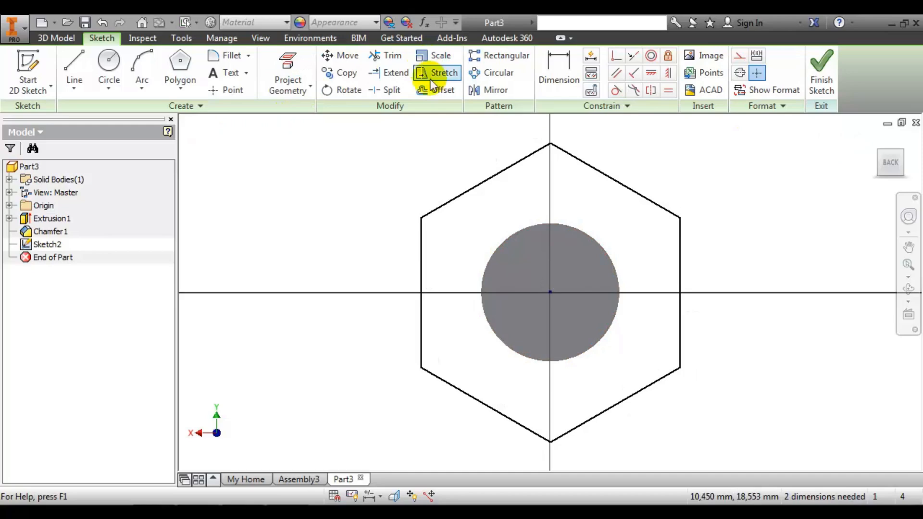
Step: Dimension the hexagon's width across its two vertical flats as 22 mm and finish the sketch
click(562, 63)
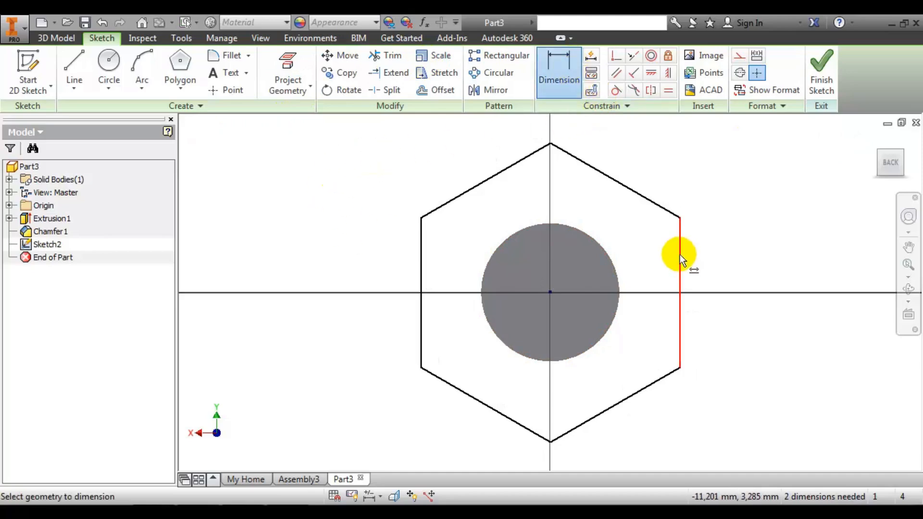
click(679, 255)
click(422, 268)
scroll(419, 261, down, 3)
click(437, 350)
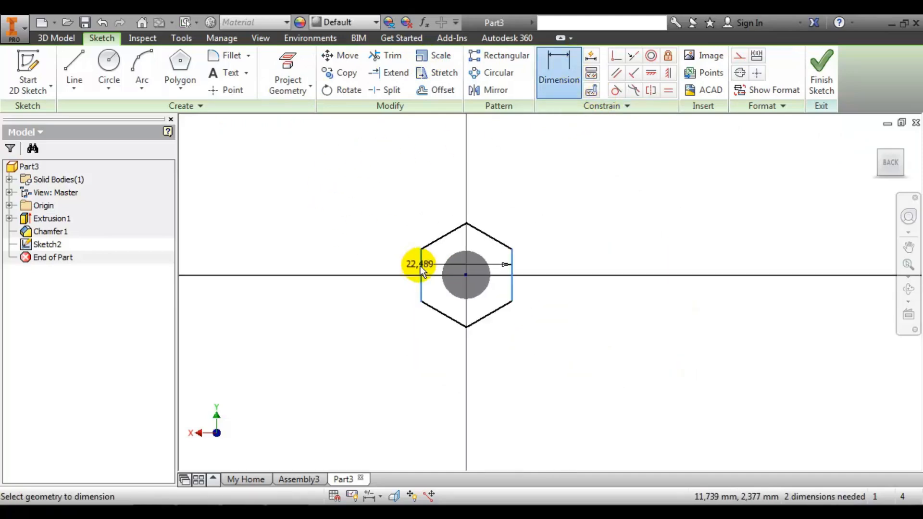
click(478, 351)
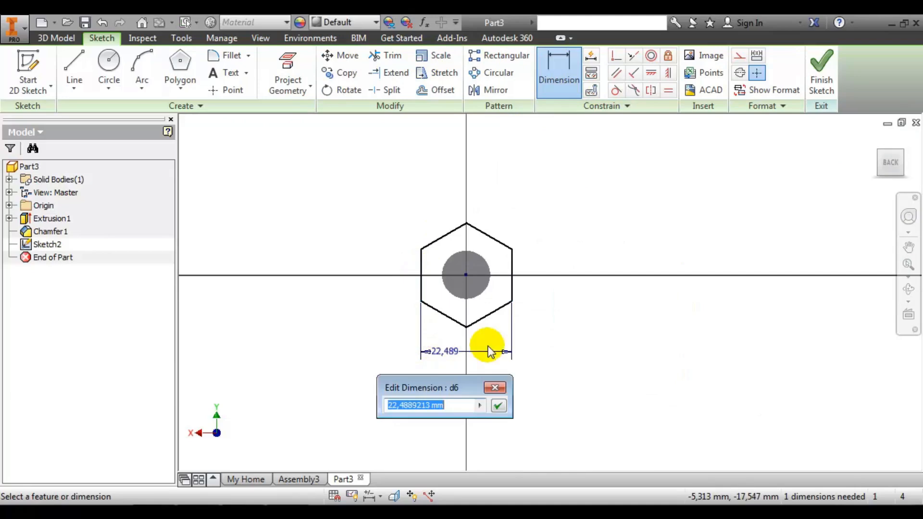
text(22)
key(Return)
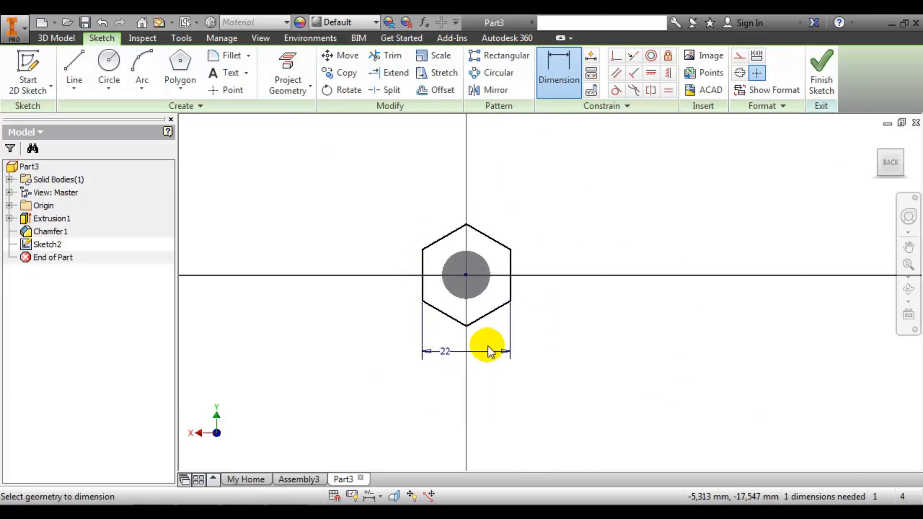
click(820, 67)
Step: Extrude the hexagon away from the cylinder into a long hexagonal bar joined to it
scroll(454, 146, down, 2)
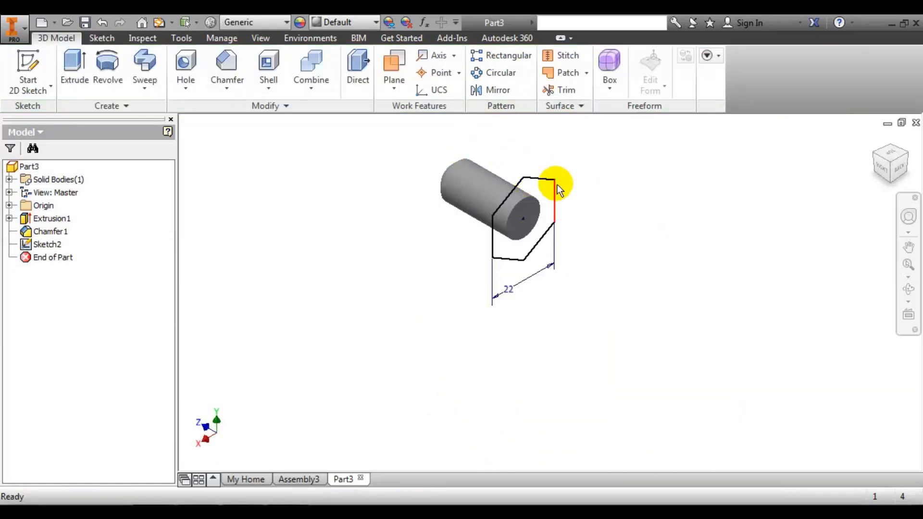
click(75, 67)
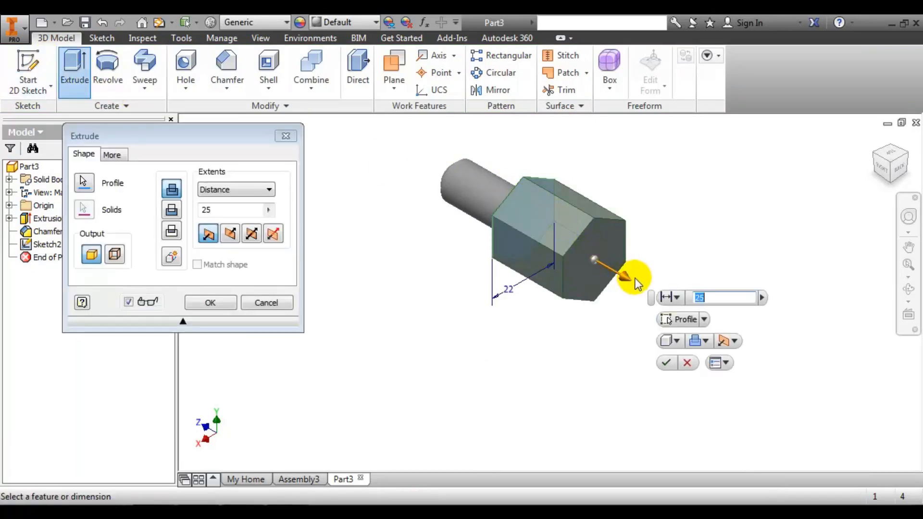
drag(623, 278, 826, 397)
click(210, 303)
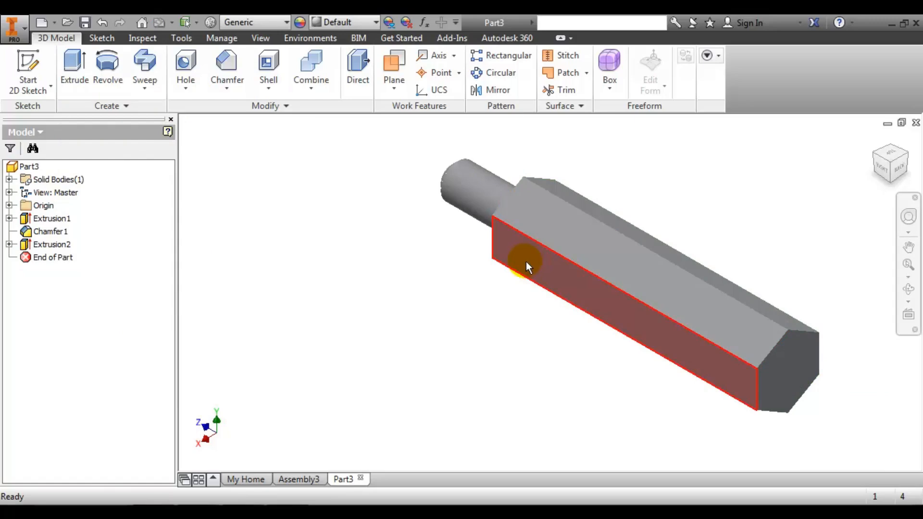
Step: Assign the Iron, Cast material and the Light Red appearance to the shaft part
click(261, 23)
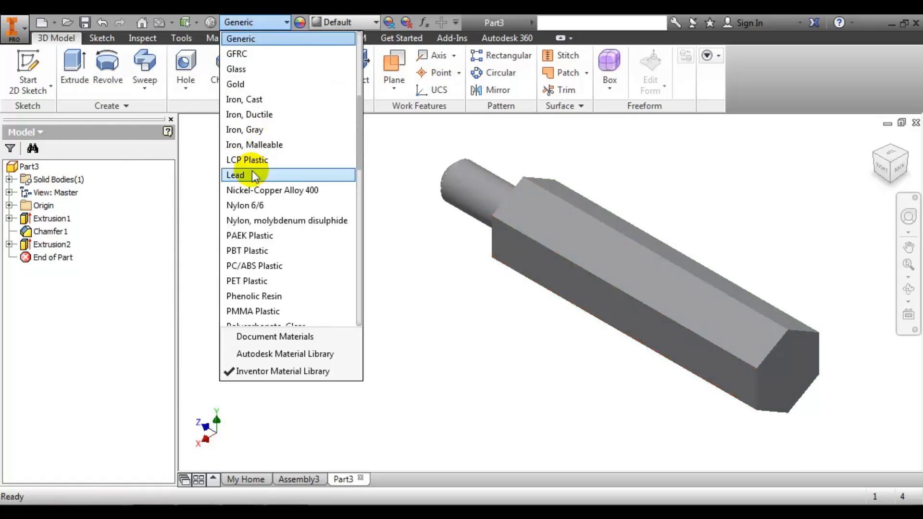
click(276, 104)
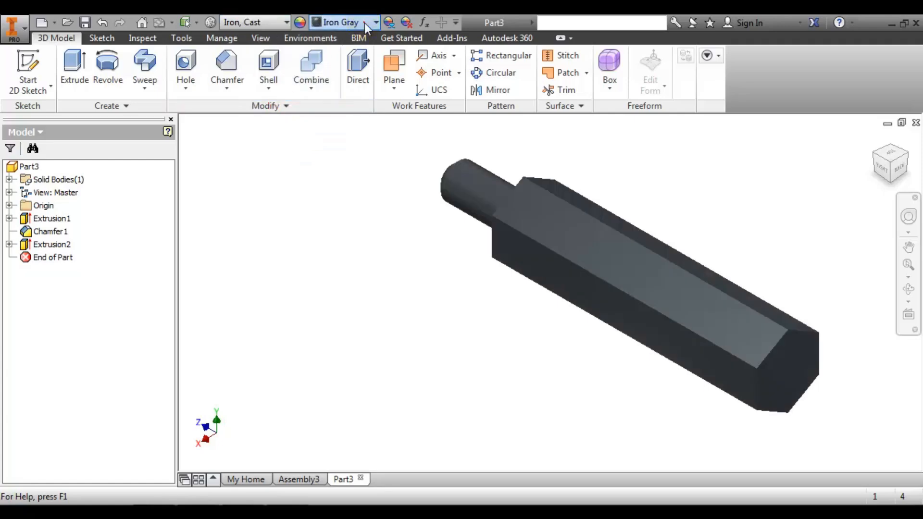
click(364, 22)
click(365, 129)
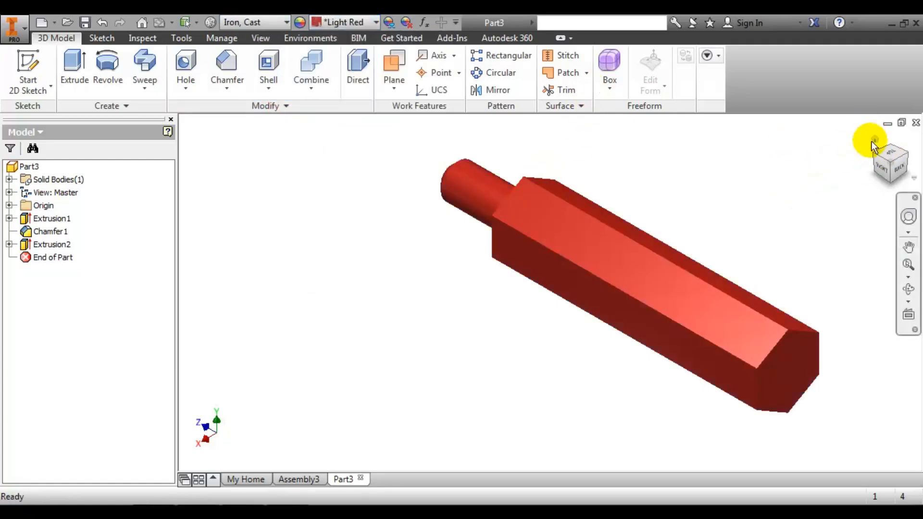
Step: Save the part as poros in the Design Accelerator folder inside Assembly1 and close it
click(873, 142)
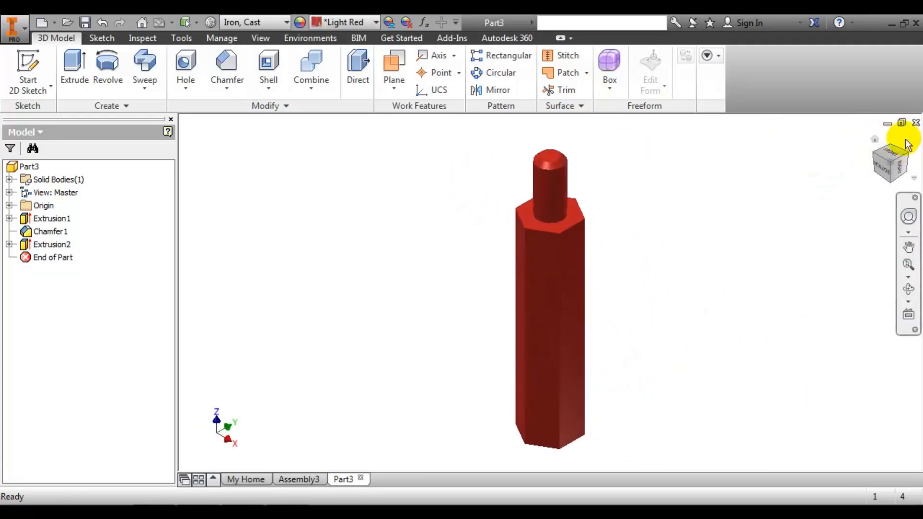
click(85, 22)
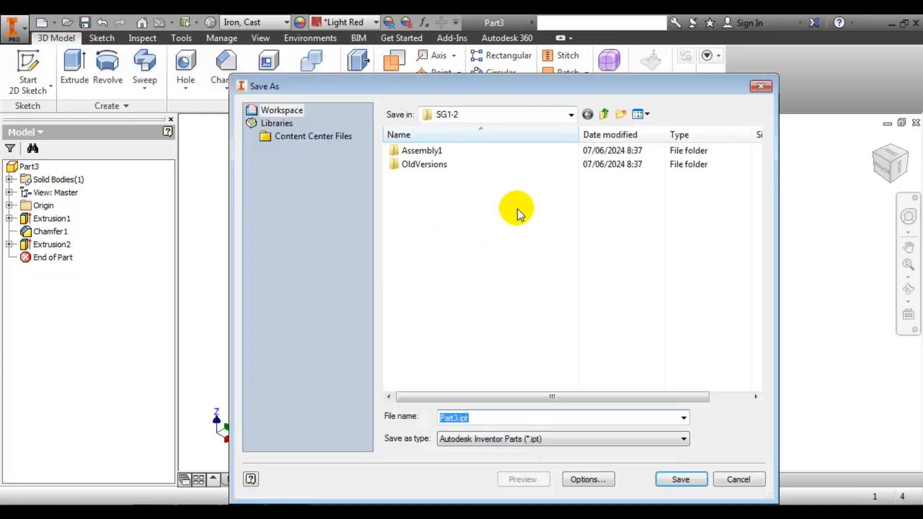
text(poros)
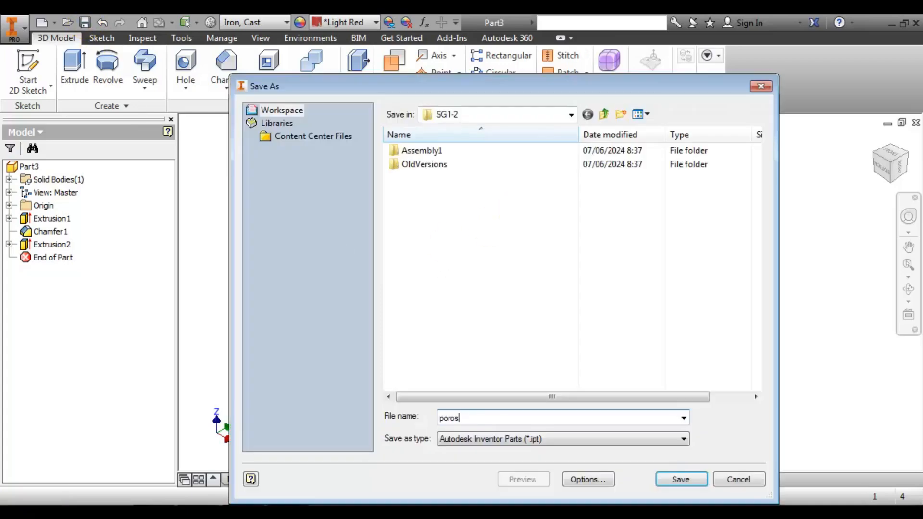
double_click(413, 151)
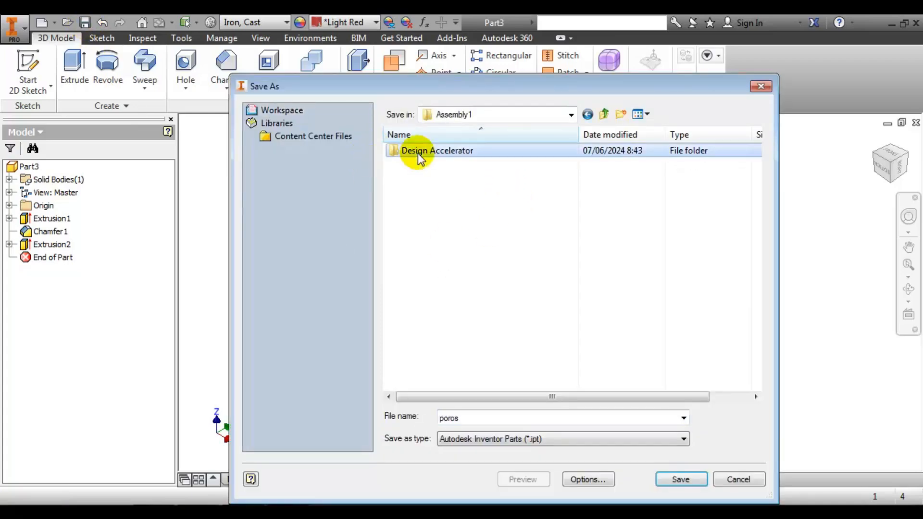
double_click(417, 152)
click(681, 479)
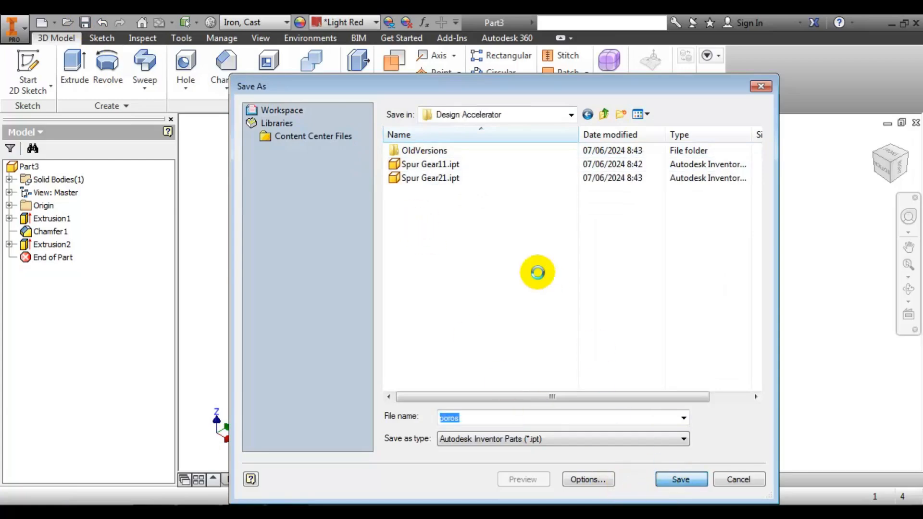
click(916, 123)
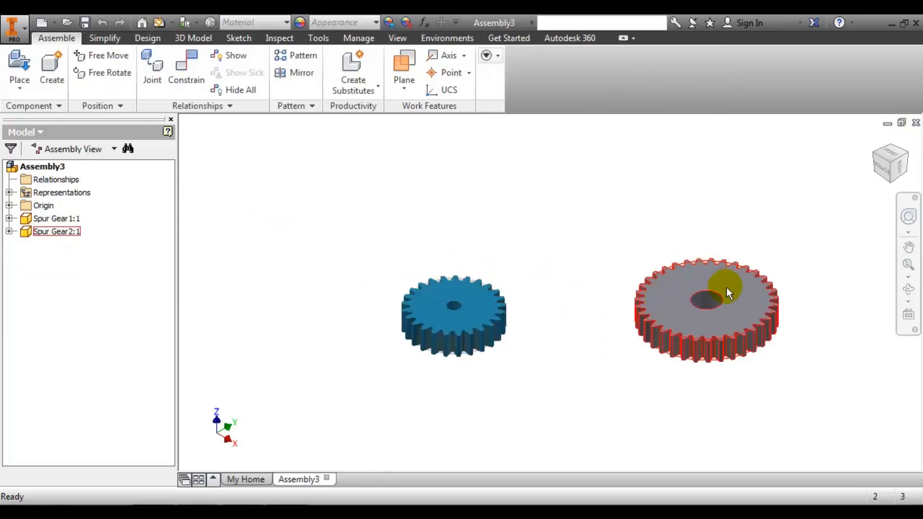
Step: Shift the larger gear closer to the smaller one and place one poros.ipt shaft at the small gear's rear edge
drag(727, 288, 627, 231)
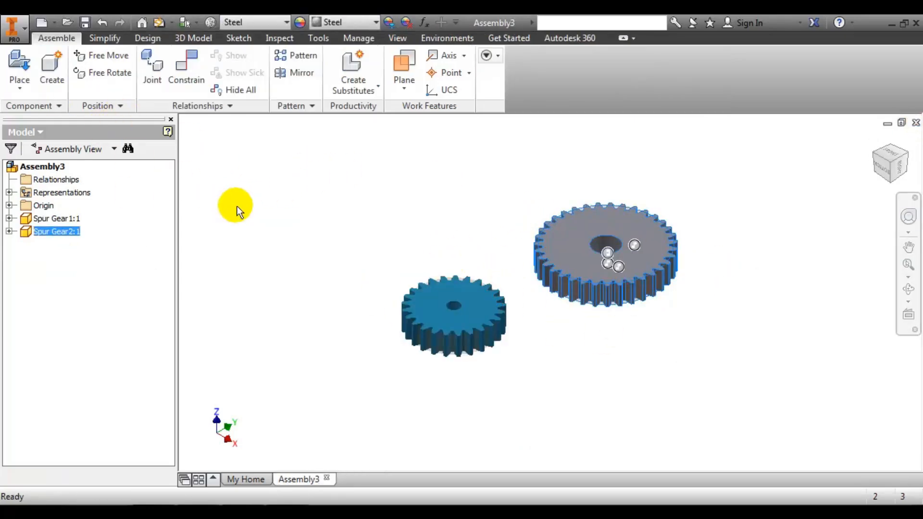
click(17, 60)
click(429, 166)
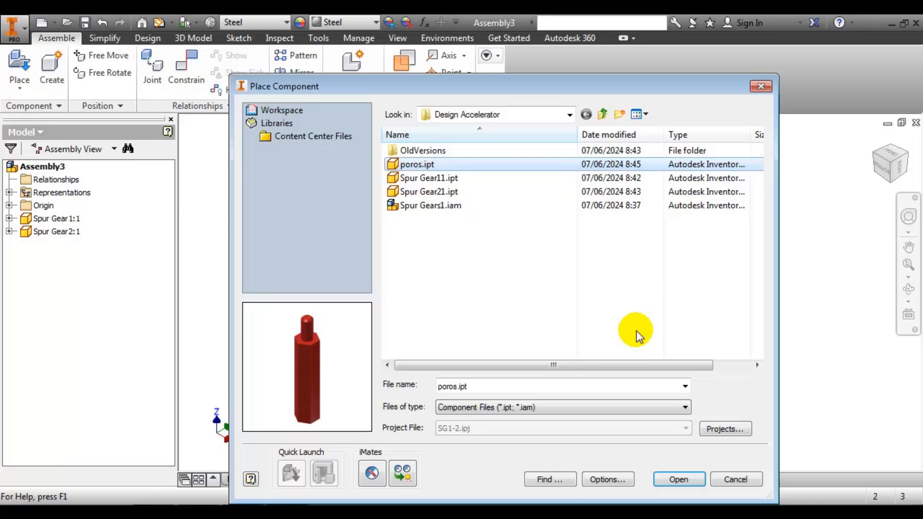
click(664, 478)
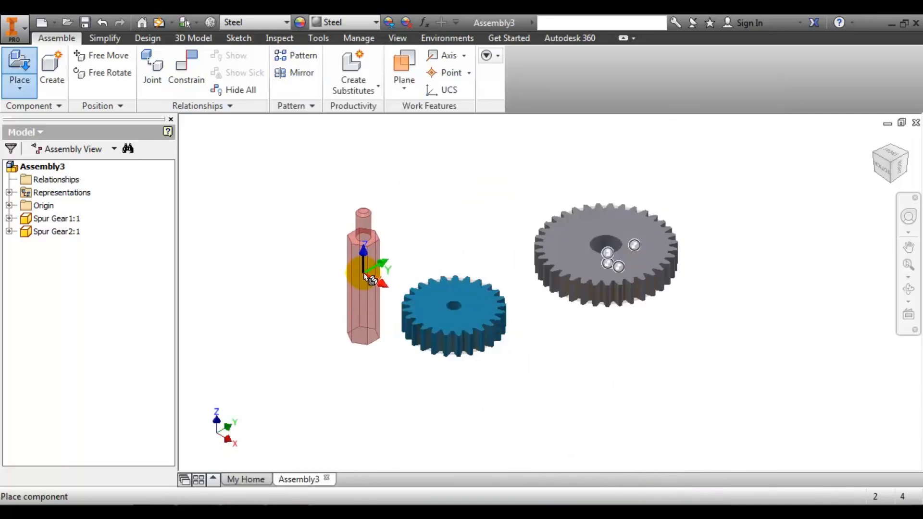
click(390, 279)
right_click(578, 200)
click(579, 199)
drag(380, 262, 466, 218)
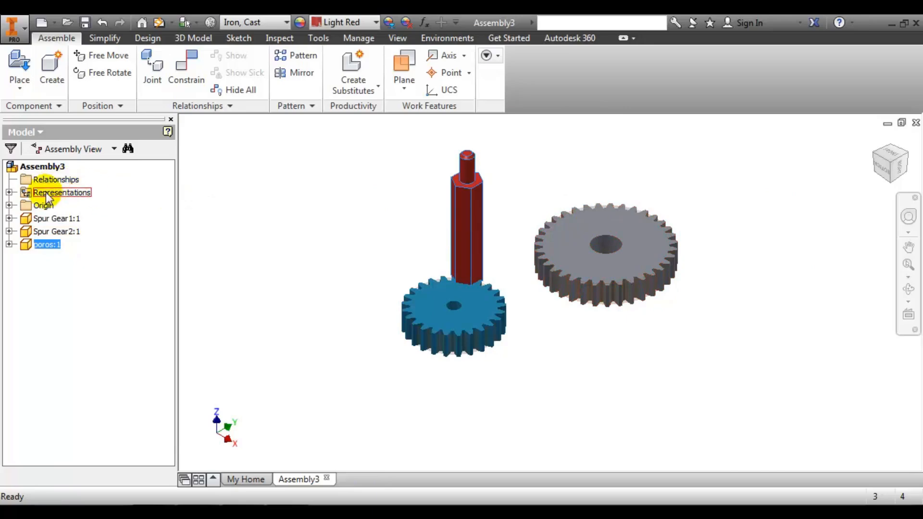
Step: Expand the origin folders of the assembly and the poros shaft, and make the shaft's Z axis visible
click(9, 206)
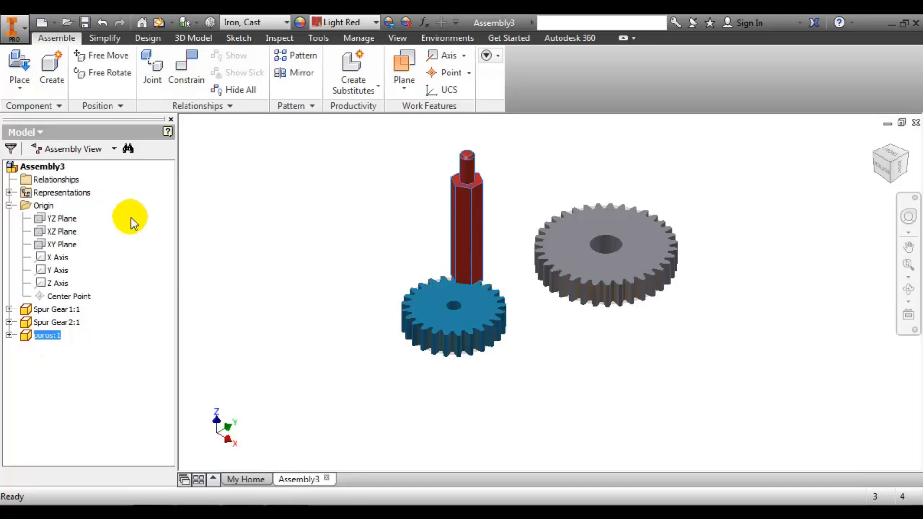
click(58, 335)
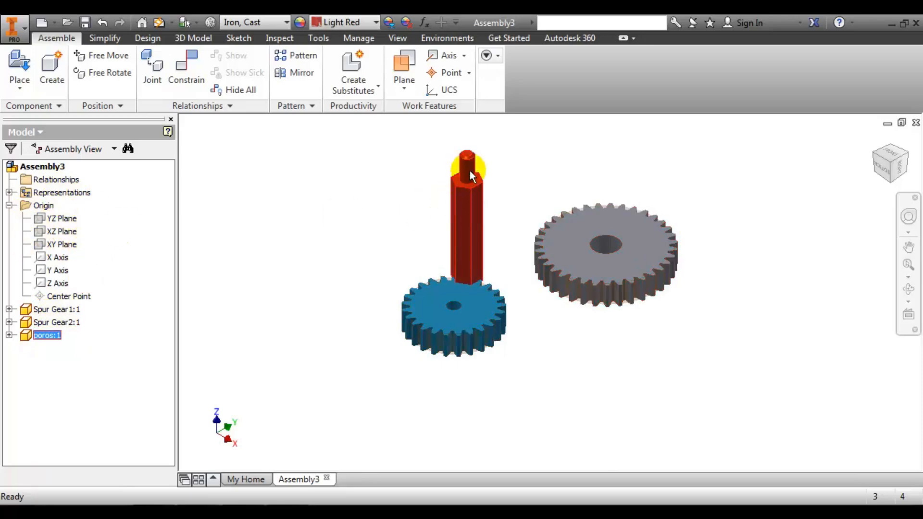
click(9, 335)
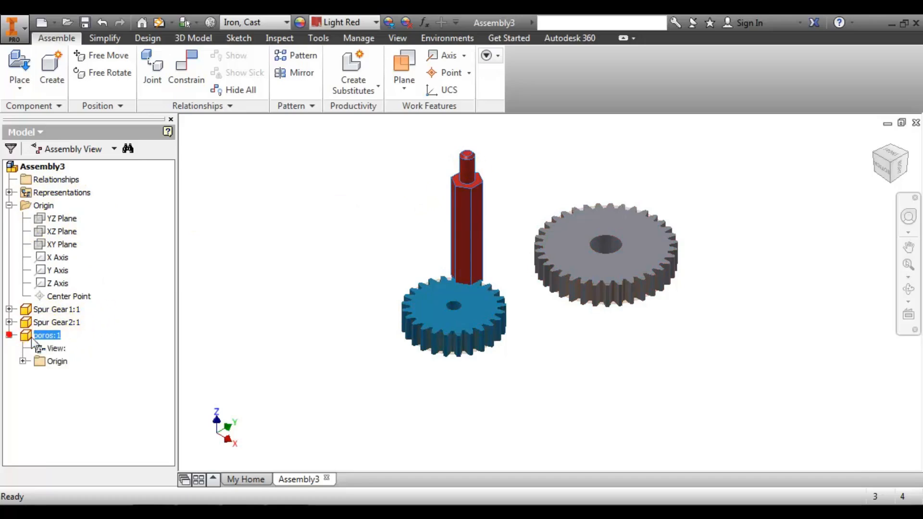
click(22, 361)
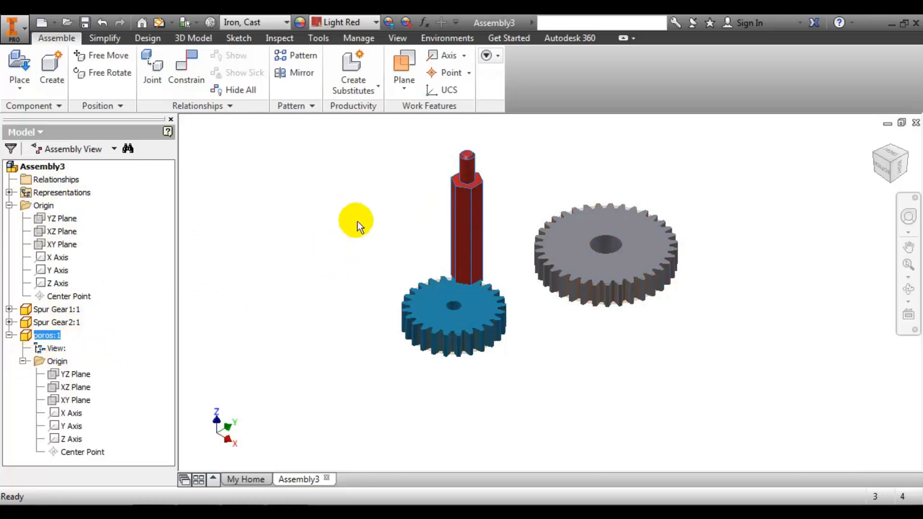
right_click(70, 439)
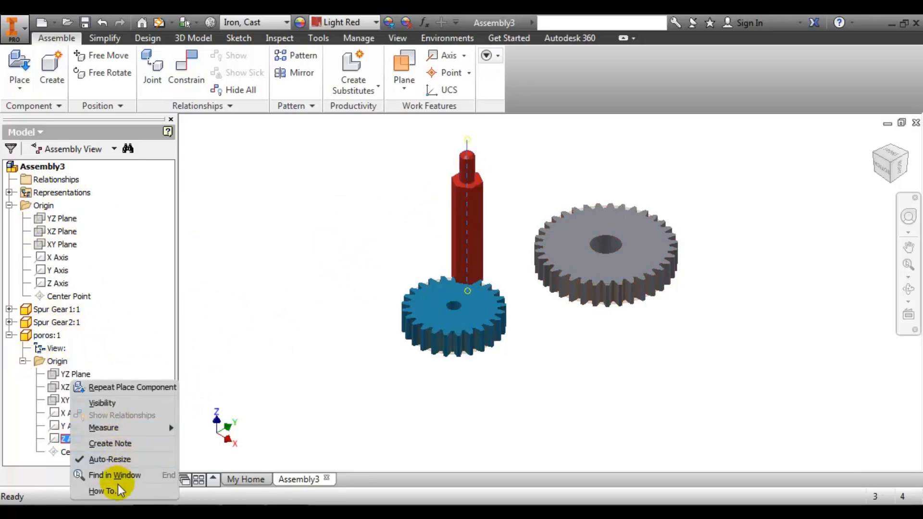
click(124, 404)
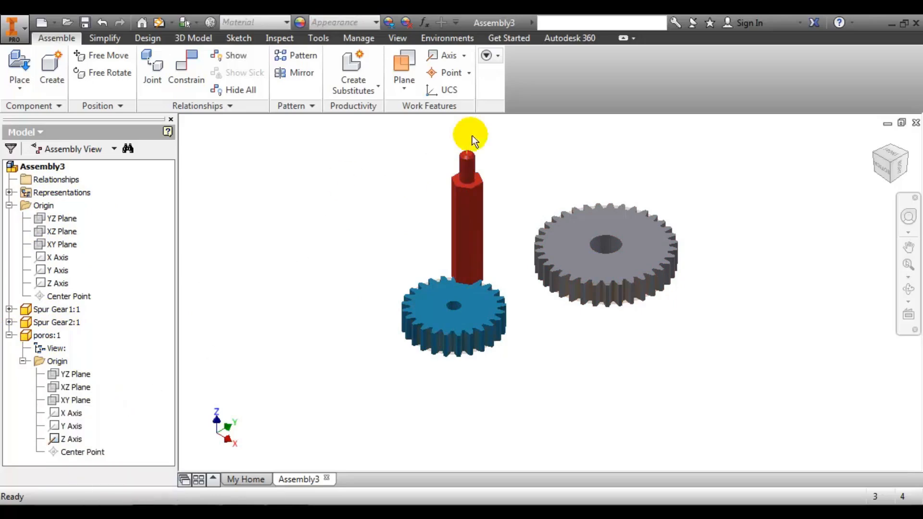
scroll(472, 137, down, 6)
scroll(443, 204, up, 6)
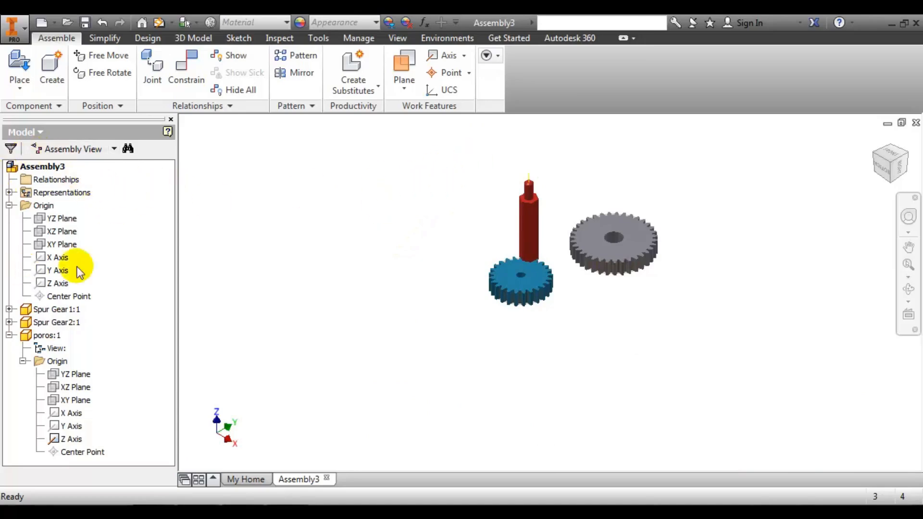
Step: Show the assembly's YZ origin plane and mate the poros shaft's Z axis to it
right_click(62, 218)
click(98, 319)
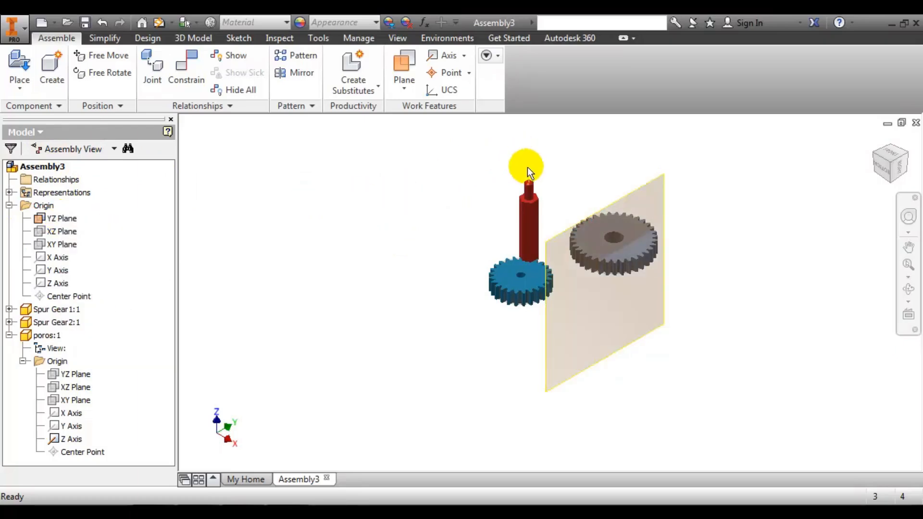
scroll(529, 178, up, 4)
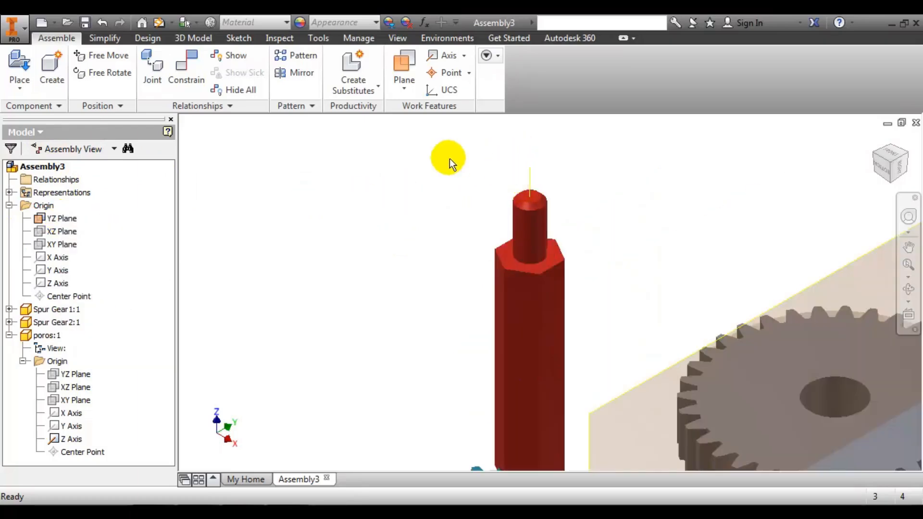
scroll(503, 171, down, 4)
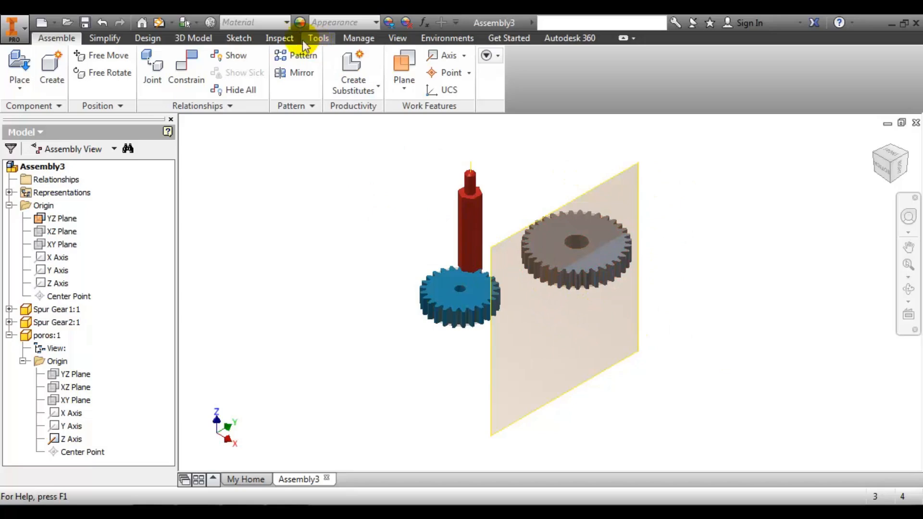
click(195, 65)
click(474, 165)
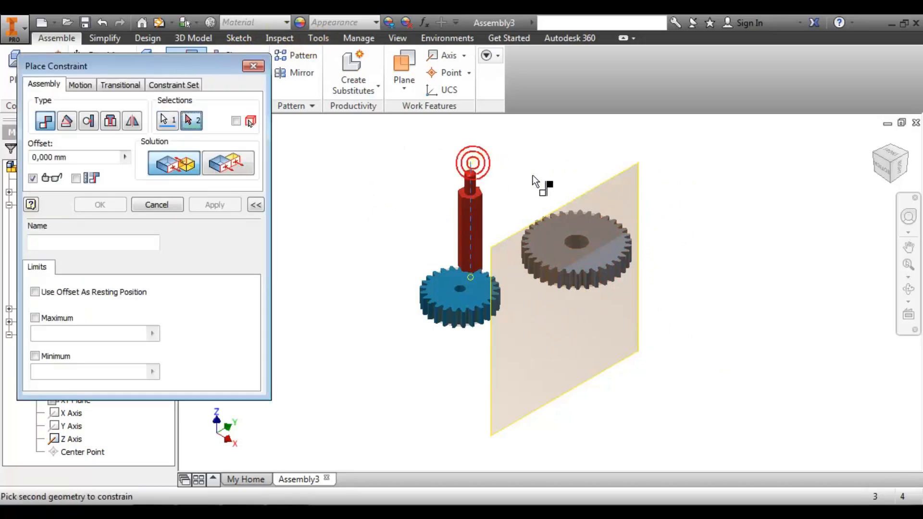
click(512, 241)
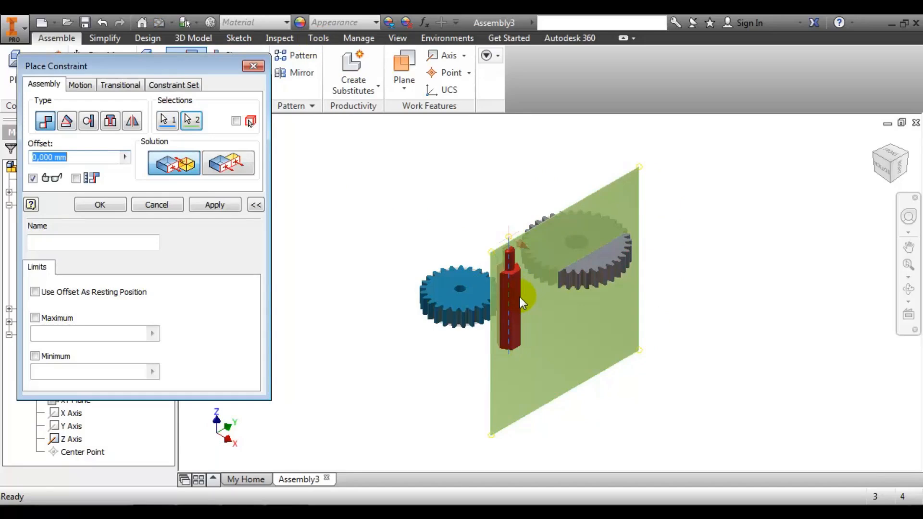
click(112, 205)
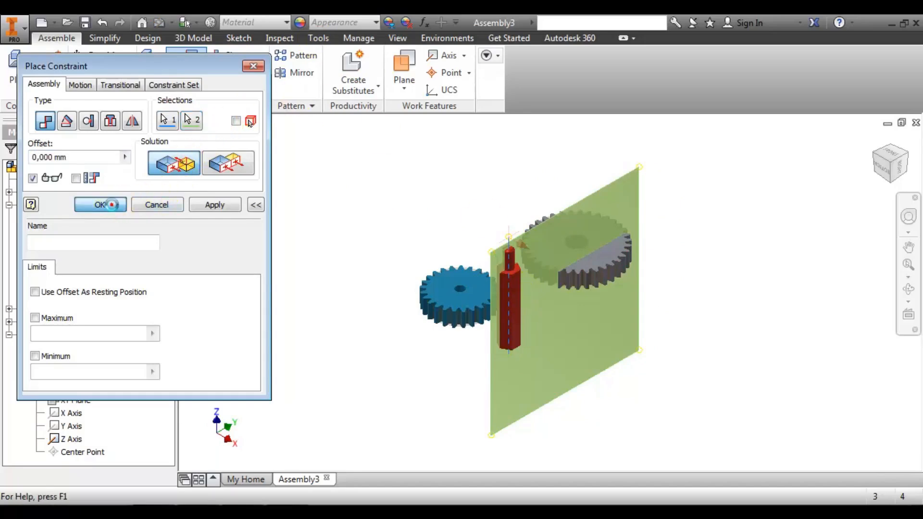
scroll(552, 263, up, 3)
scroll(497, 197, down, 5)
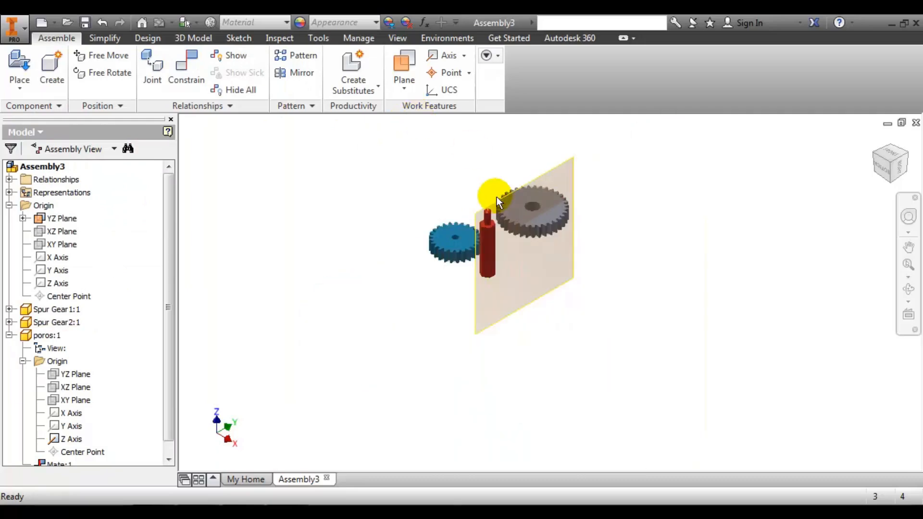
Step: Show the assembly's XZ origin plane and mate the shaft's hexagonal shoulder face to it
right_click(61, 235)
click(100, 337)
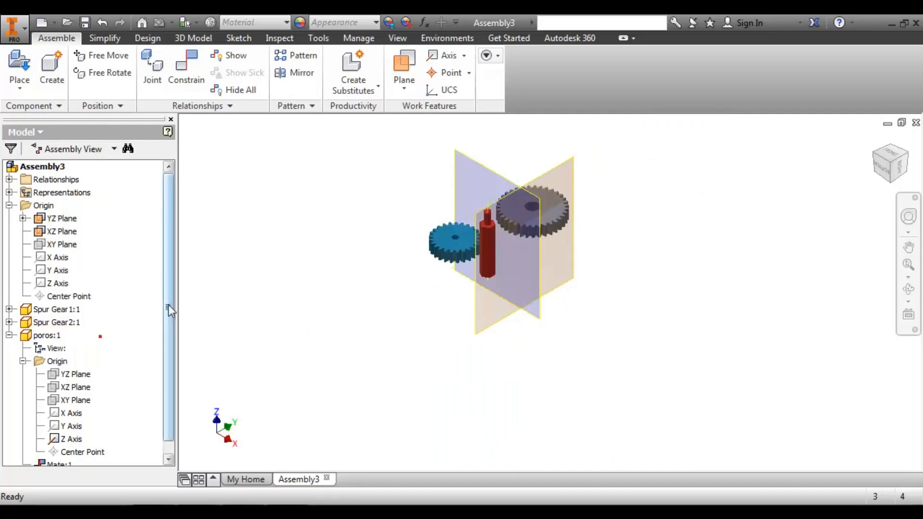
scroll(491, 206, up, 5)
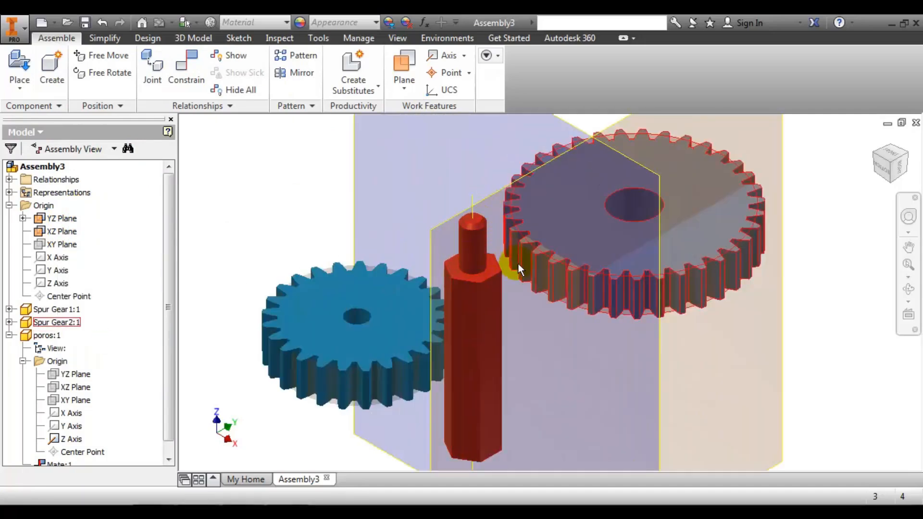
click(182, 67)
click(461, 274)
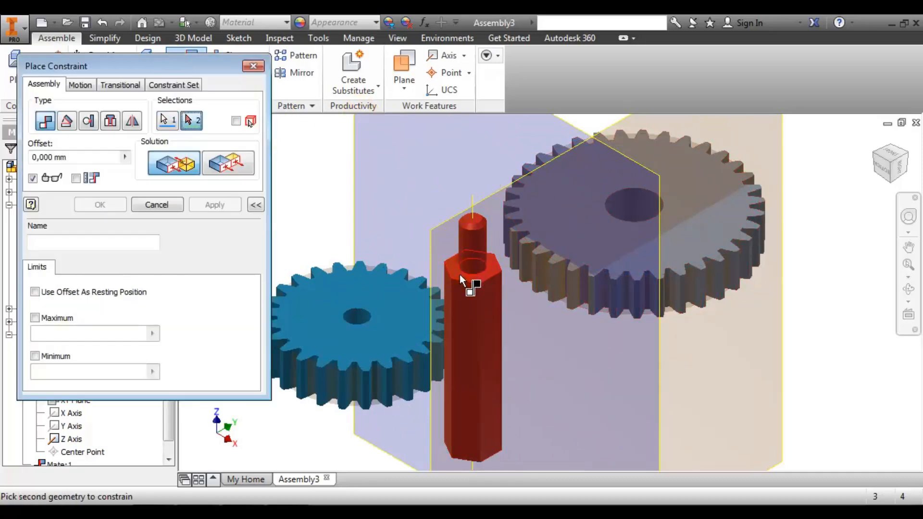
click(654, 176)
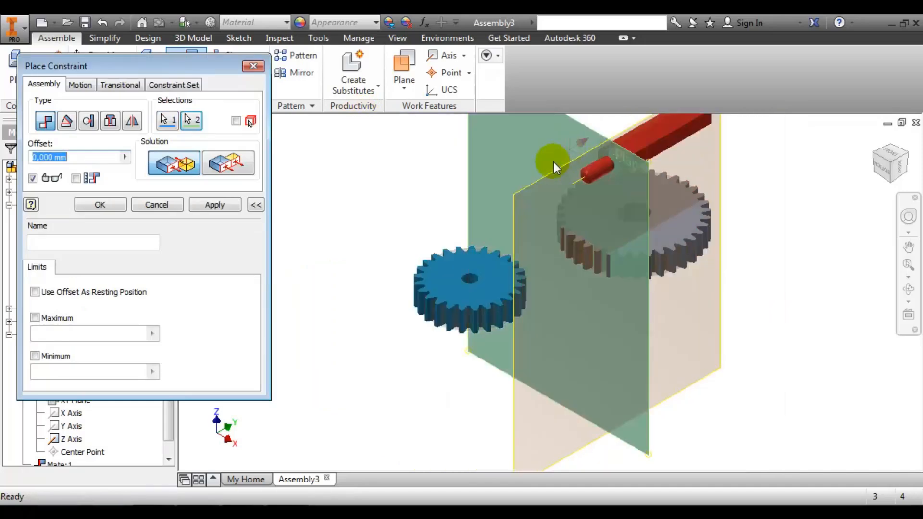
click(123, 204)
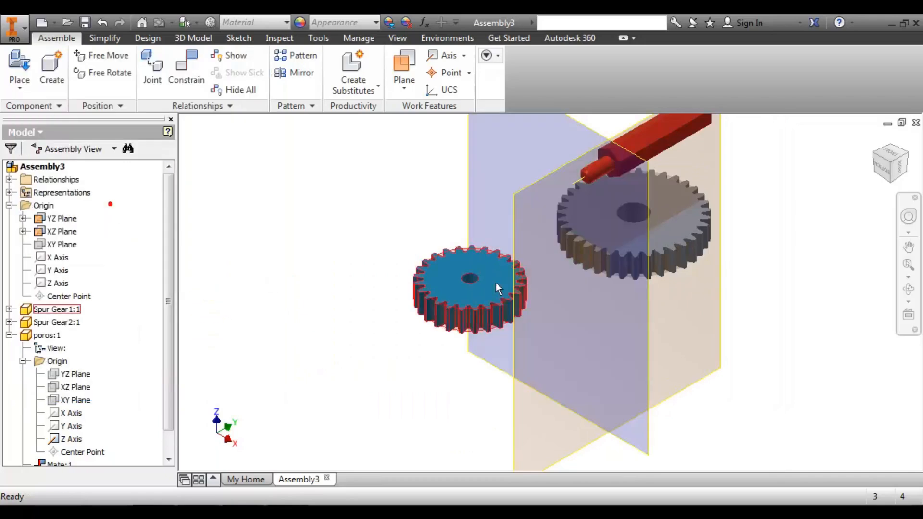
scroll(333, 317, down, 5)
scroll(558, 264, up, 1)
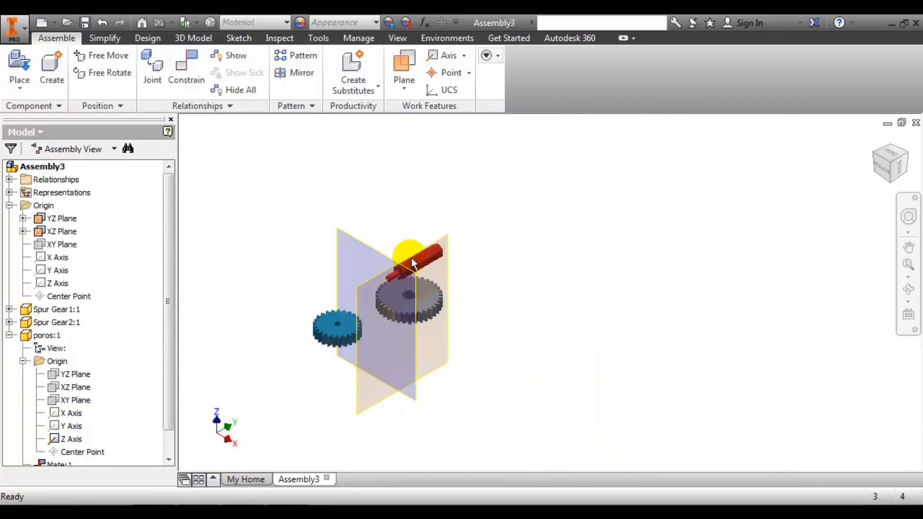
Step: Ground the poros shaft in its constrained position
mouse_move(420, 266)
mouse_down()
mouse_move(449, 245)
mouse_move(439, 302)
mouse_move(452, 248)
mouse_move(443, 284)
mouse_move(439, 249)
mouse_move(438, 290)
mouse_move(432, 259)
mouse_up()
right_click(427, 253)
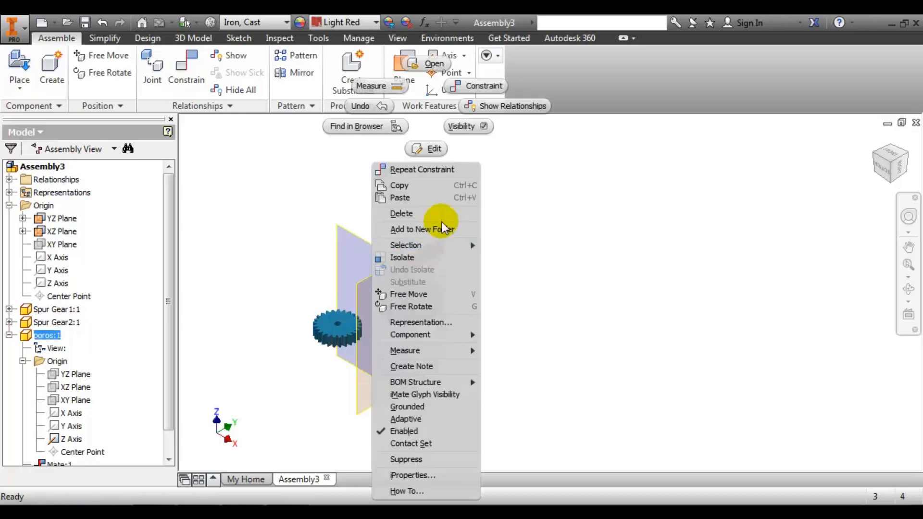
click(423, 406)
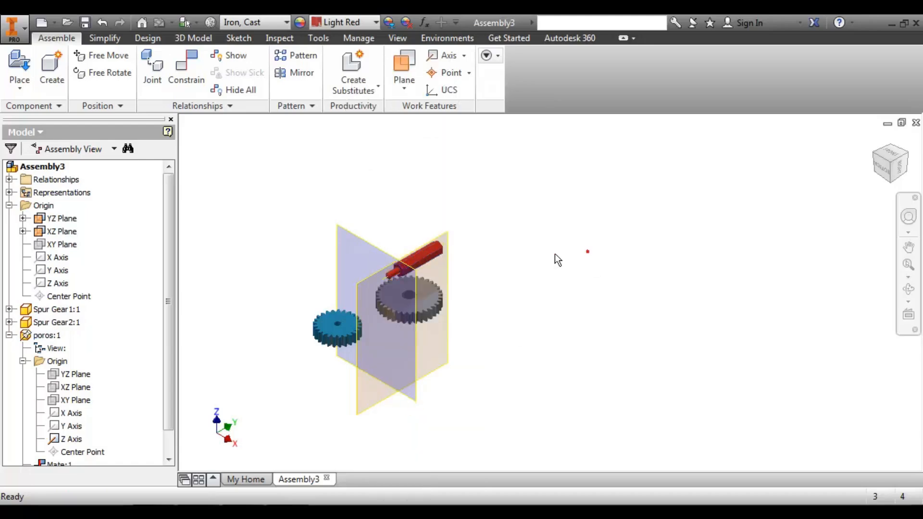
click(434, 249)
click(565, 197)
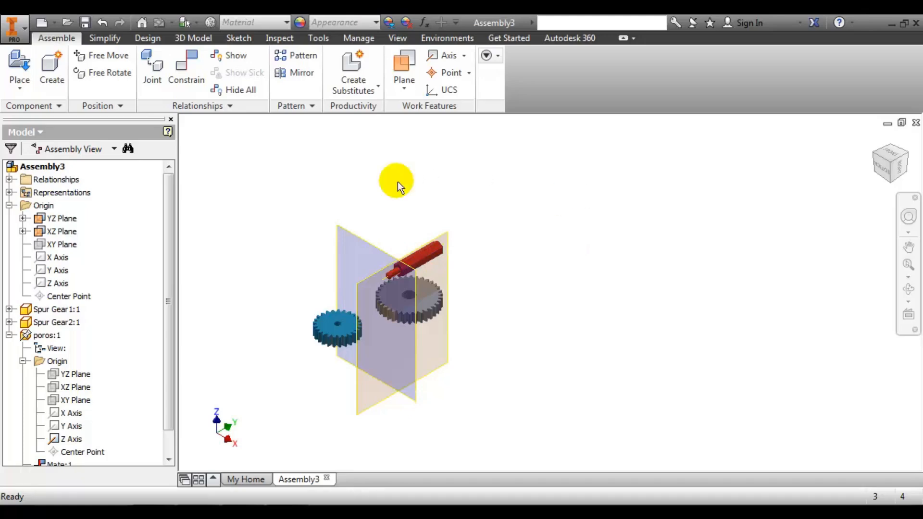
Step: Hide the assembly's XZ and YZ origin planes
right_click(72, 233)
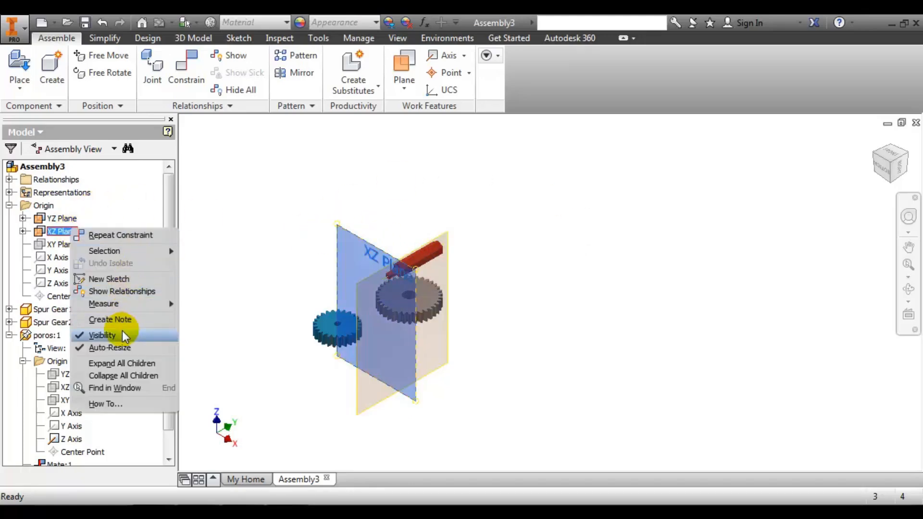
click(123, 337)
right_click(70, 218)
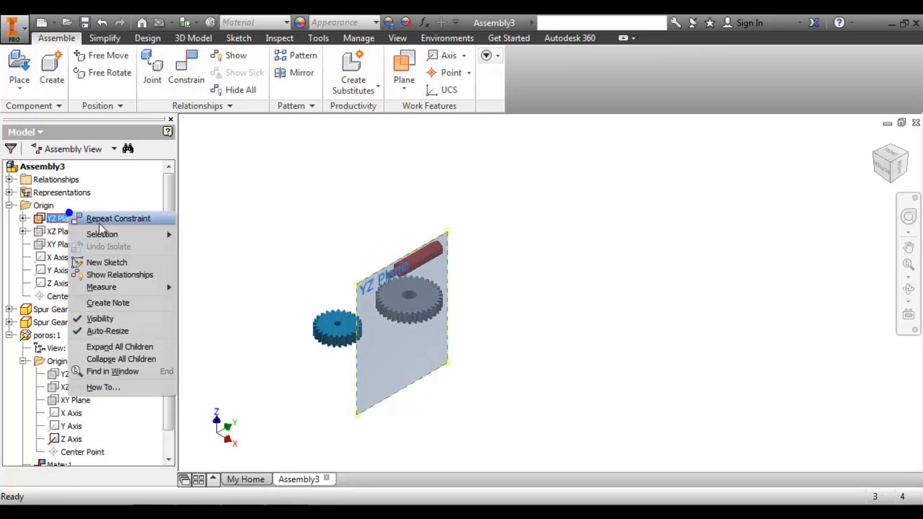
click(108, 314)
click(262, 145)
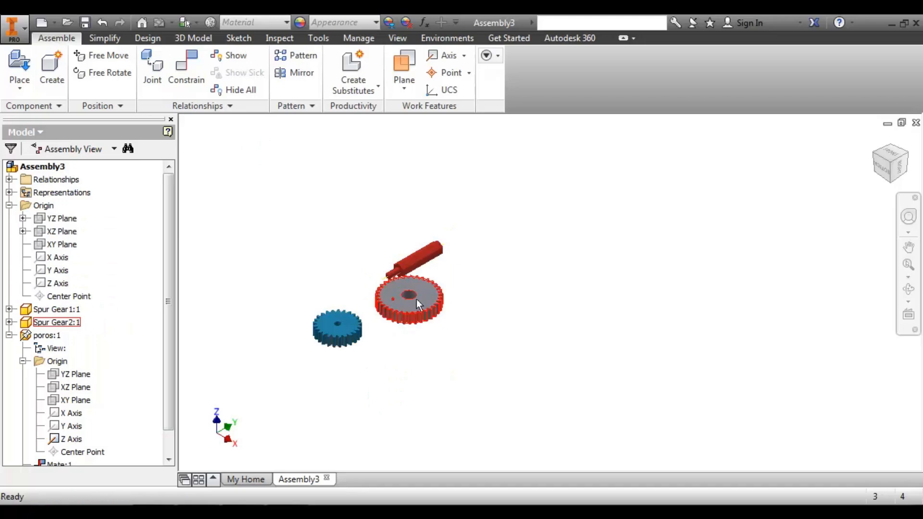
Step: Move both spur gears clear of the grounded shaft, keeping the smaller gear nearer to it
drag(407, 299, 608, 219)
drag(336, 338, 490, 306)
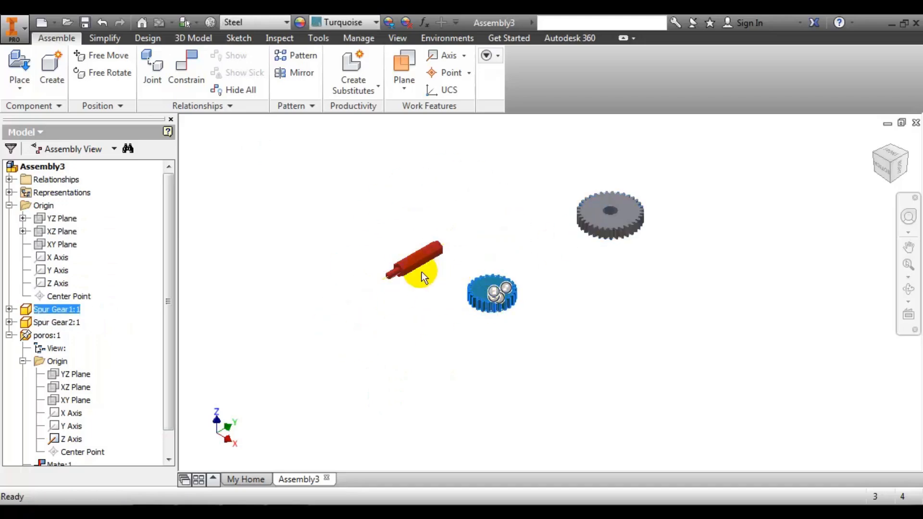
scroll(421, 273, down, 5)
scroll(490, 257, up, 5)
click(574, 336)
Step: Add an opposed Insert constraint between the small gear's bore edge and the circular edge at the shaft's shoulder
scroll(540, 286, down, 4)
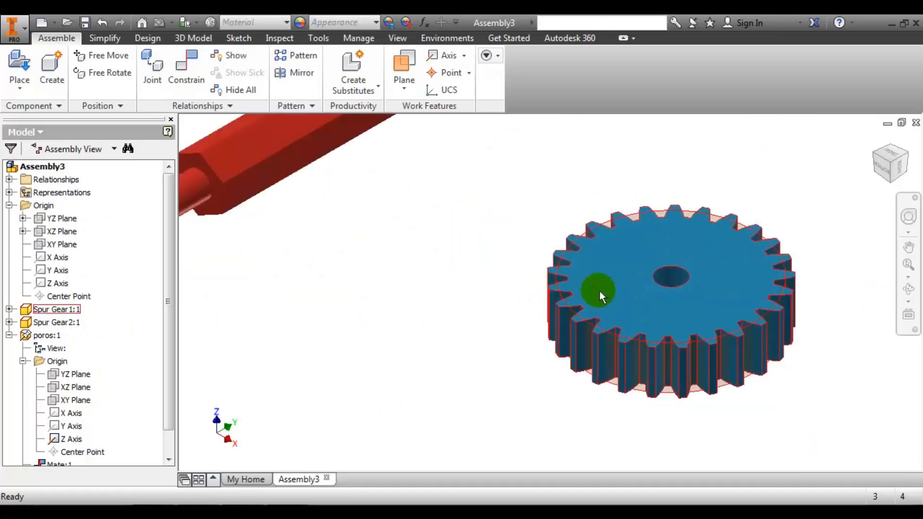
click(195, 77)
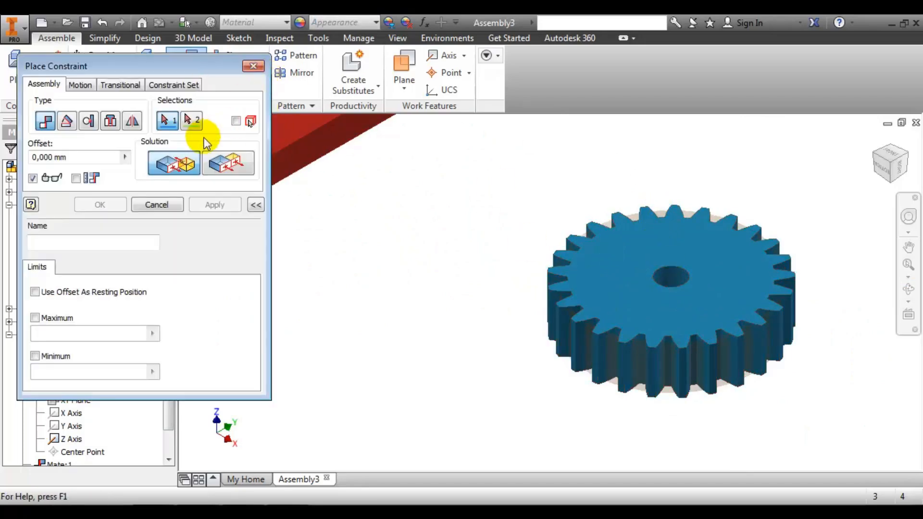
click(110, 122)
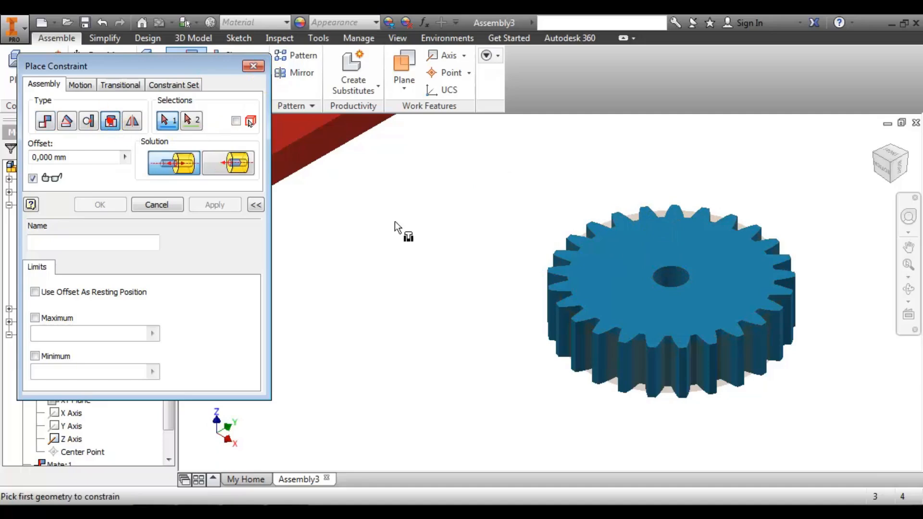
click(672, 268)
scroll(624, 241, down, 5)
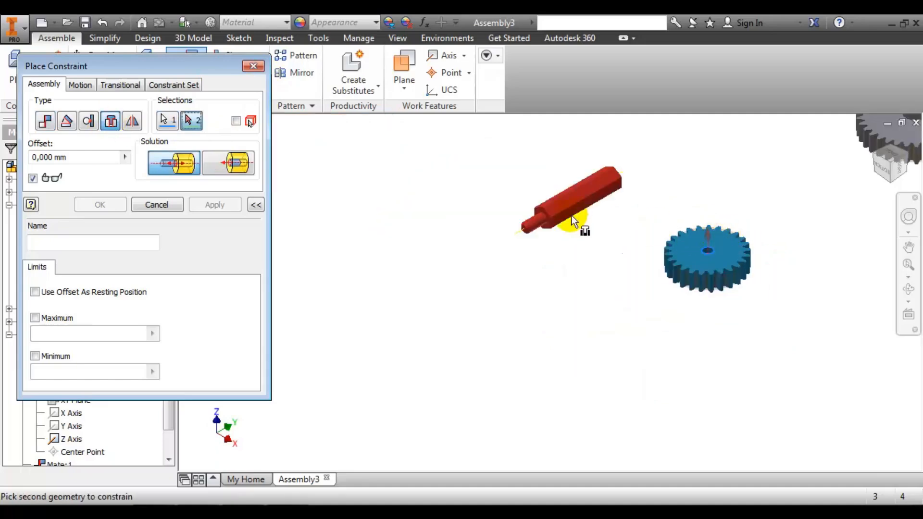
scroll(575, 216, up, 6)
click(530, 188)
scroll(532, 190, down, 5)
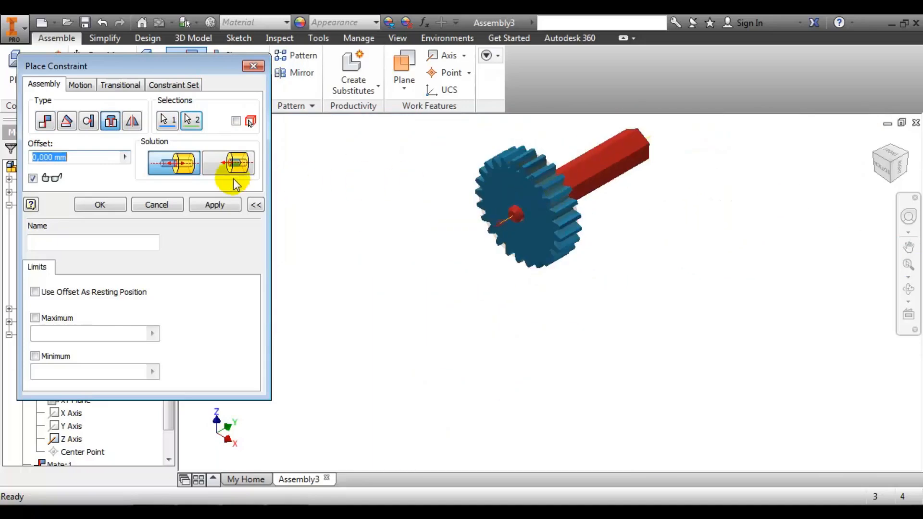
click(113, 203)
drag(551, 211, 577, 235)
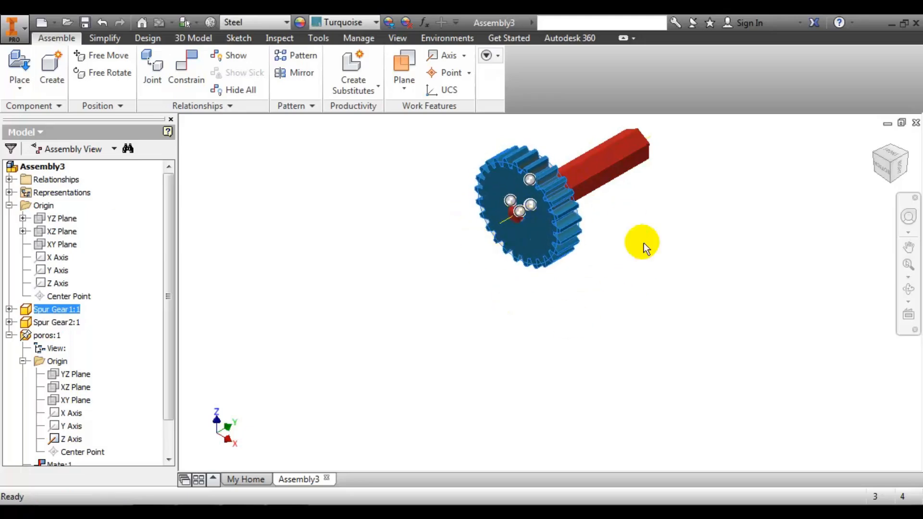
click(601, 298)
Step: Constrain the larger gear's flat face flush with the small gear's front face
scroll(602, 298, down, 5)
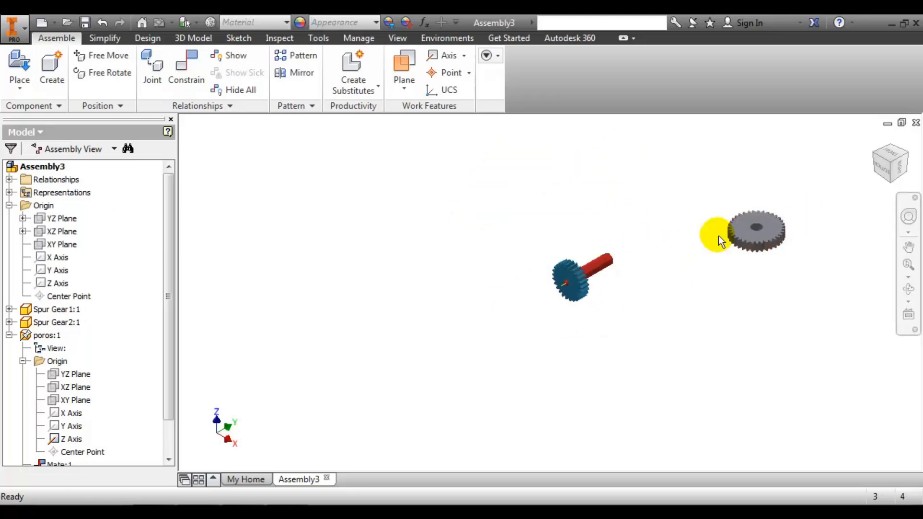
scroll(560, 274, up, 5)
scroll(563, 270, down, 3)
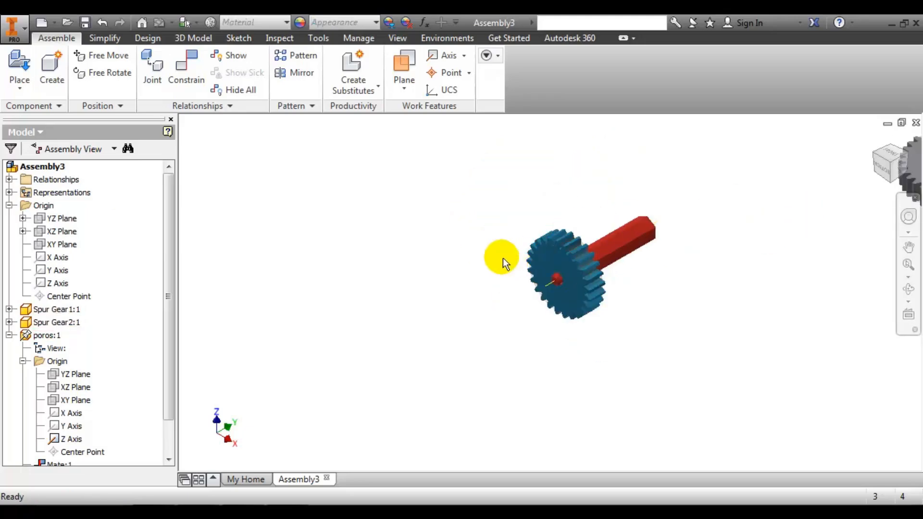
click(193, 71)
click(544, 260)
scroll(544, 261, down, 3)
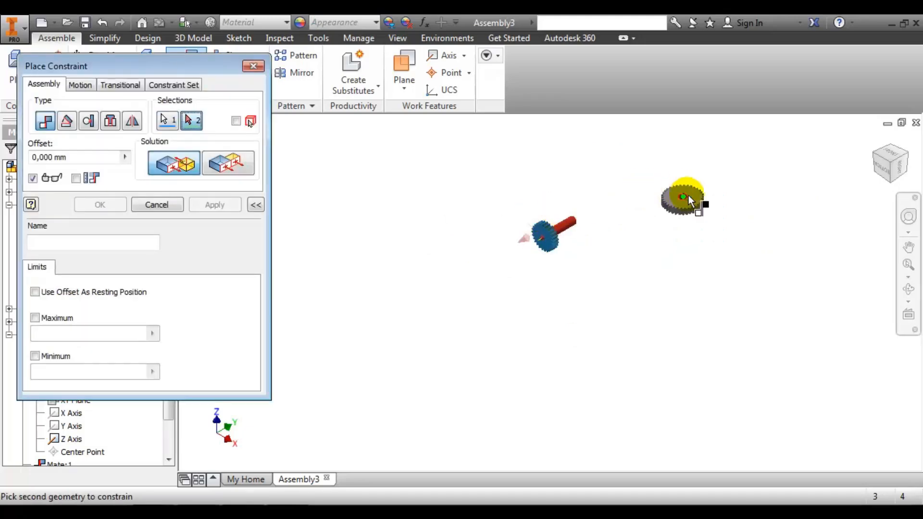
click(228, 163)
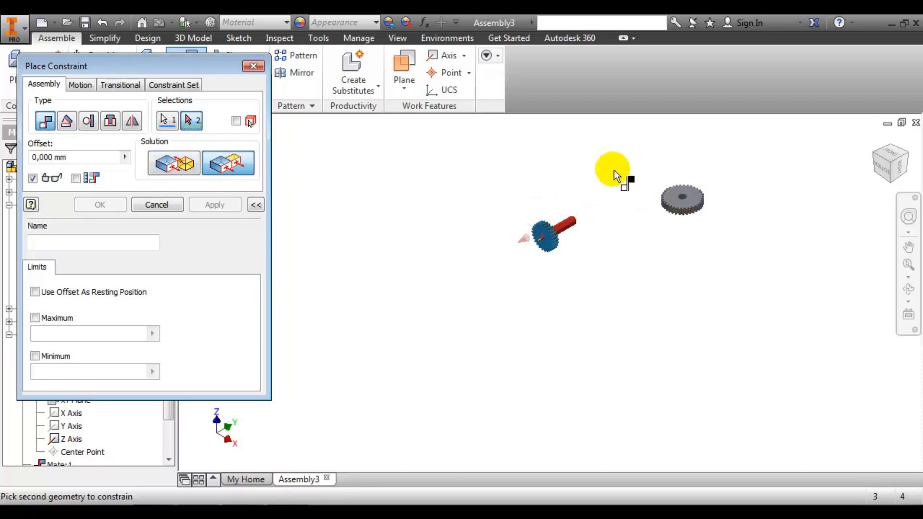
scroll(688, 193, up, 3)
scroll(688, 192, up, 3)
click(680, 201)
scroll(699, 189, down, 5)
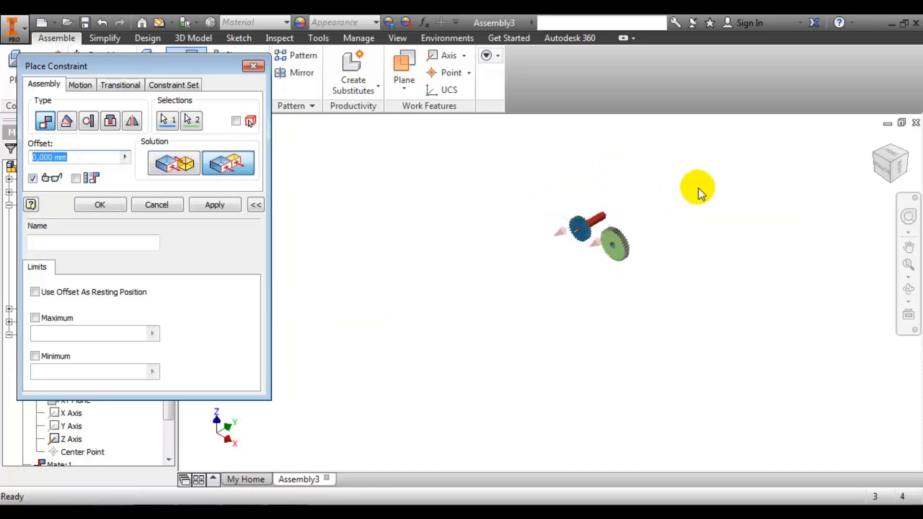
click(98, 204)
Step: Move the larger gear to a position above the small gear on the shaft
drag(616, 246, 587, 188)
click(642, 185)
scroll(590, 162, up, 6)
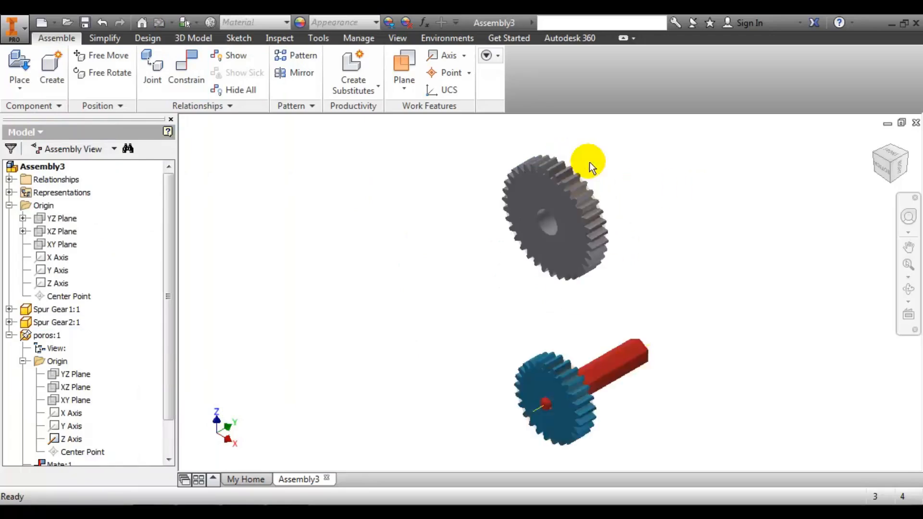
scroll(559, 234, down, 5)
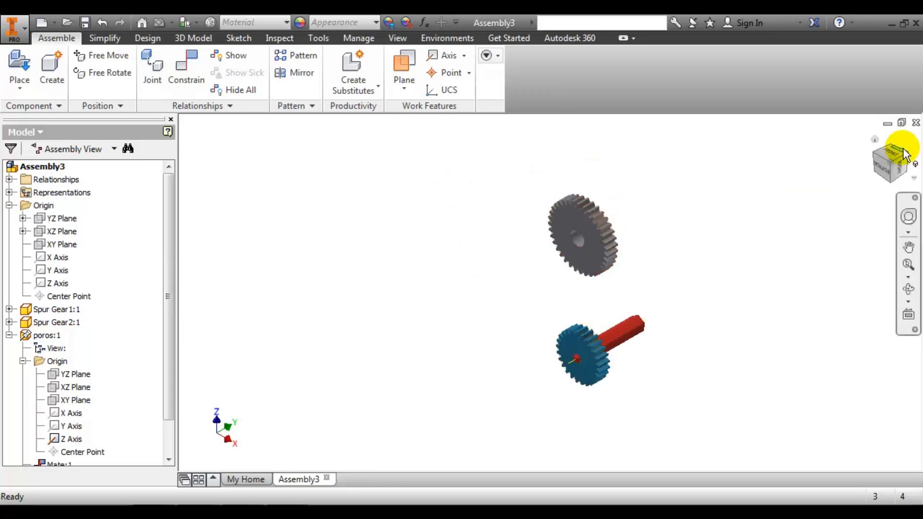
Step: Make the Z axis of the larger gear visible from its origin features
click(886, 178)
click(902, 151)
scroll(560, 237, up, 3)
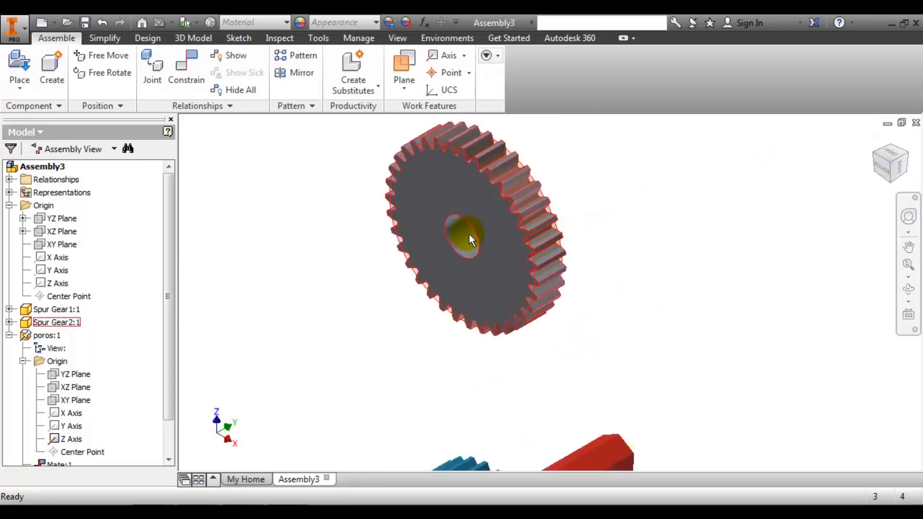
click(9, 322)
click(22, 361)
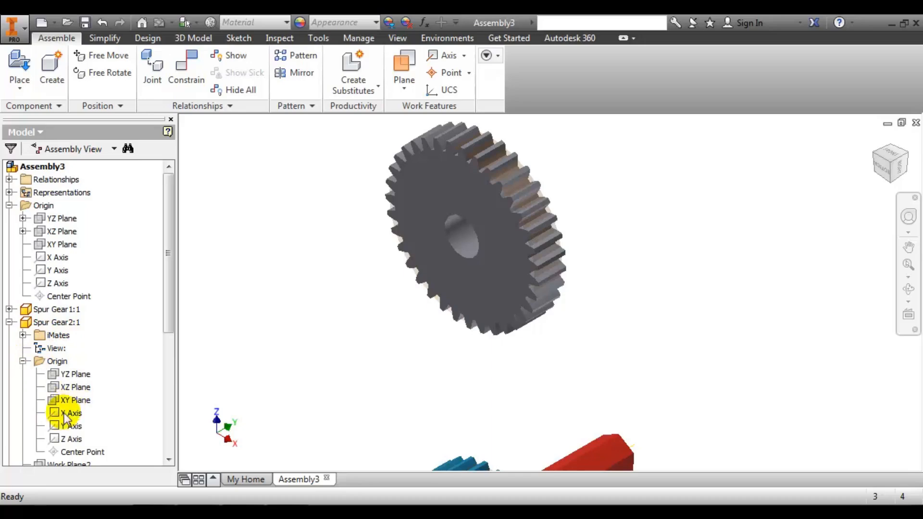
right_click(68, 448)
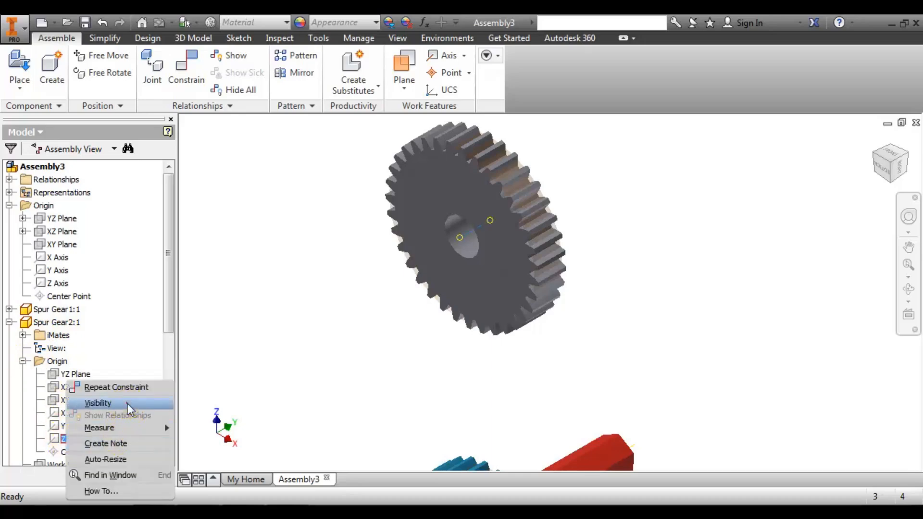
click(120, 403)
scroll(319, 247, down, 3)
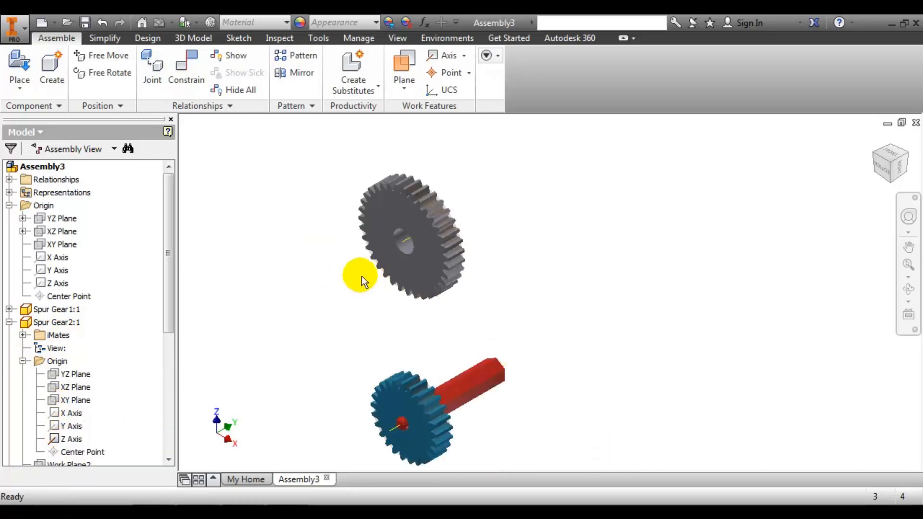
Step: Add a Mate constraint with zero offset between the larger gear's Z axis and the assembly's YZ plane
click(62, 218)
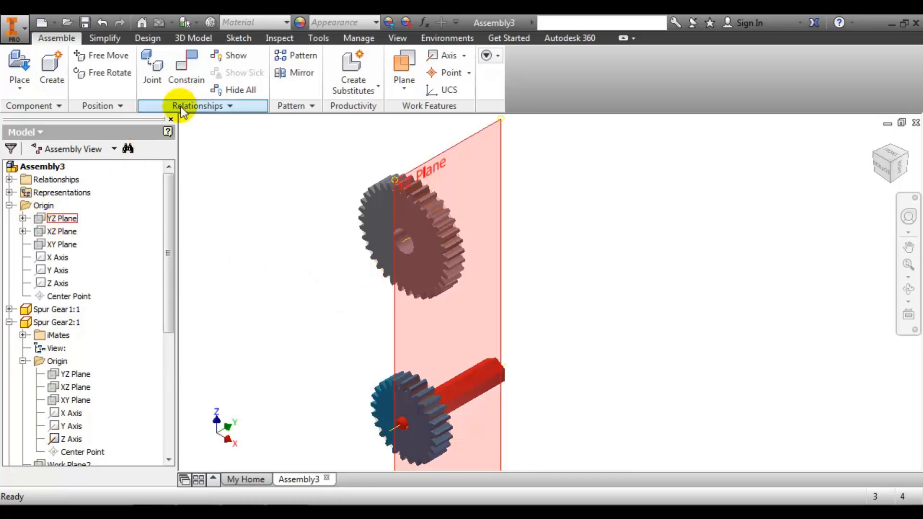
click(719, 271)
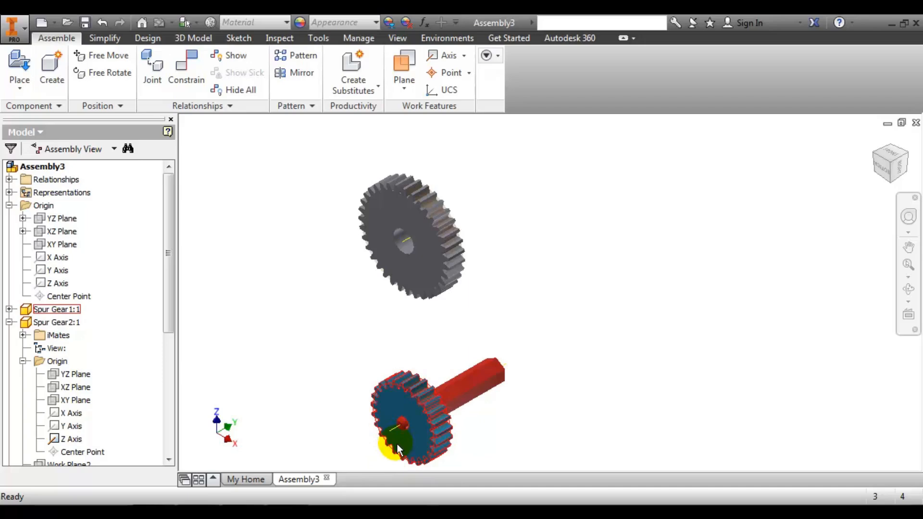
click(193, 67)
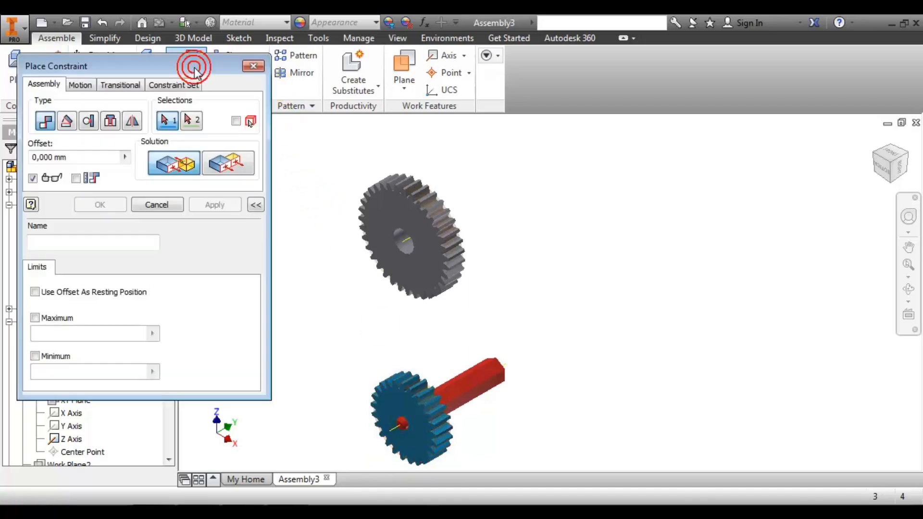
scroll(385, 237, up, 3)
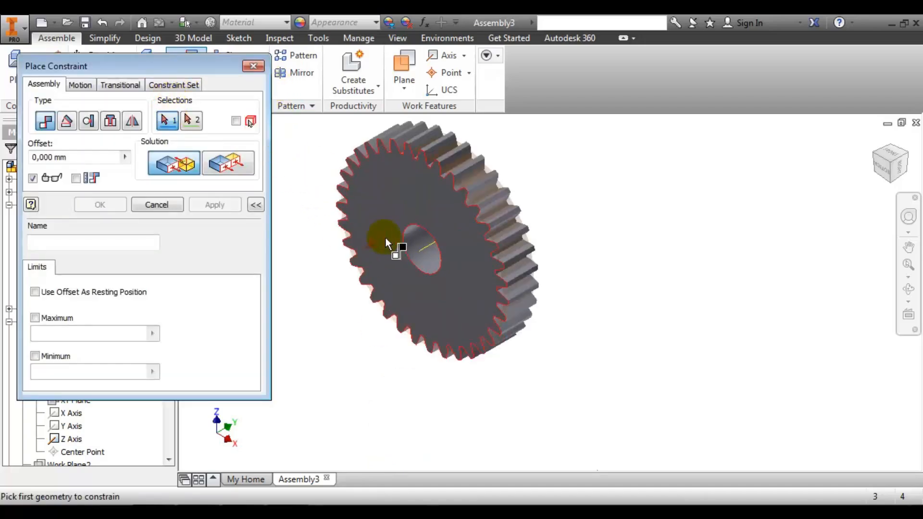
click(427, 249)
scroll(549, 232, down, 5)
drag(416, 262, 779, 78)
click(63, 220)
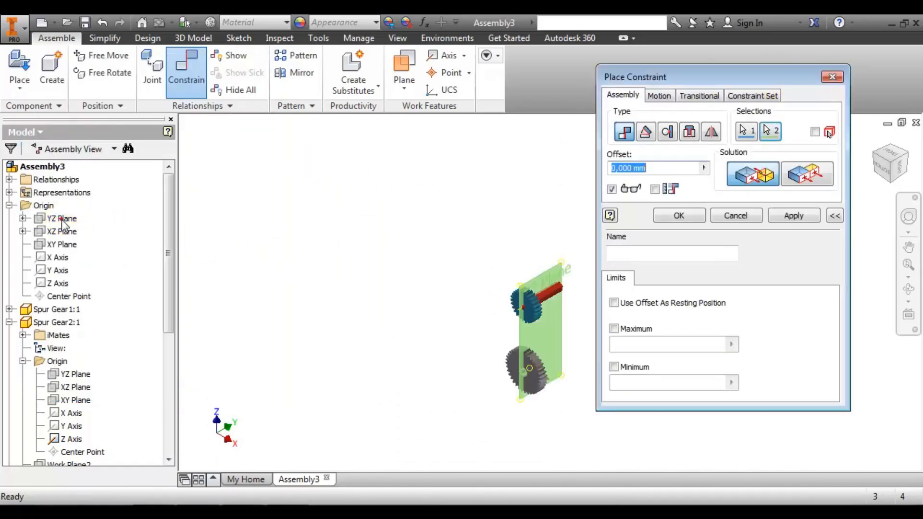
click(679, 216)
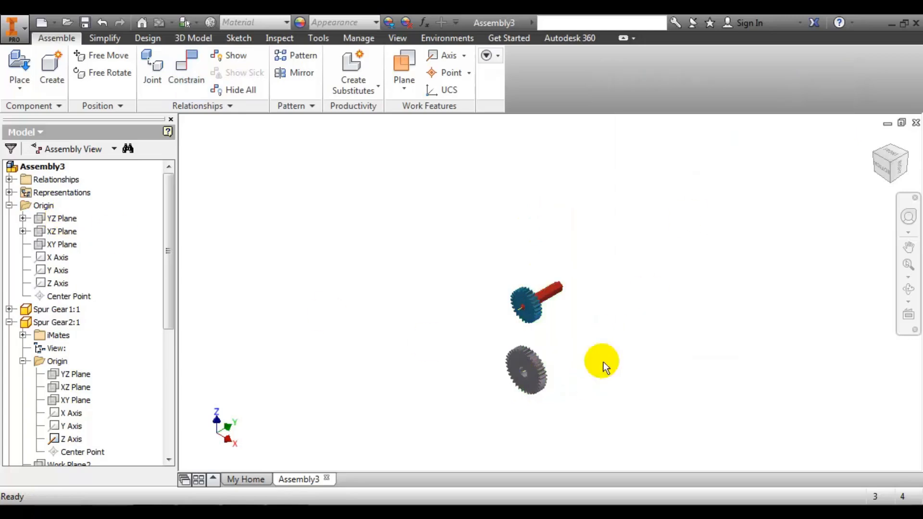
Step: Move the larger gear back above the small gear, leaving a gap between them
drag(546, 385, 542, 262)
click(503, 273)
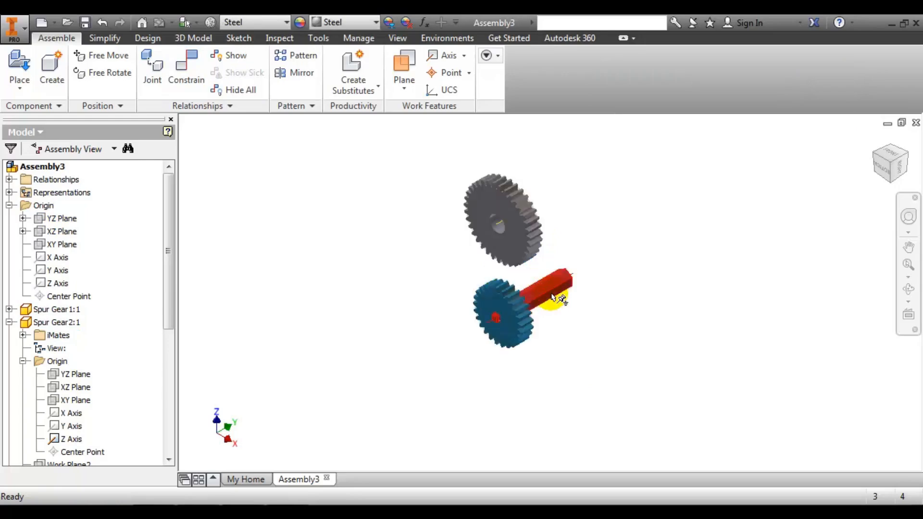
scroll(553, 301, down, 6)
scroll(571, 369, up, 2)
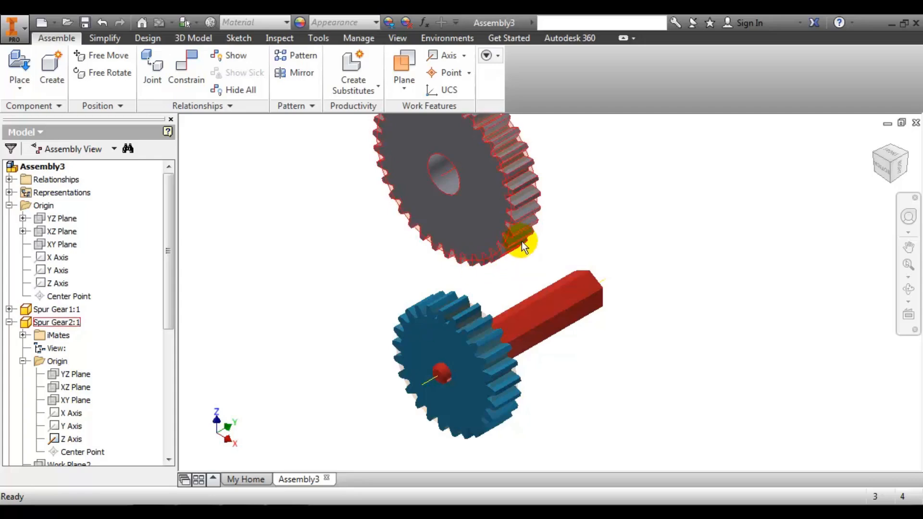
Step: Add an outside Tangent constraint with zero offset between the pitch cylinders of the larger gear and the small gear
click(186, 72)
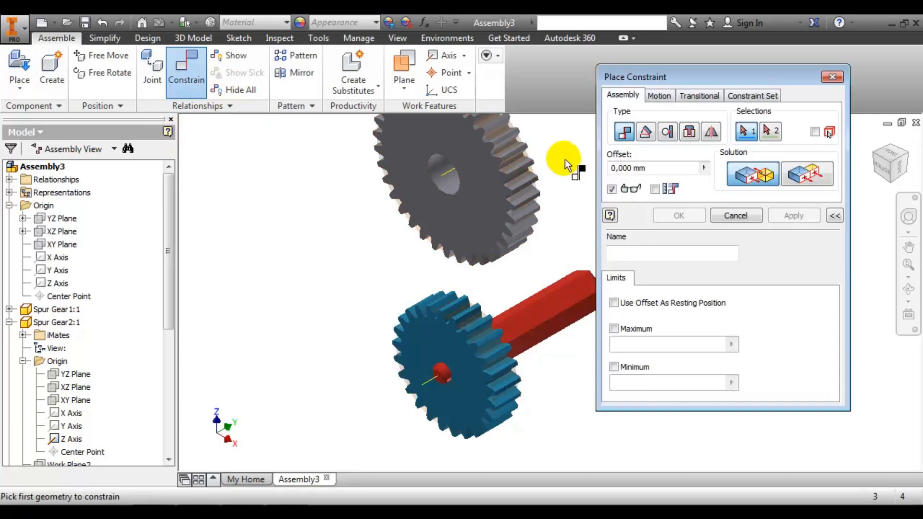
click(670, 137)
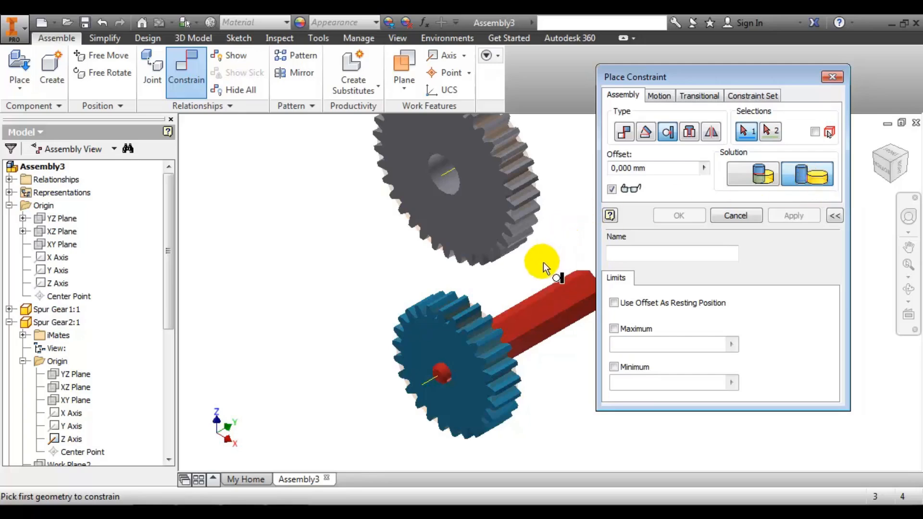
scroll(517, 247, up, 5)
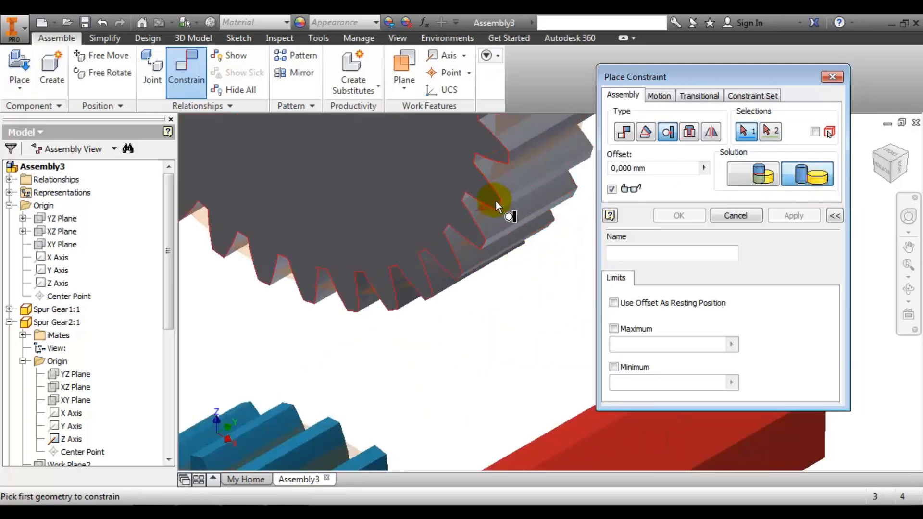
click(487, 211)
scroll(415, 275, down, 3)
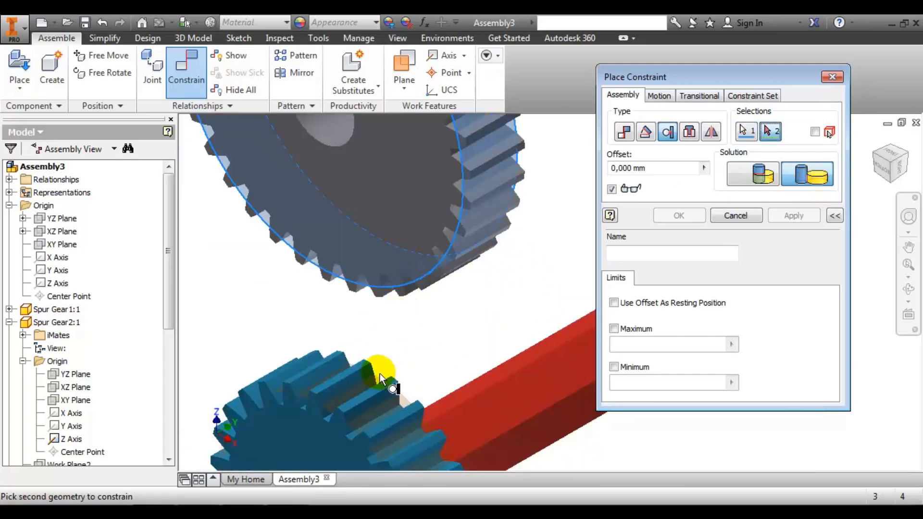
click(384, 404)
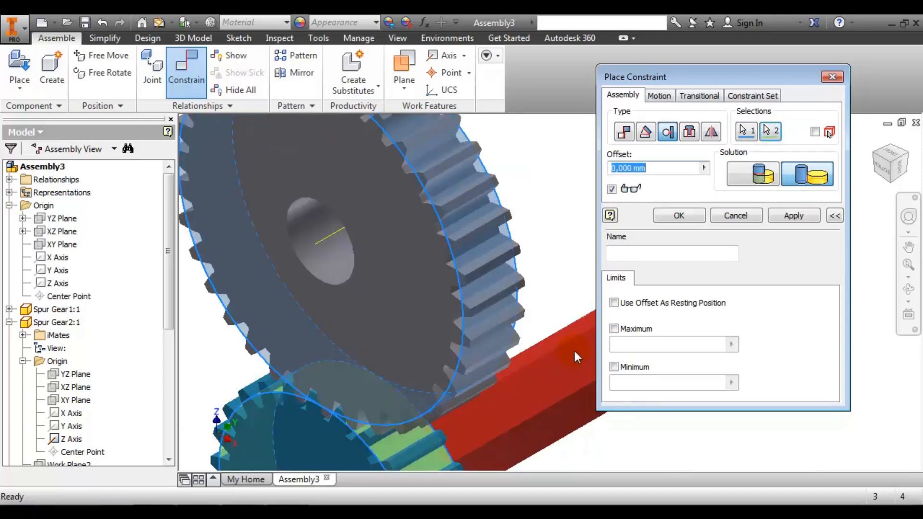
click(678, 216)
Step: Viewing the gears face-on, rotate the small and larger gears slightly so their teeth mesh
scroll(621, 241, down, 4)
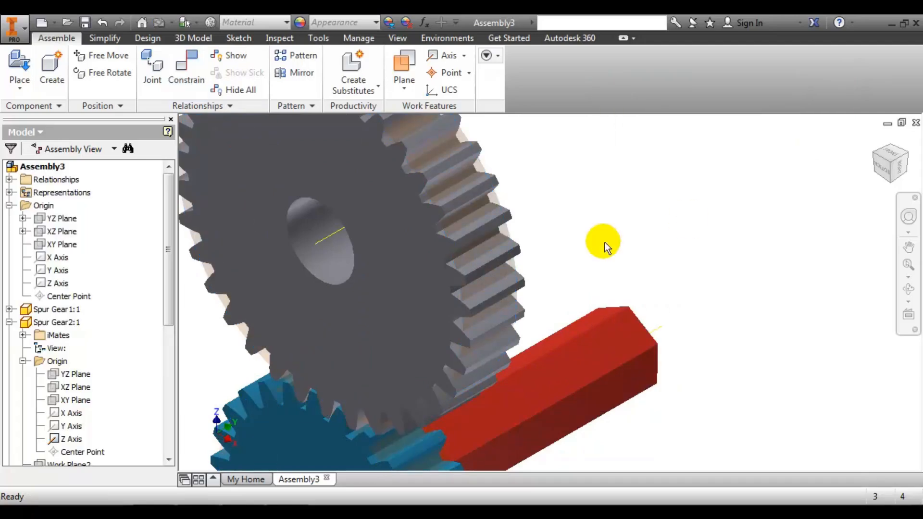
click(882, 175)
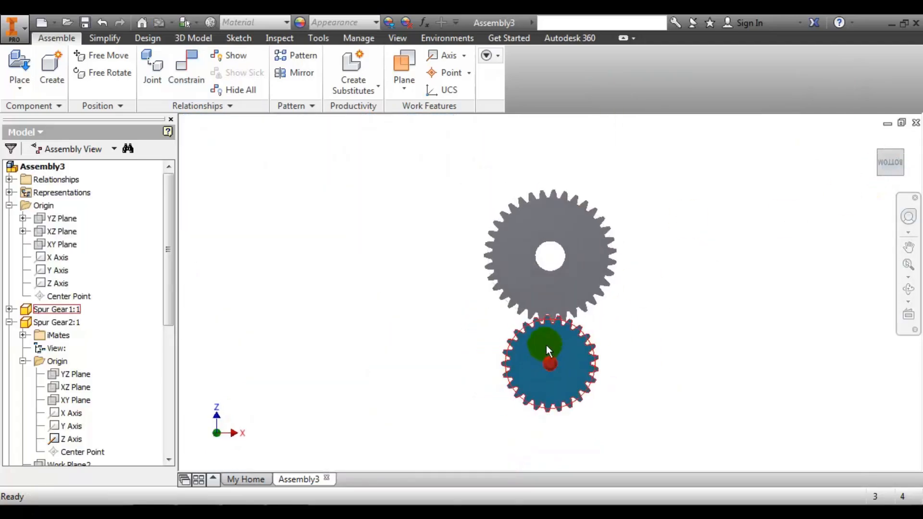
scroll(548, 332, up, 5)
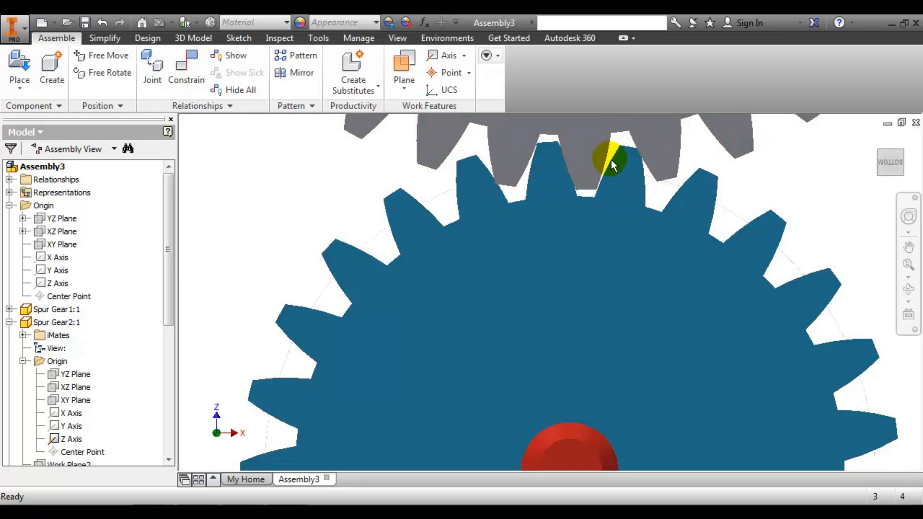
scroll(566, 165, up, 3)
scroll(514, 274, down, 4)
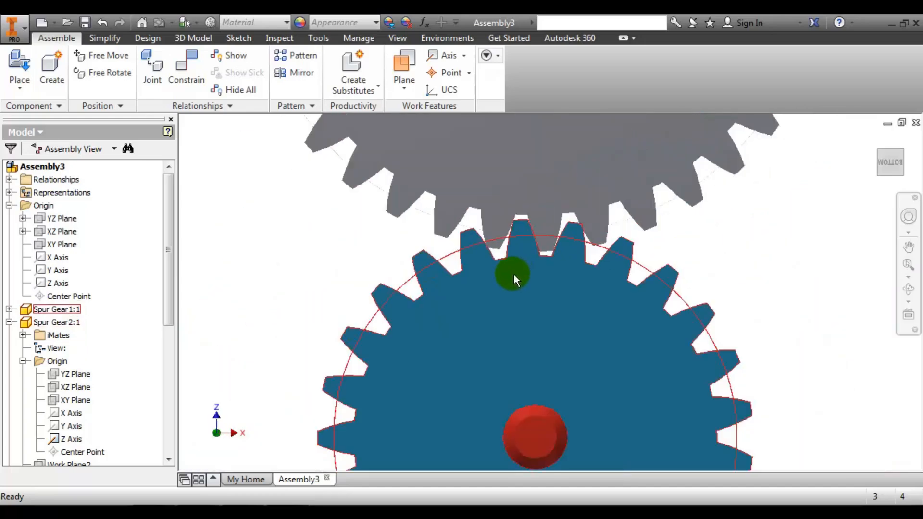
drag(567, 273, 554, 275)
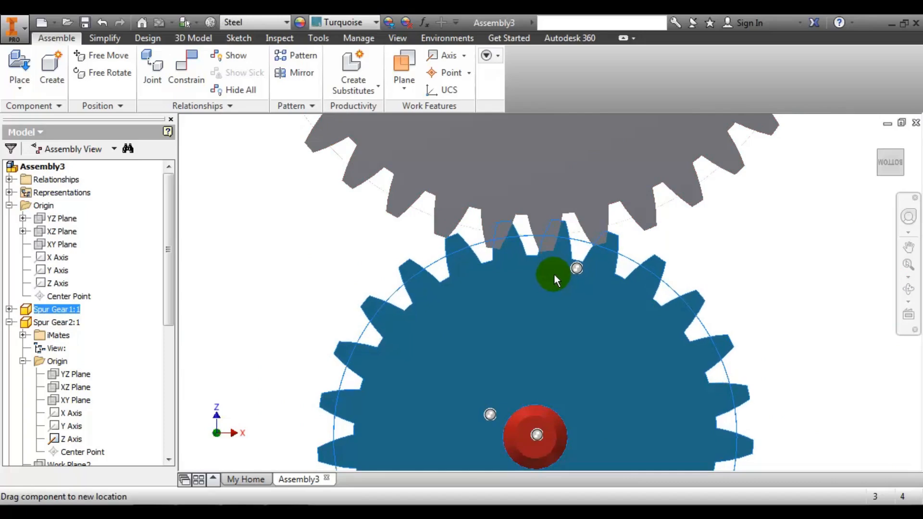
drag(607, 200, 595, 202)
Step: Fine-tune the small gear's rotation at the tooth contact and return the assembly to an isometric view
scroll(548, 218, up, 5)
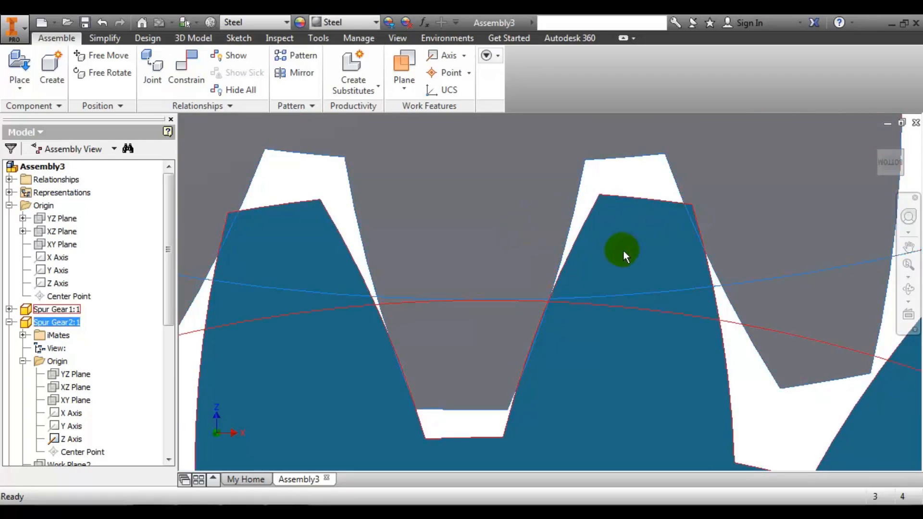
drag(619, 231, 618, 233)
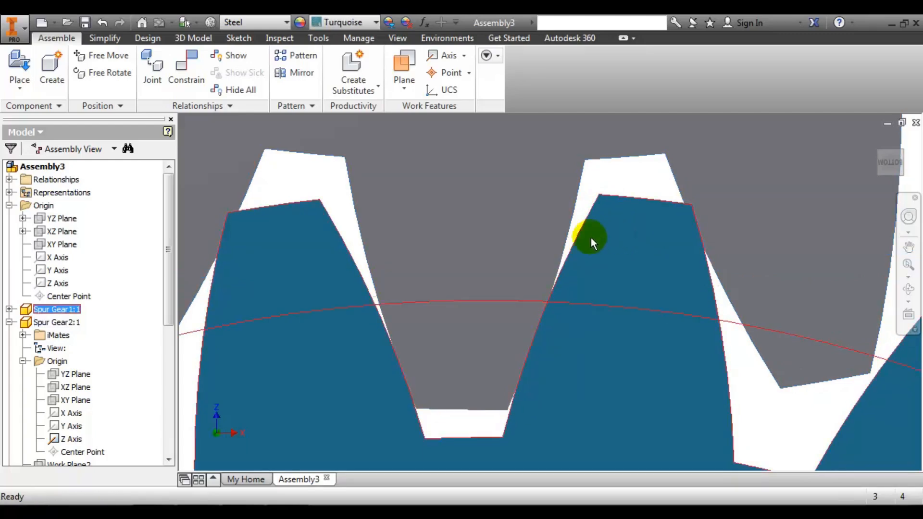
scroll(624, 231, down, 10)
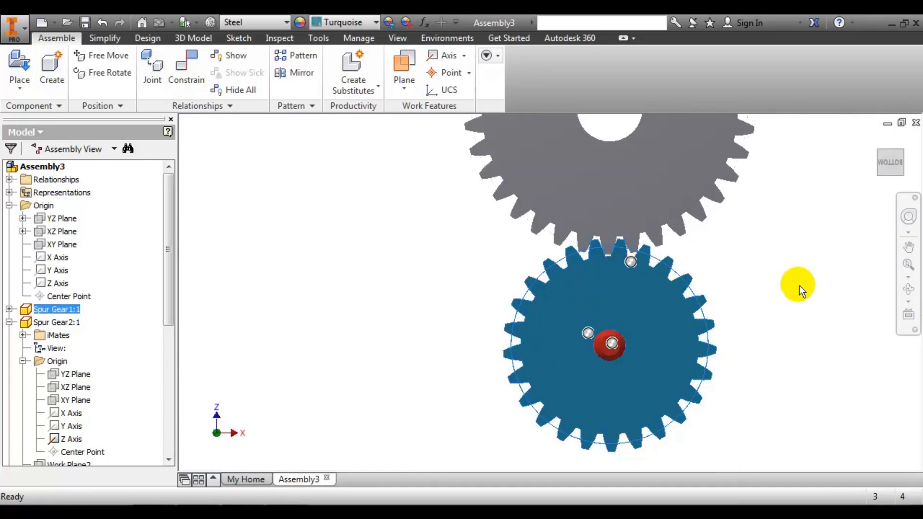
scroll(769, 282, down, 8)
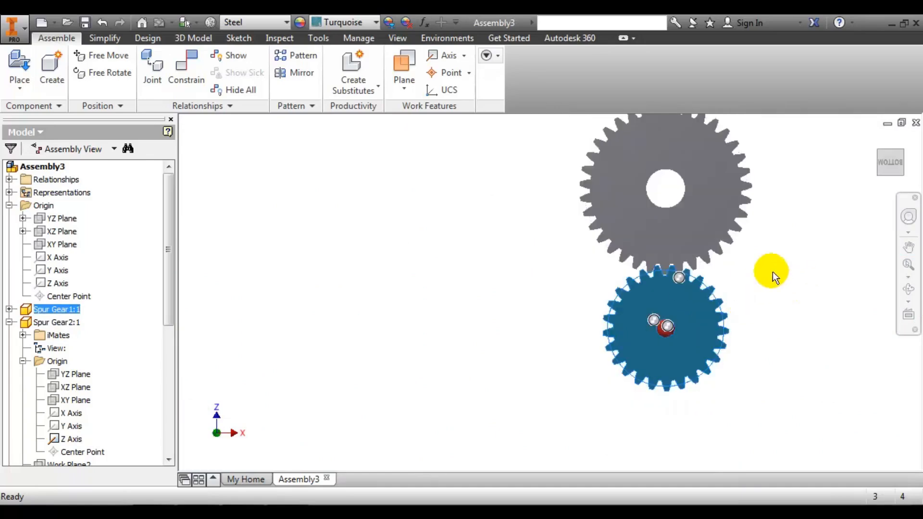
middle_drag(773, 274, 644, 293)
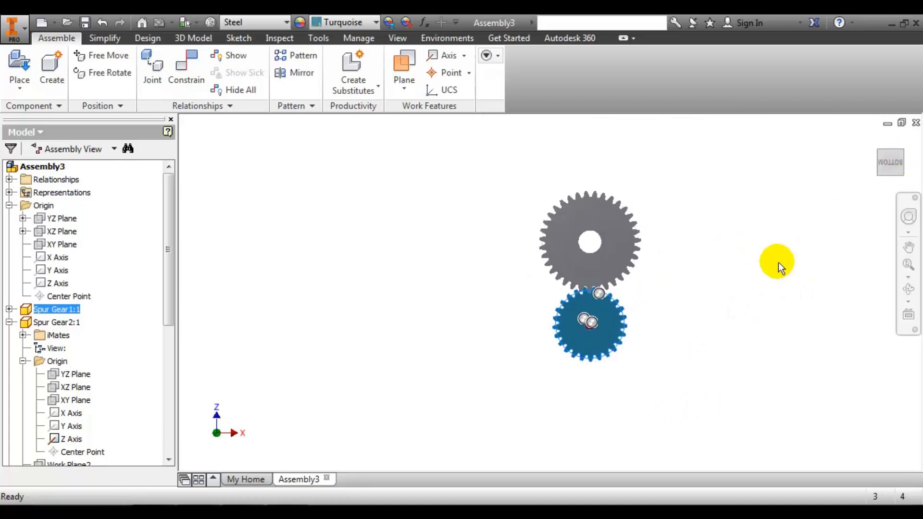
click(902, 152)
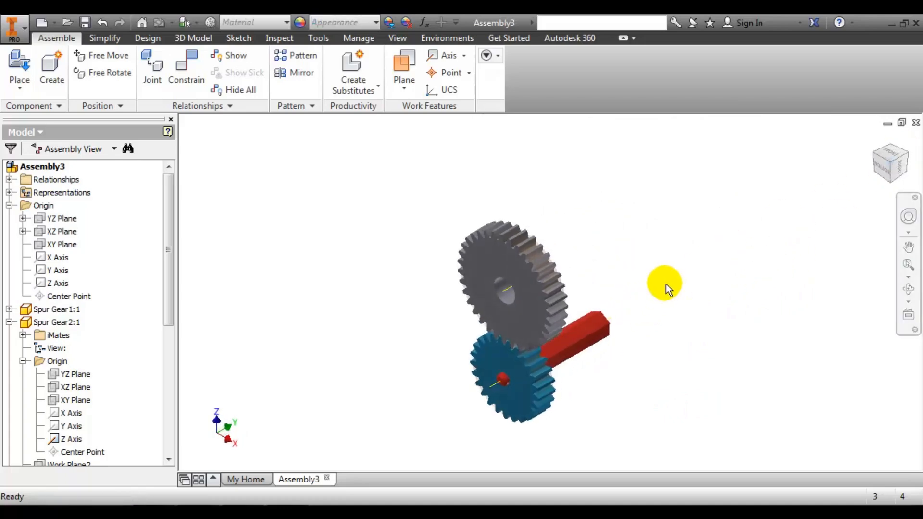
Step: Switch to the PDF drawing in Foxit Reader and review the gear data and the rotation constraint instructions
click(216, 511)
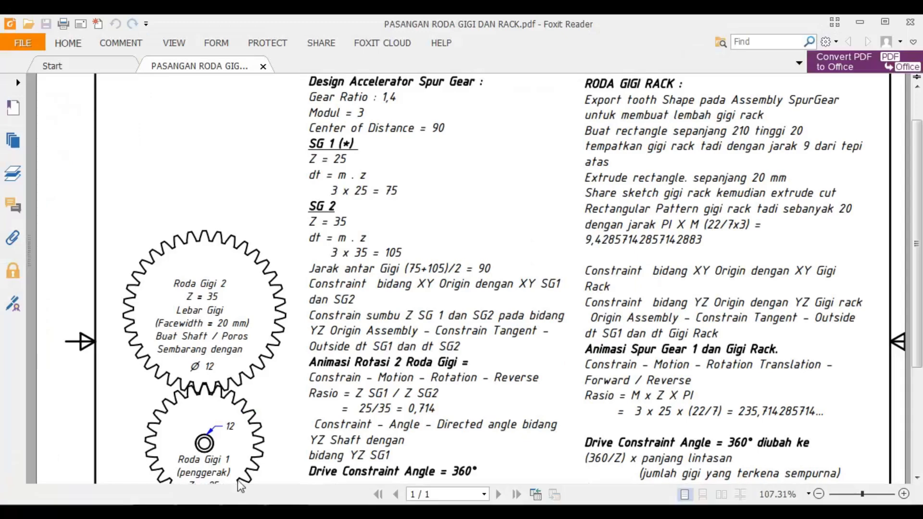
scroll(417, 195, up, 2)
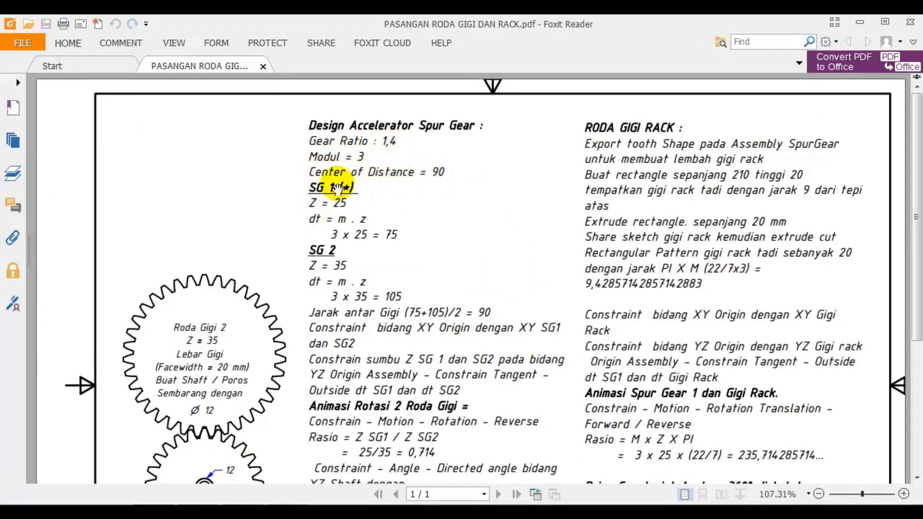
scroll(336, 185, down, 2)
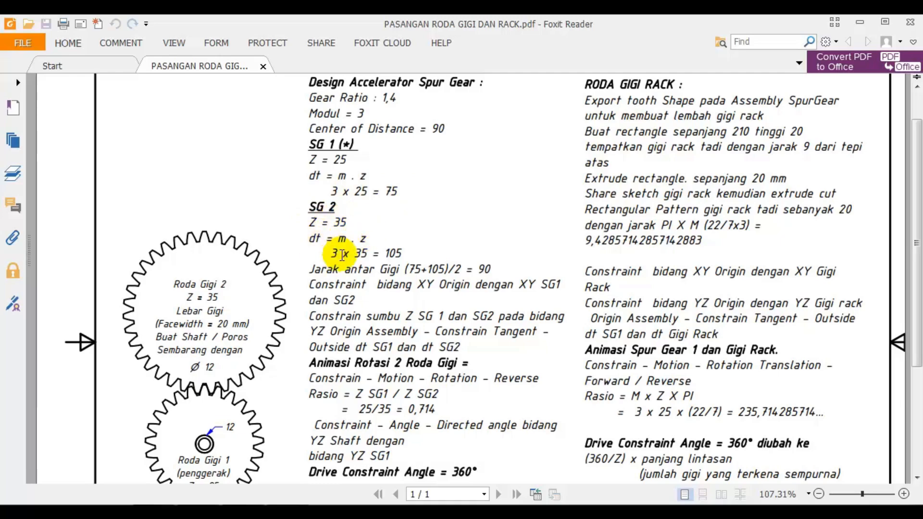
scroll(423, 239, down, 1)
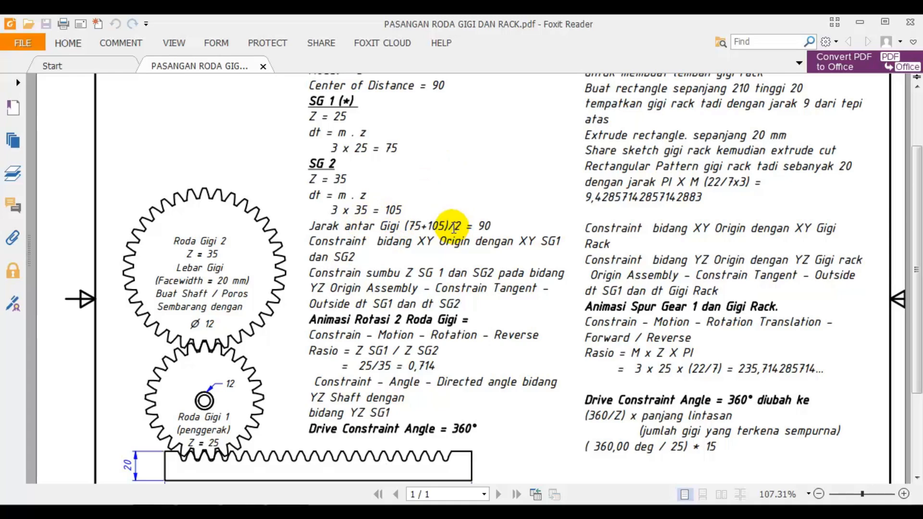
scroll(442, 209, down, 1)
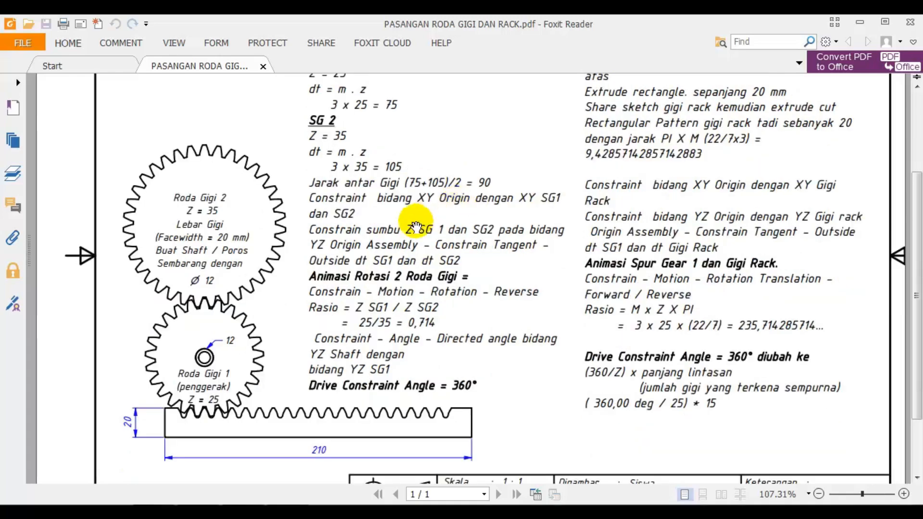
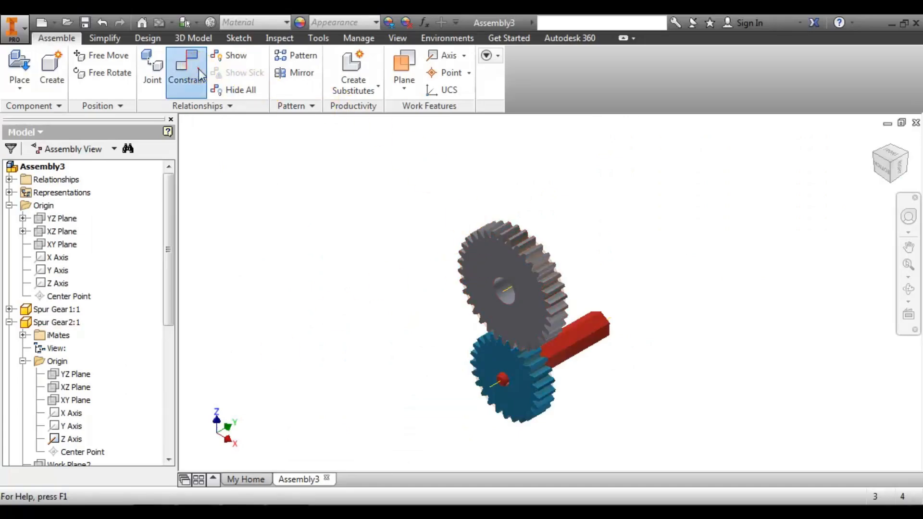
Step: Add a Motion constraint of type Rotation, ratio 0,714 and forward solution, from the small gear's face to the larger gear's face
click(195, 72)
click(663, 98)
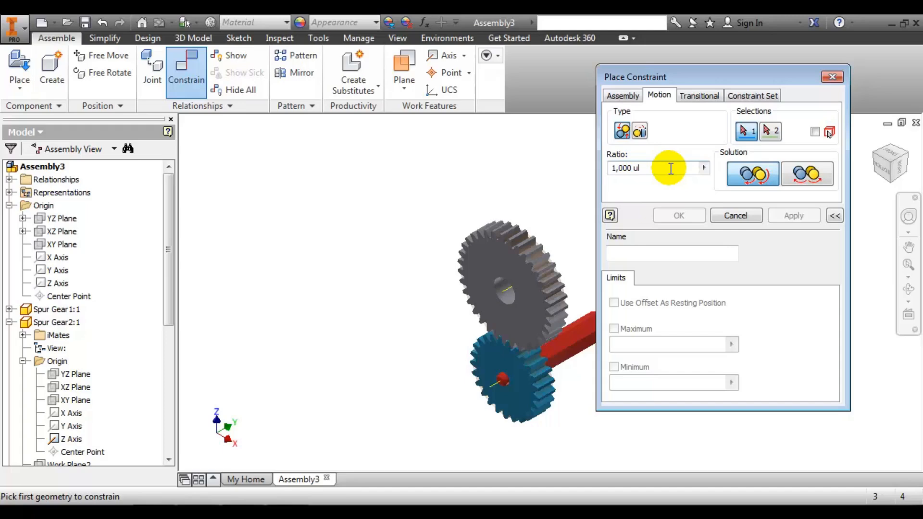
key(alt+Tab)
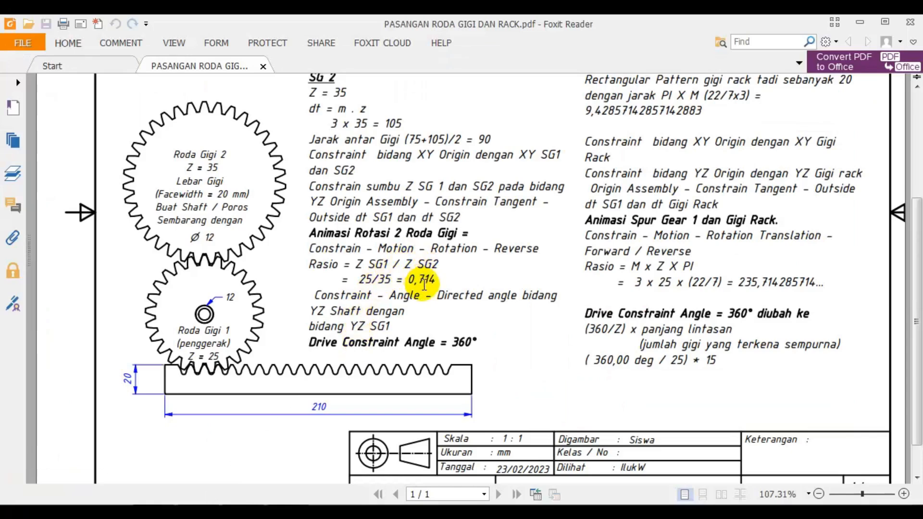
key(alt+Tab)
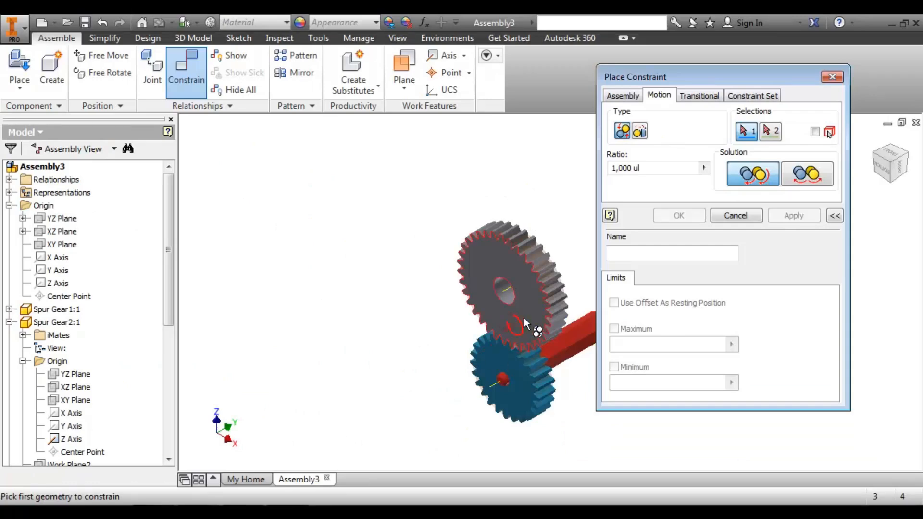
drag(677, 166, 603, 175)
text(0)
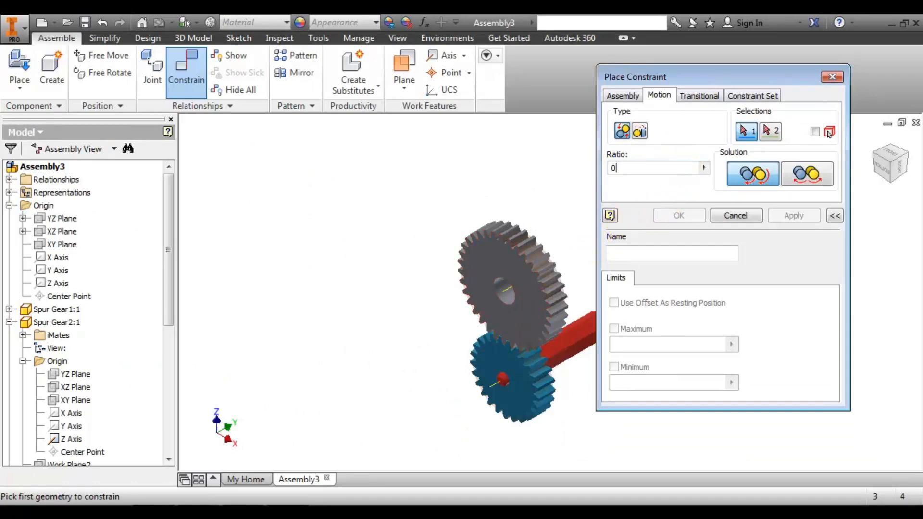
text(,174)
text(14)
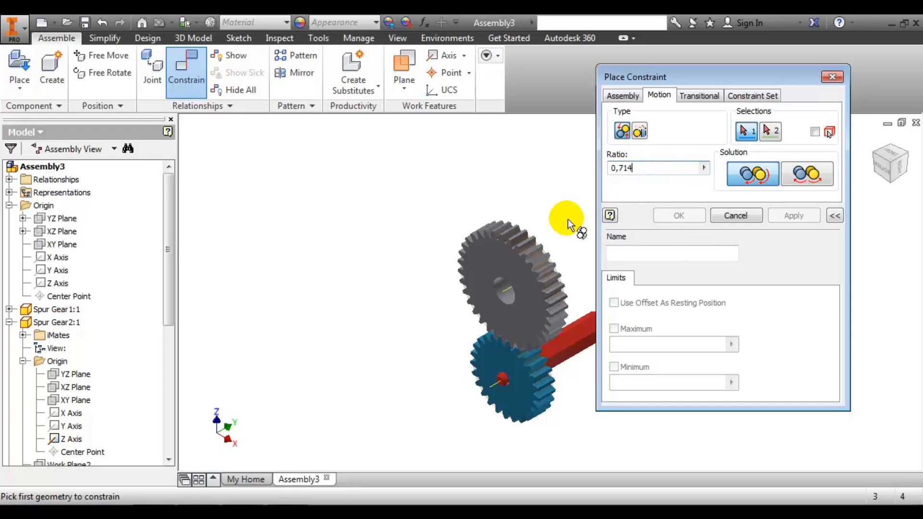
click(521, 389)
click(532, 317)
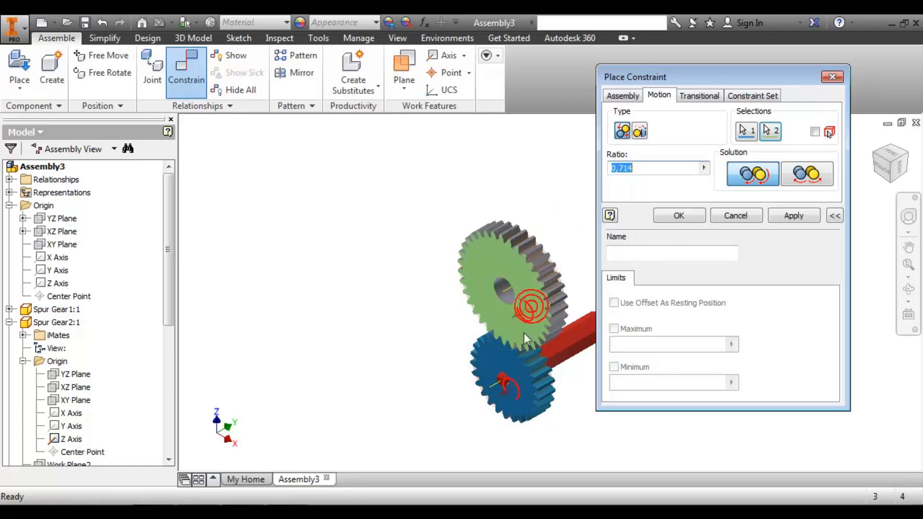
click(678, 215)
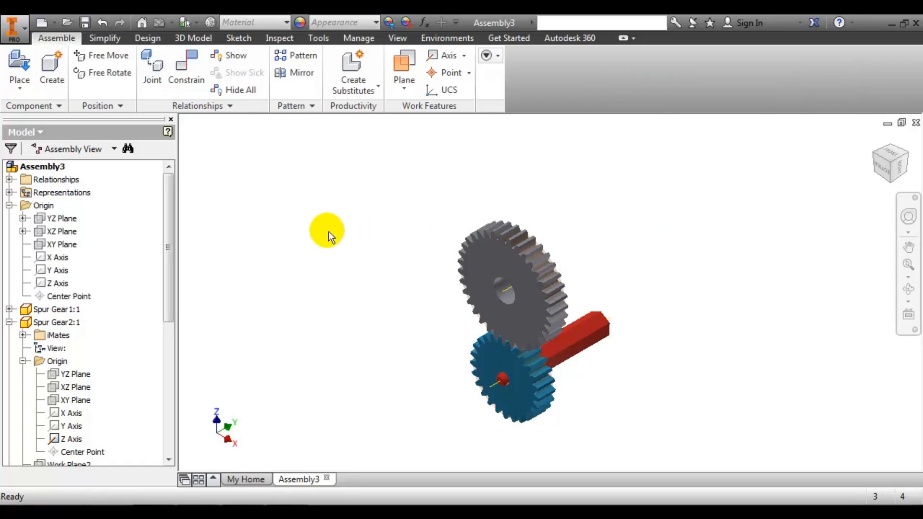
Step: Edit the gears' rotation constraint to use the reverse direction solution
drag(169, 260, 165, 402)
click(59, 451)
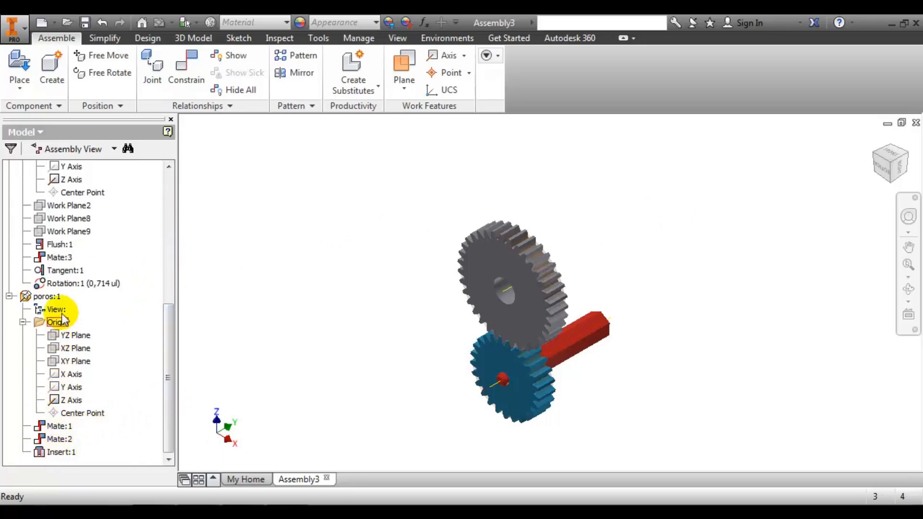
right_click(60, 283)
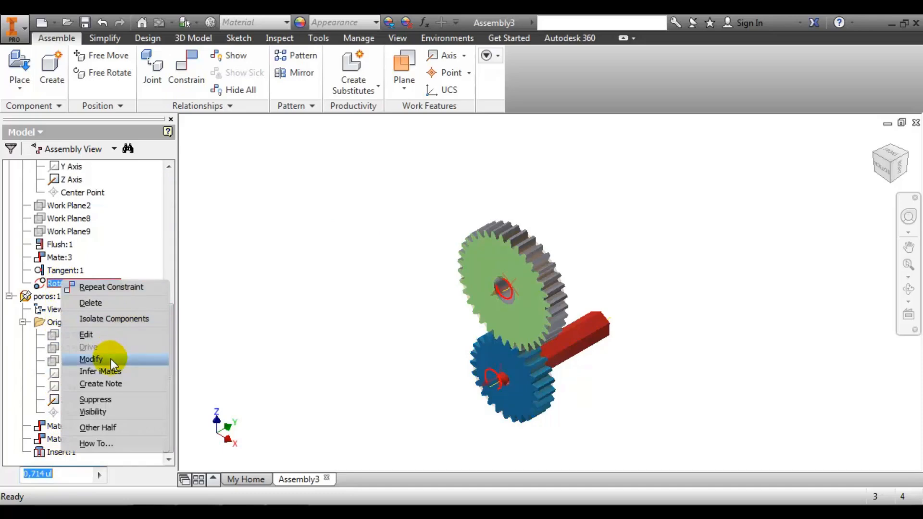
click(111, 357)
click(163, 408)
right_click(78, 285)
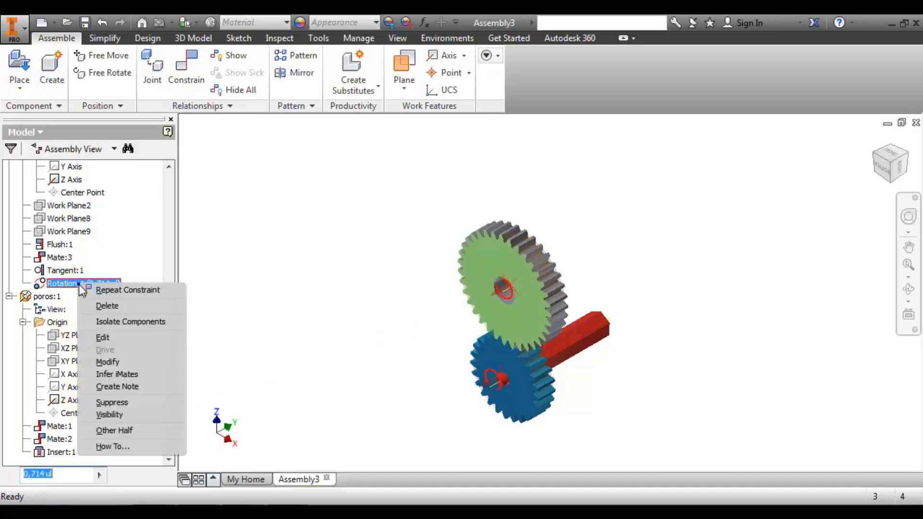
click(137, 337)
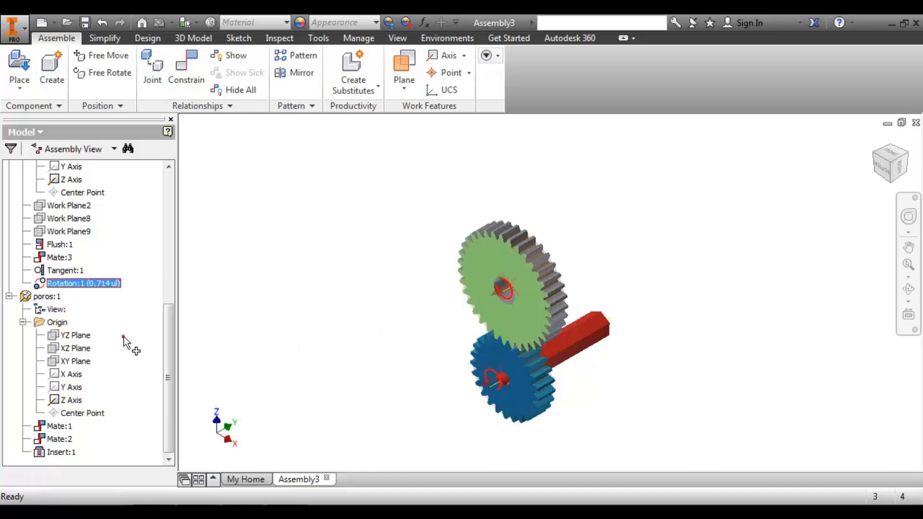
click(808, 174)
click(678, 216)
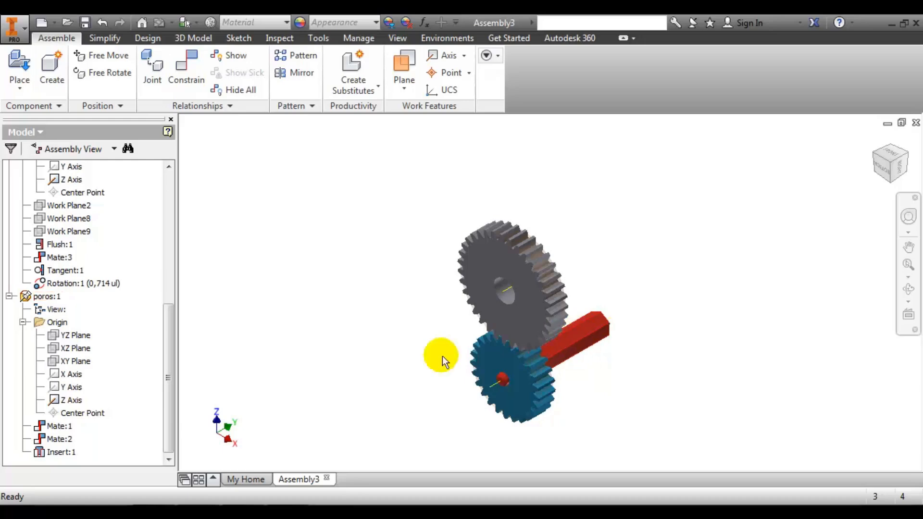
click(68, 336)
key(c)
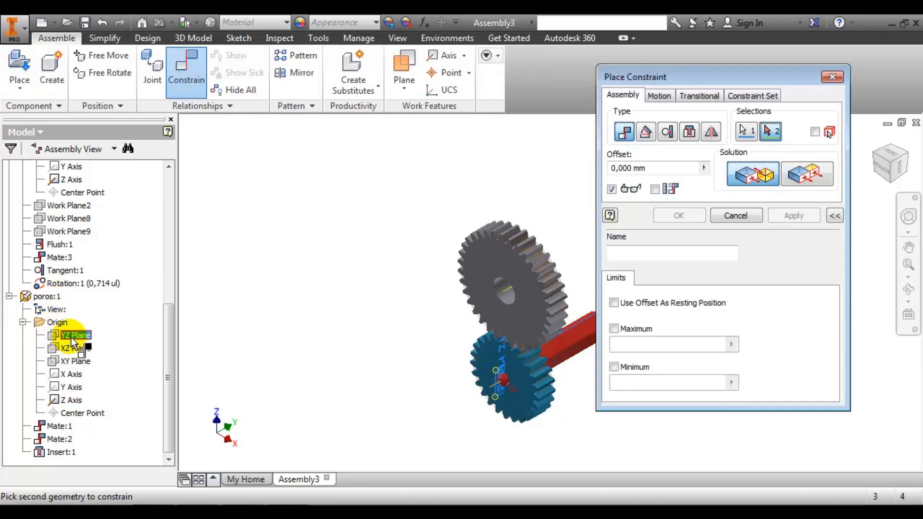
click(831, 77)
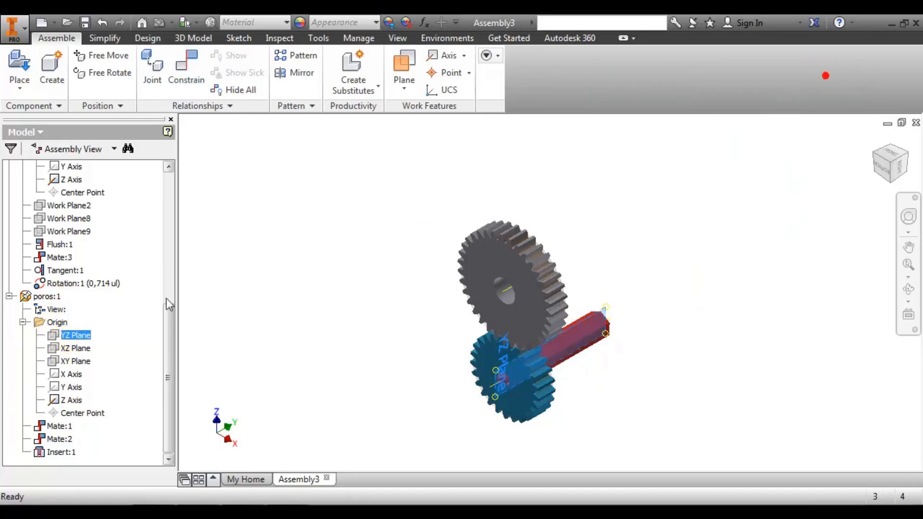
Step: Make the YZ origin plane of the shaft (poros:1) visible
right_click(87, 335)
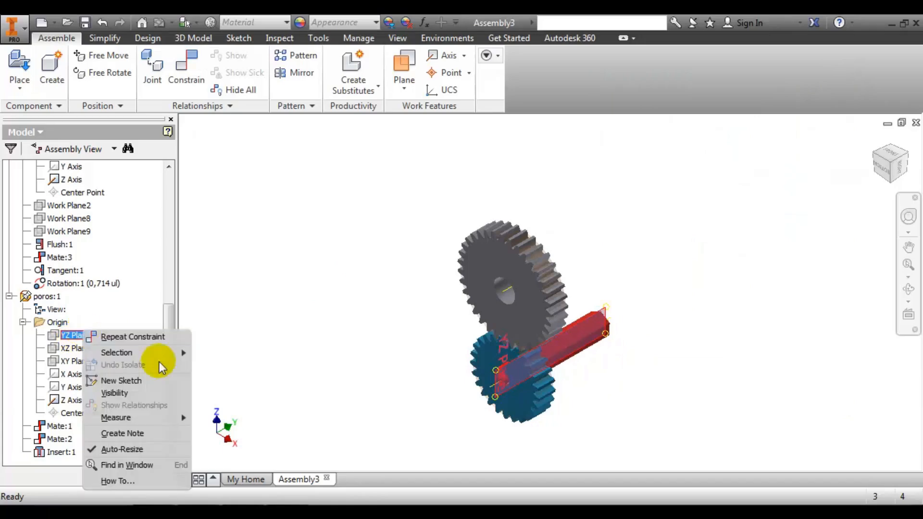
click(156, 391)
click(475, 371)
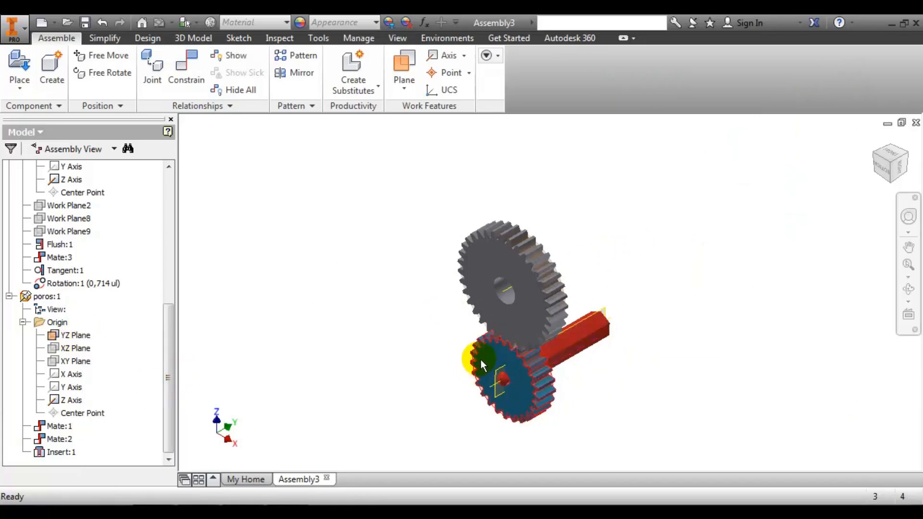
Step: Make the YZ origin plane of the small gear (Spur Gear1:1) visible
click(9, 296)
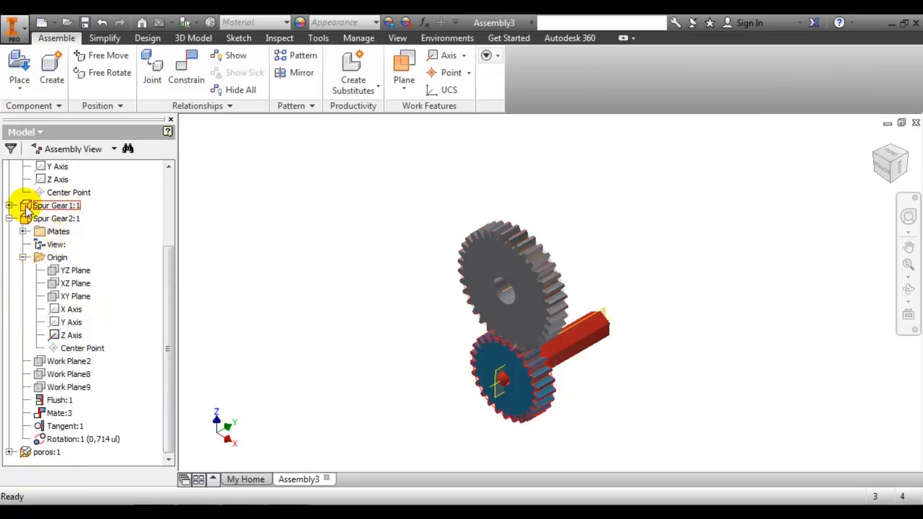
click(9, 218)
click(9, 309)
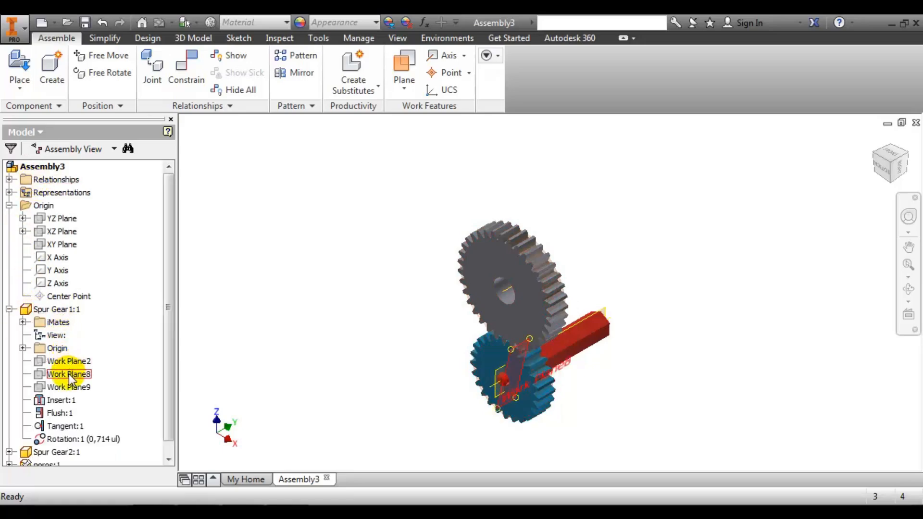
click(23, 348)
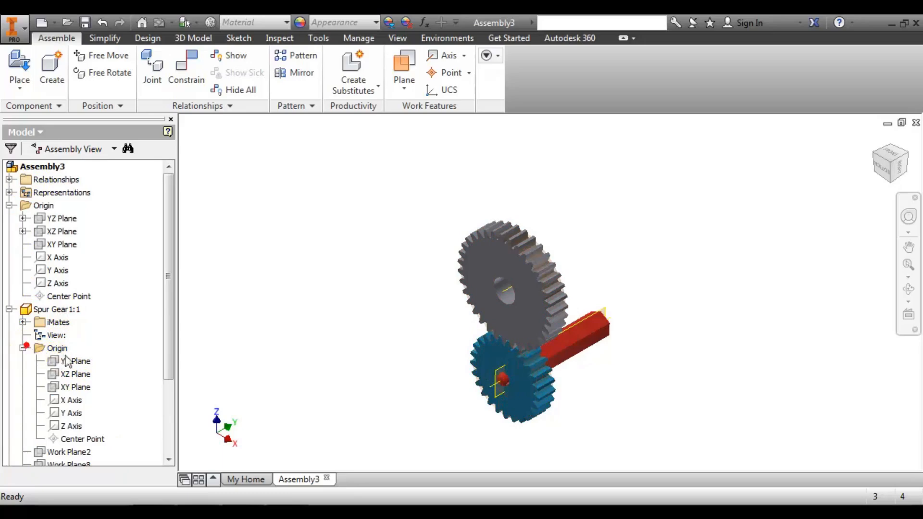
right_click(81, 363)
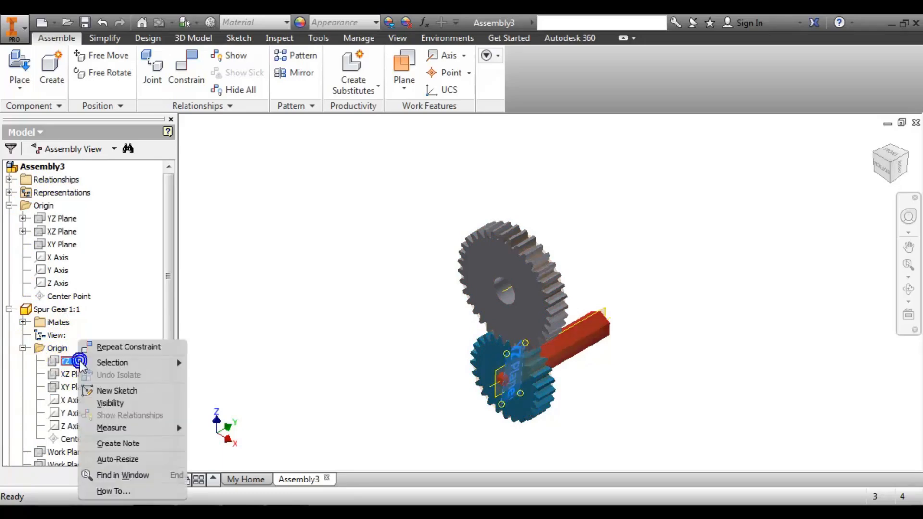
click(115, 407)
Step: Add a Directed Angle constraint of 0 deg between the shaft's YZ plane and the small gear's YZ plane
scroll(521, 408, down, 5)
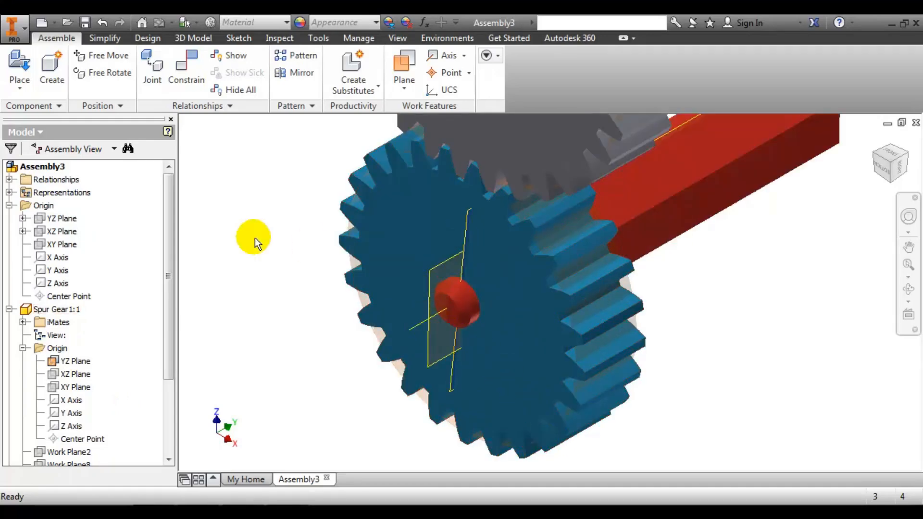
click(188, 72)
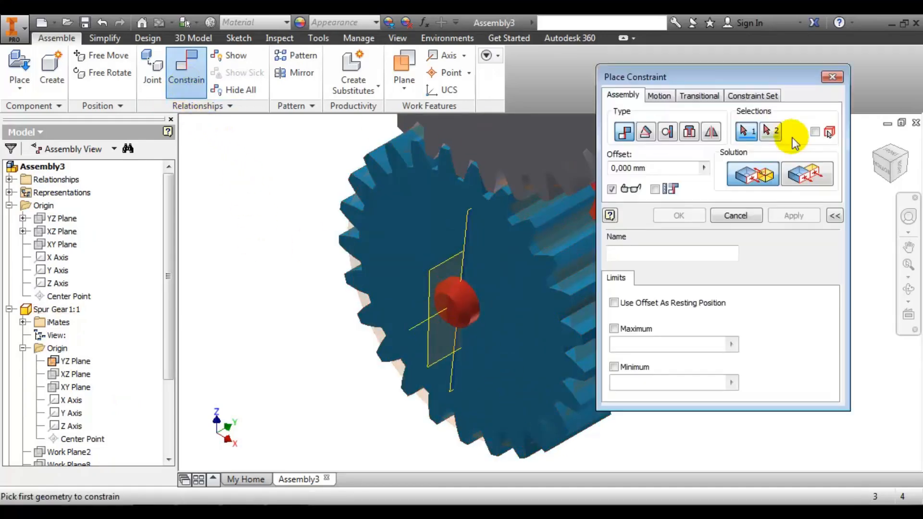
click(649, 133)
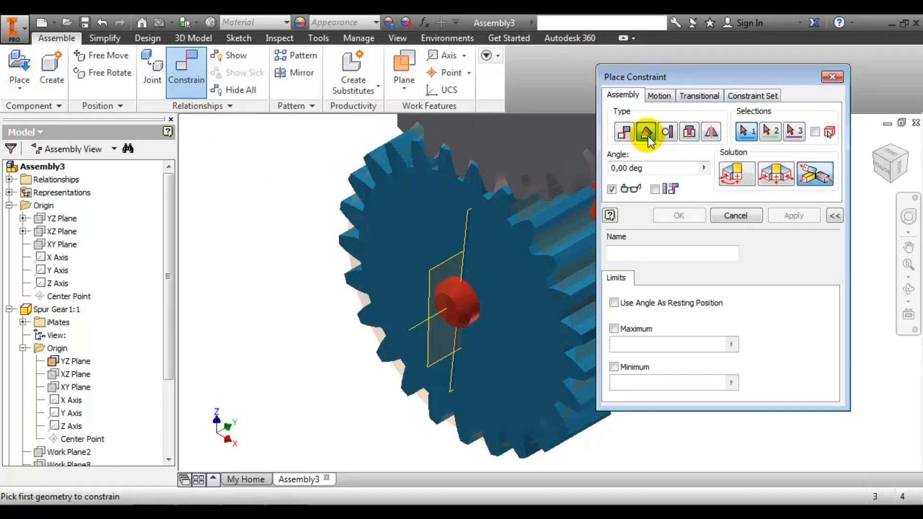
click(734, 174)
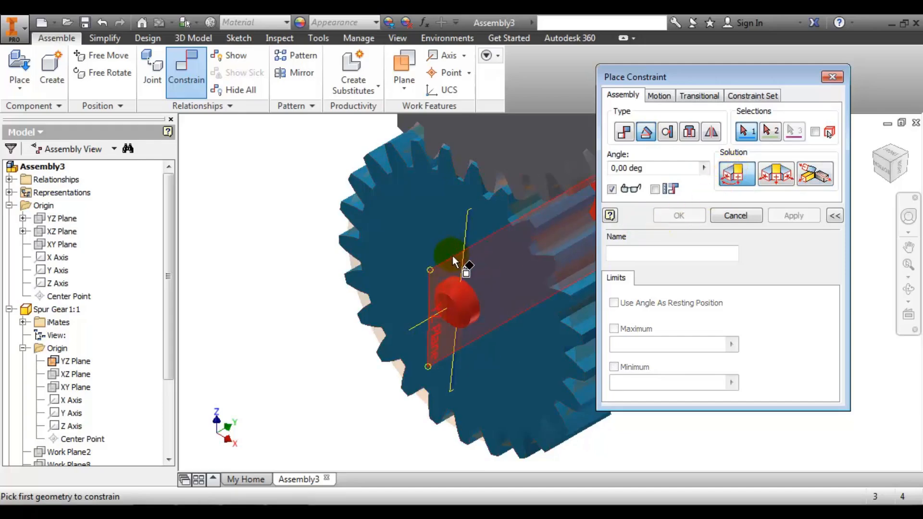
click(445, 261)
click(467, 217)
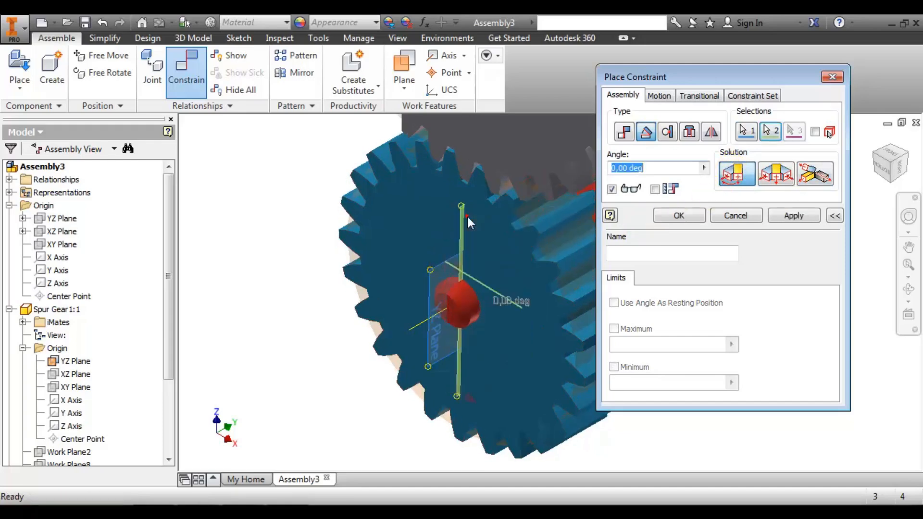
click(690, 216)
Step: Rename the small gear's angle constraint as munyer
scroll(169, 276, down, 3)
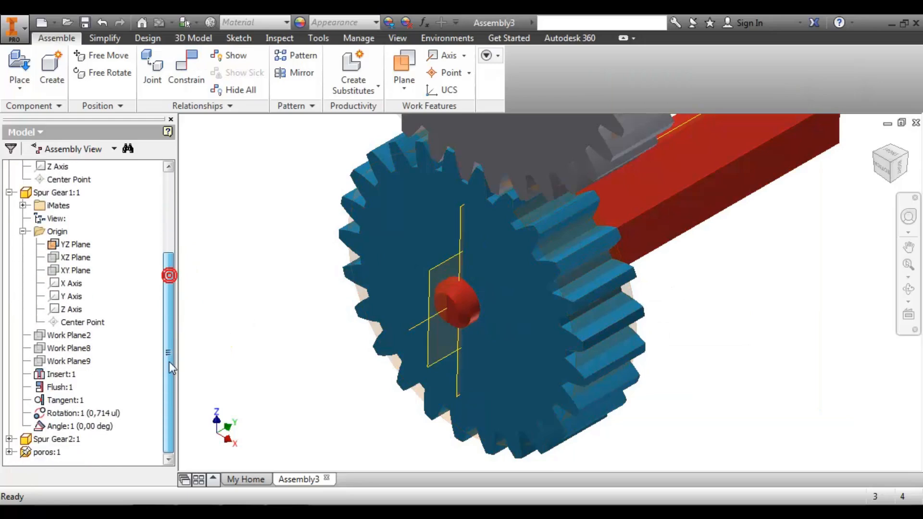
click(86, 428)
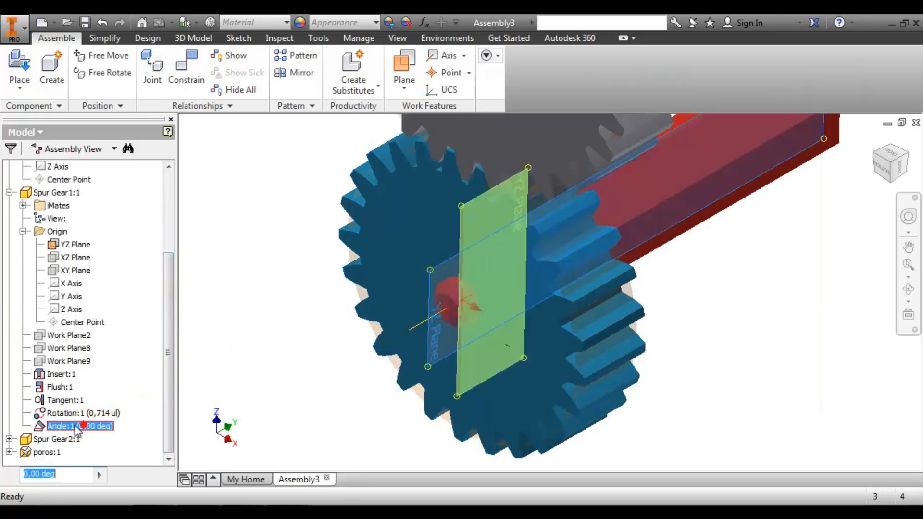
click(79, 426)
text(munyer)
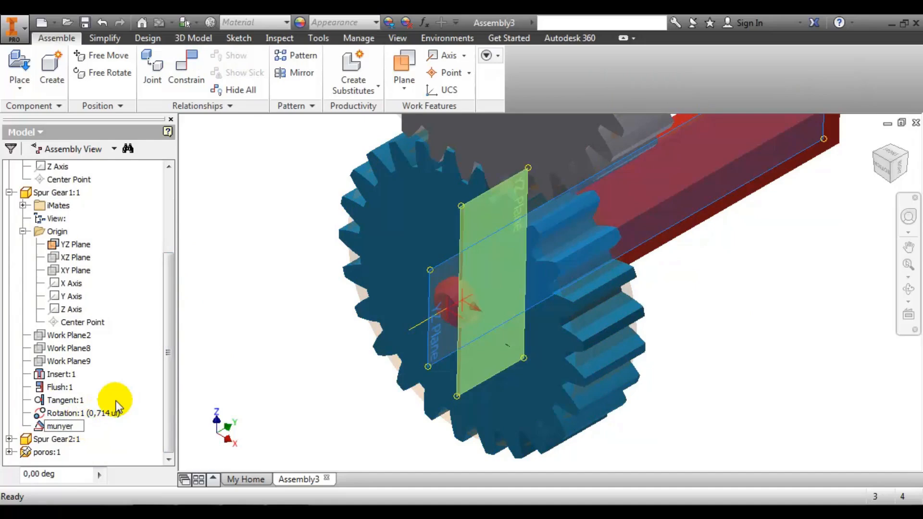
key(Return)
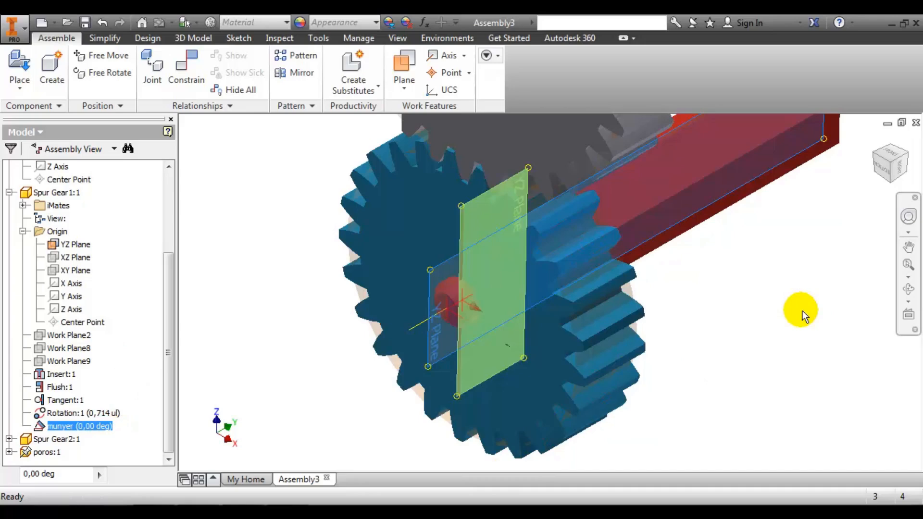
click(798, 309)
Step: Viewing the gears face-on, drive the munyer constraint forward from 0 to 360 deg
click(883, 169)
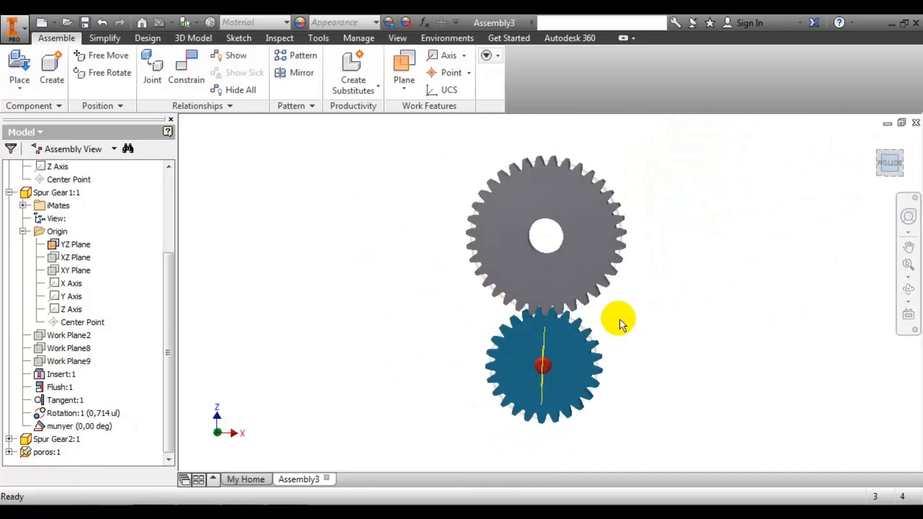
right_click(88, 425)
click(126, 396)
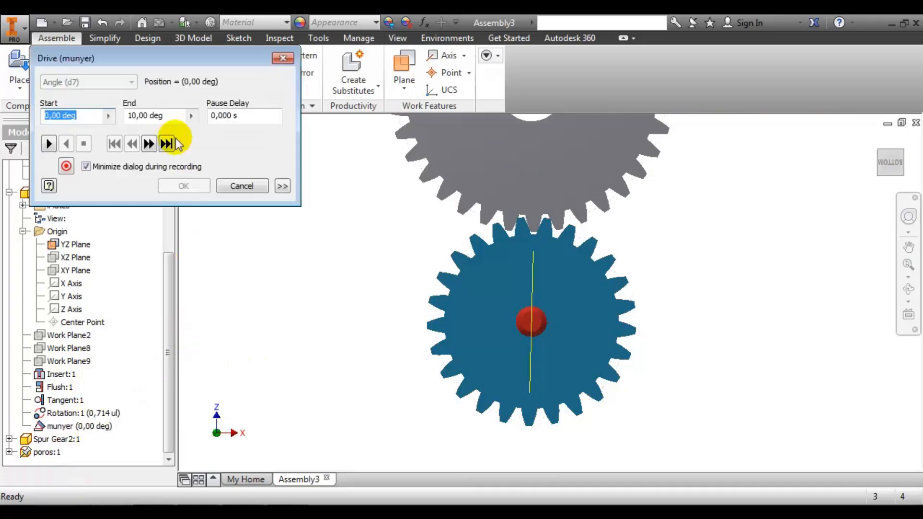
click(168, 116)
text(360)
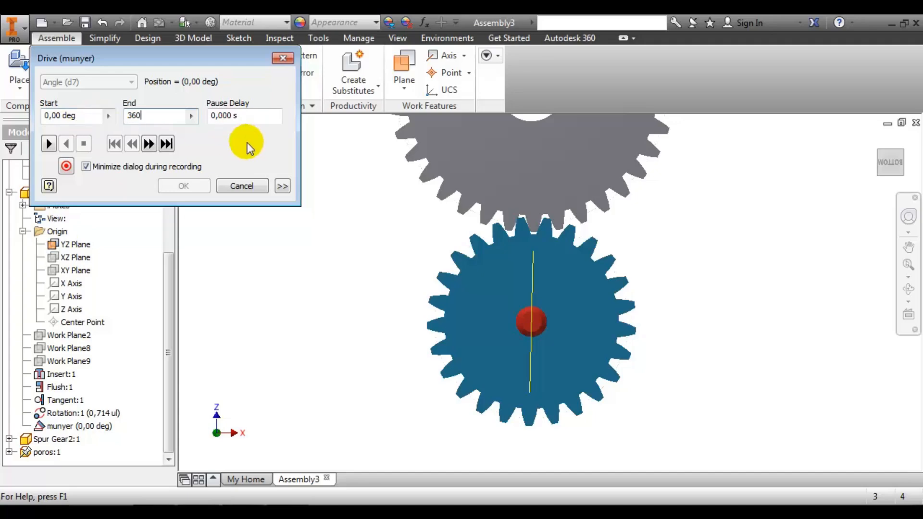
click(48, 143)
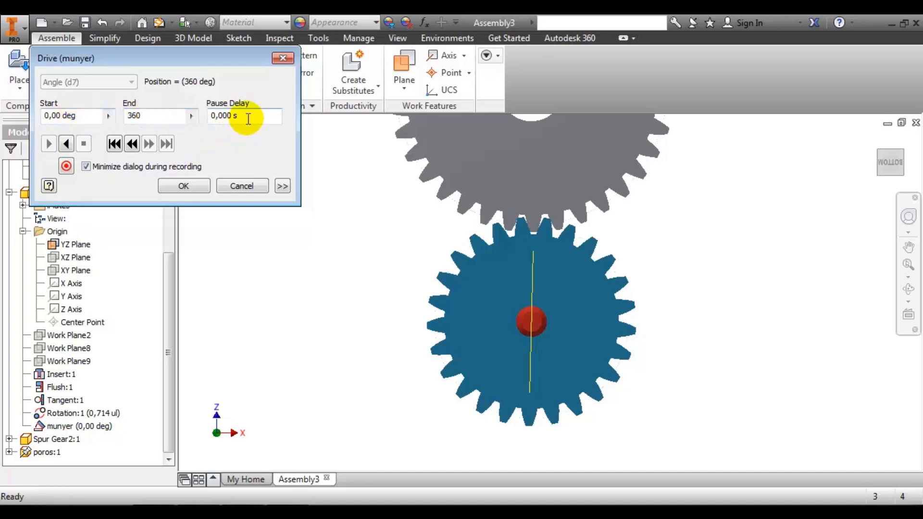
Step: Set the drive's pause delay to 0,01 s and play the gear rotation in reverse
drag(221, 116, 251, 116)
text(1)
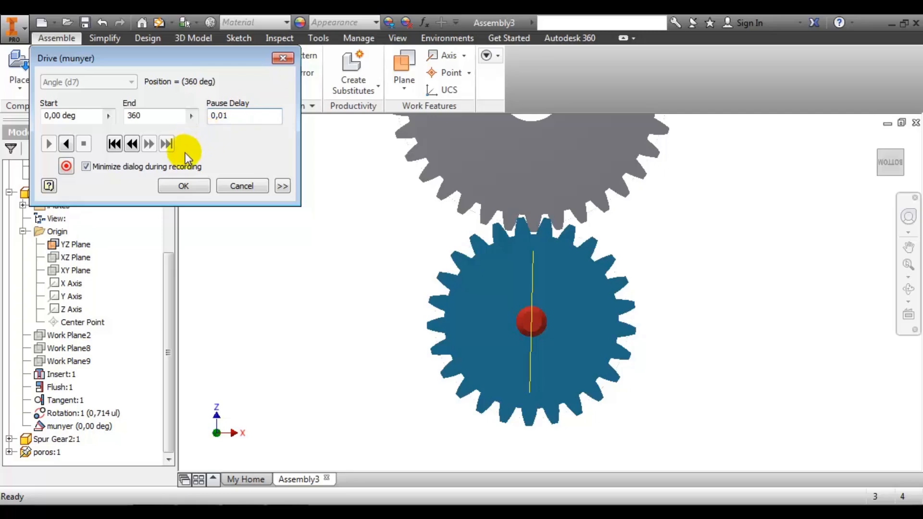
click(65, 144)
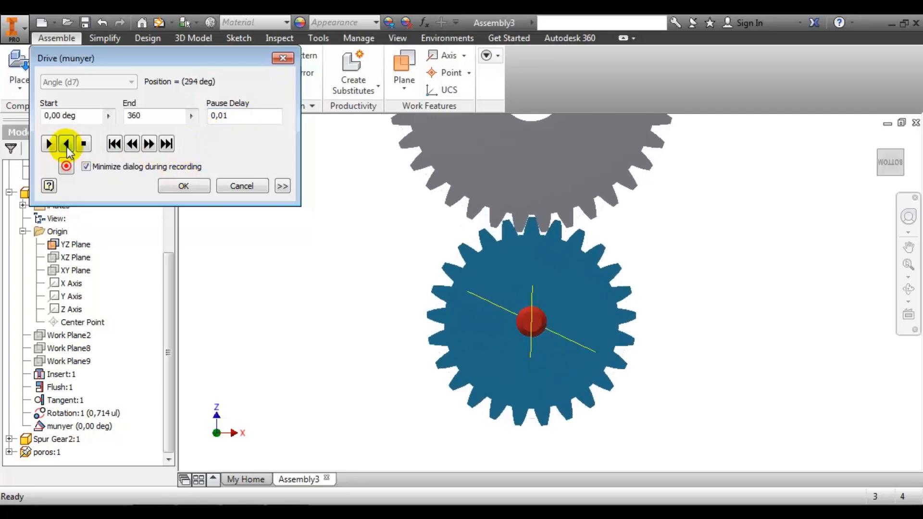
Step: Stop the reverse playback, set the drive's pause delay to 0,91 s, and briefly play the gear rotation forward
click(83, 145)
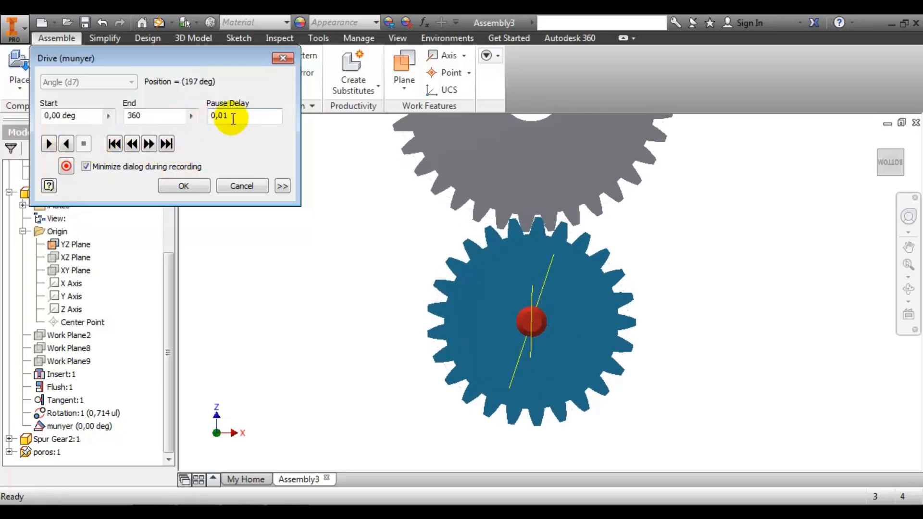
text(1)
click(50, 144)
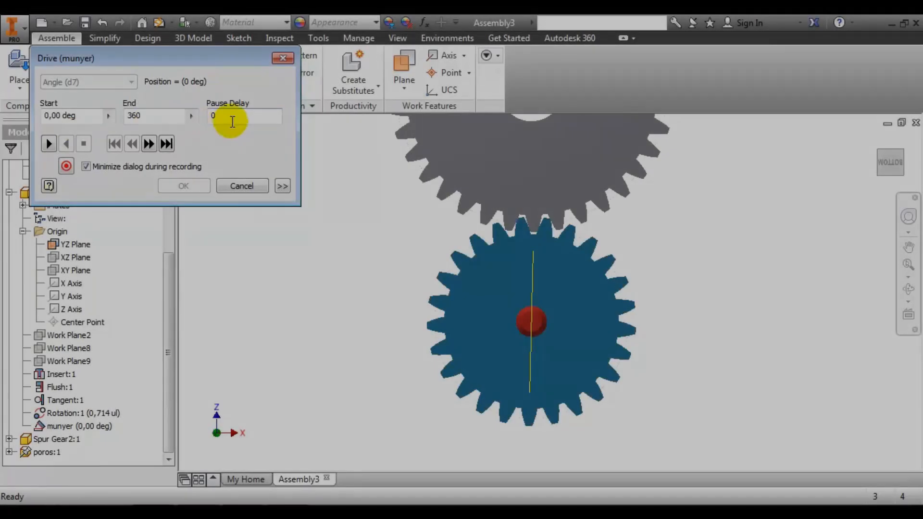
click(237, 117)
text(,)
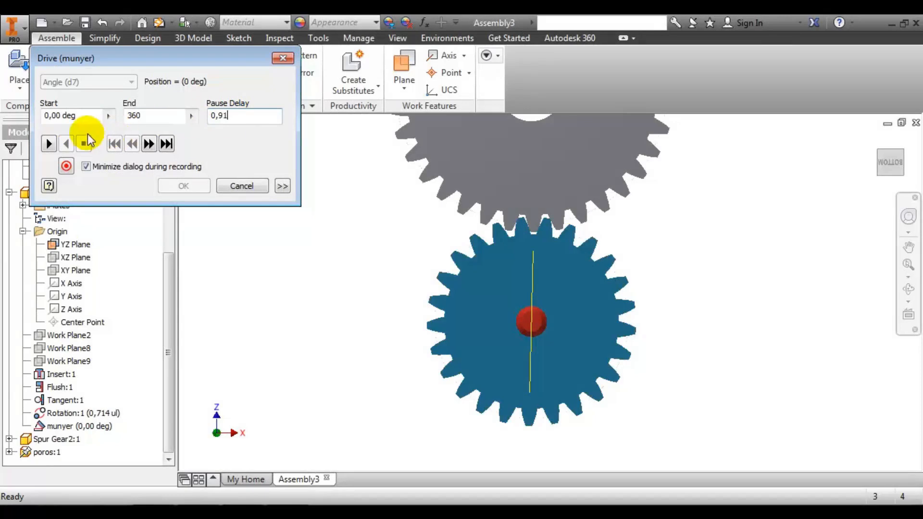
click(49, 143)
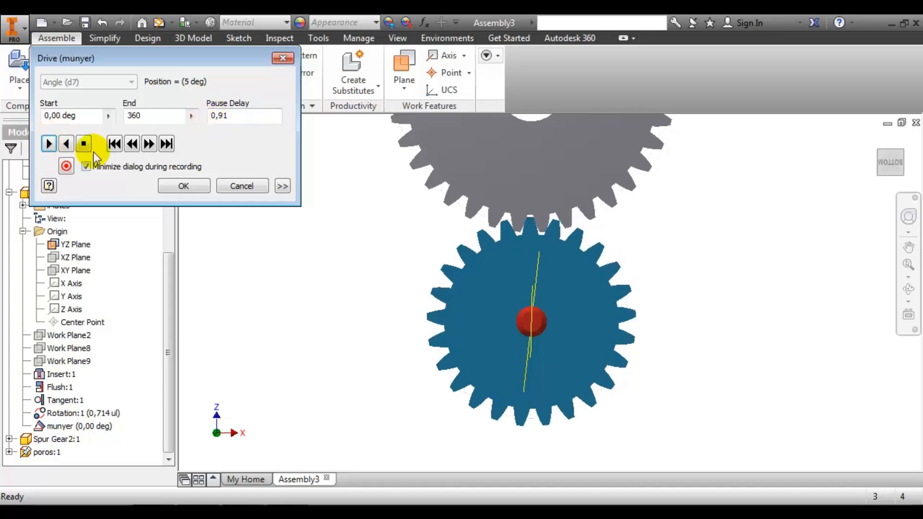
click(82, 143)
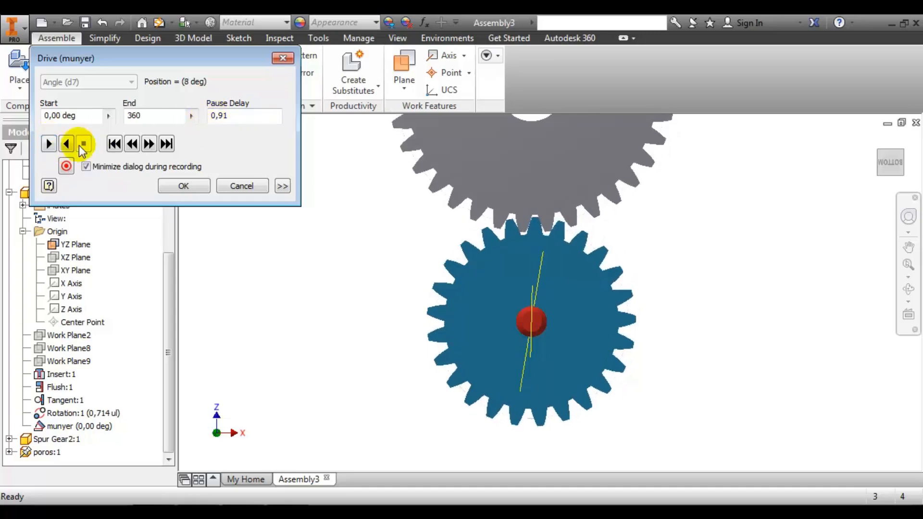
Step: Set the drive's pause delay to 0,01 s, play the gear rotation forward and stop it partway
drag(219, 116, 243, 119)
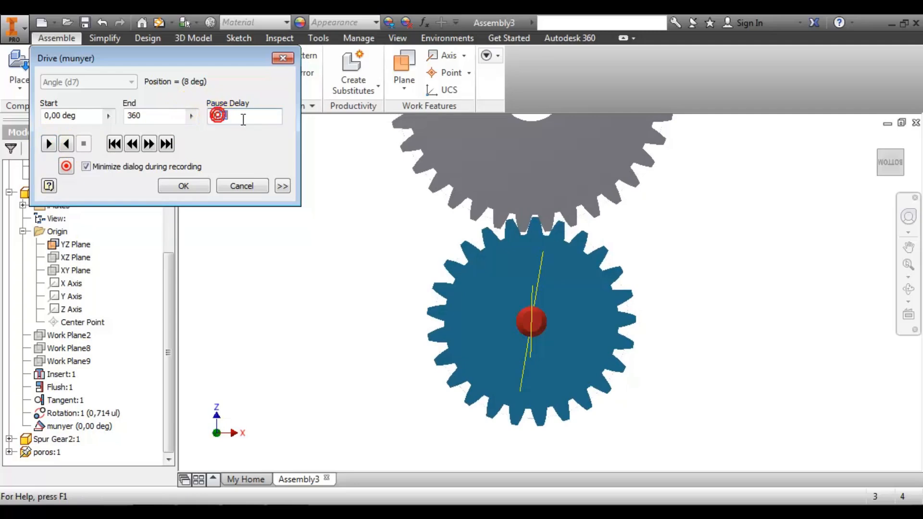
text(01)
click(49, 143)
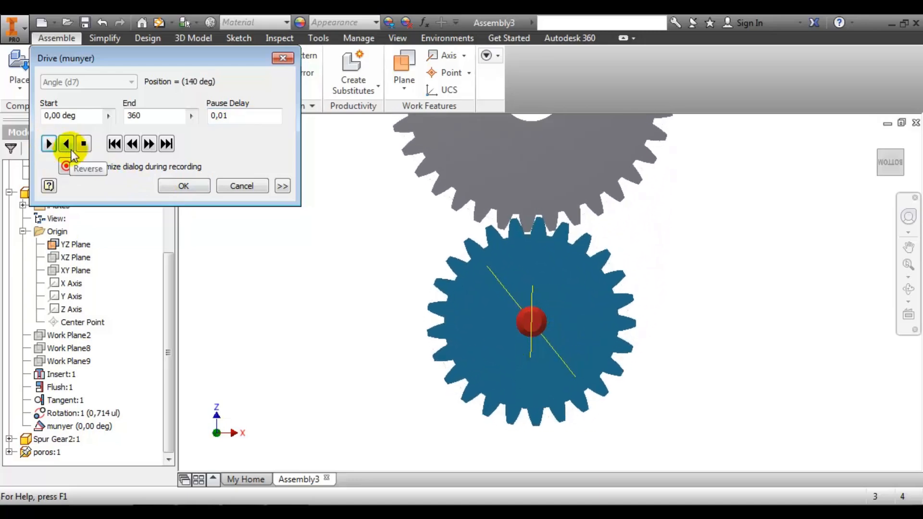
click(83, 143)
Step: Set the drive's pause delay to 0,05 s and play the remaining gear rotation forward to 360 deg
click(232, 117)
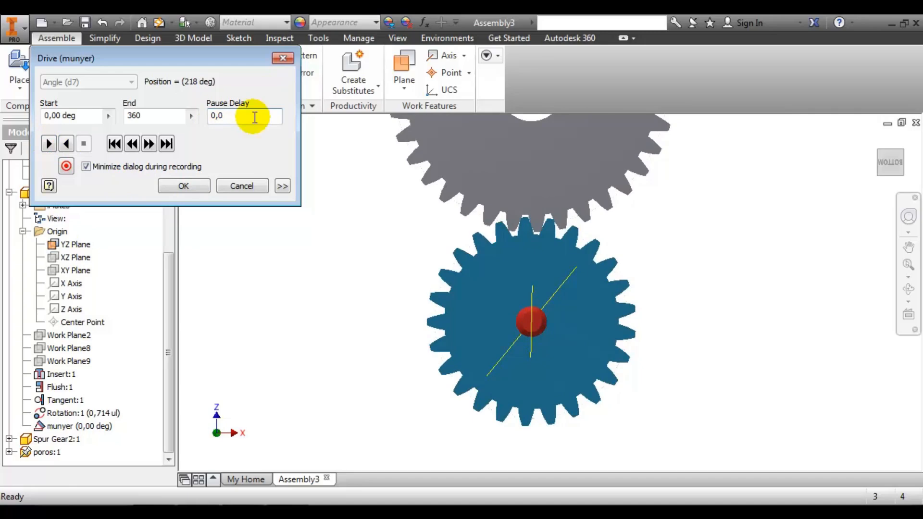
text(5)
click(49, 143)
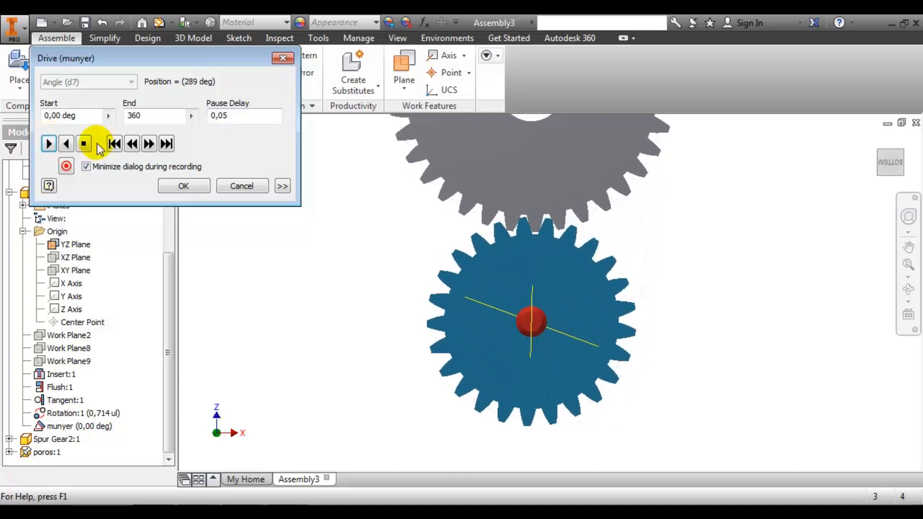
Step: Set the drive's pause delay to 0 and accept the munyer drive settings
double_click(243, 115)
text(1)
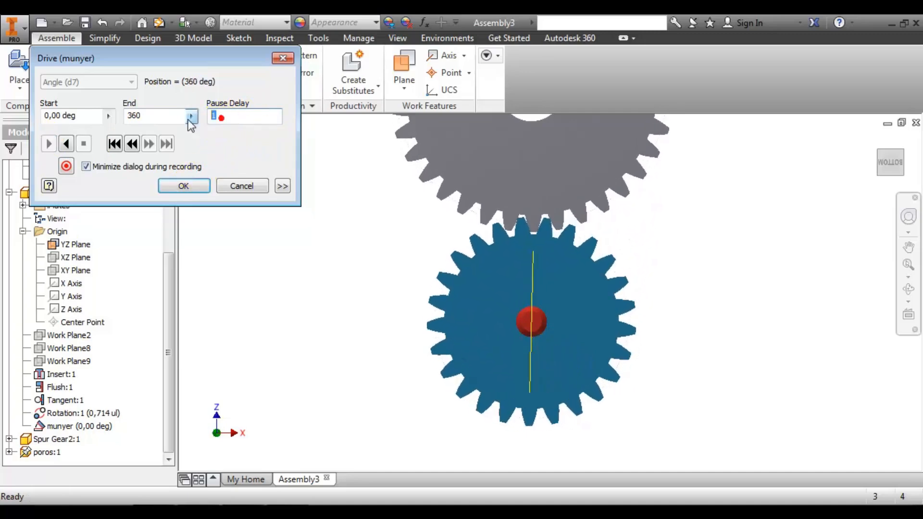
text(0)
click(193, 184)
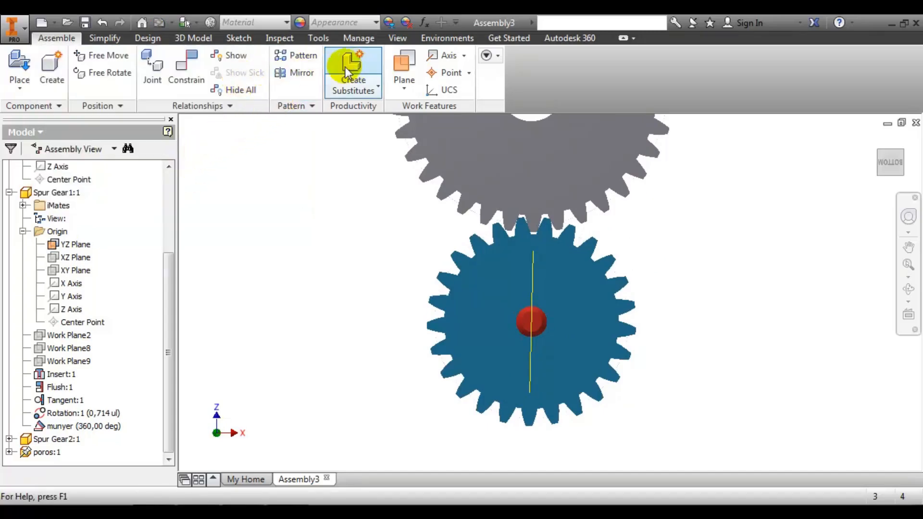
Step: Reopen the drive settings of the munyer constraint, examine the expanded increment and repetition options, and close them unchanged
double_click(107, 427)
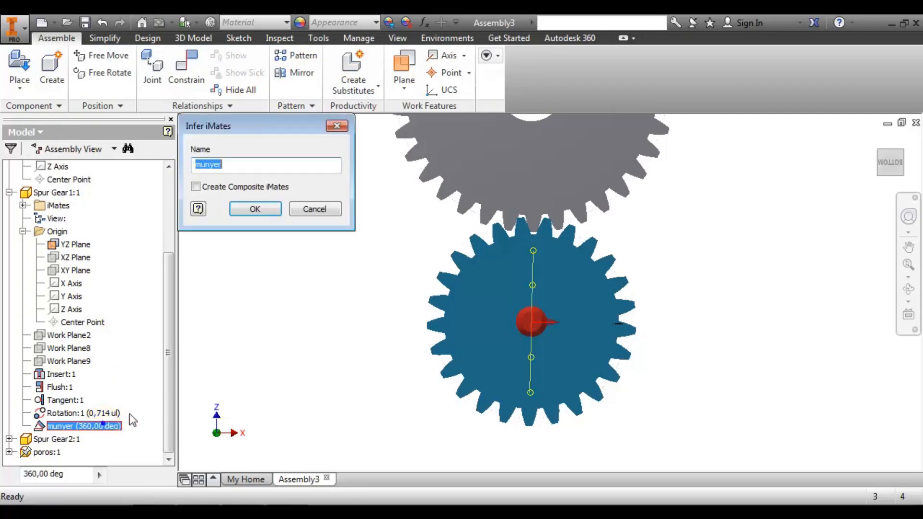
click(307, 211)
right_click(101, 433)
click(144, 383)
click(282, 187)
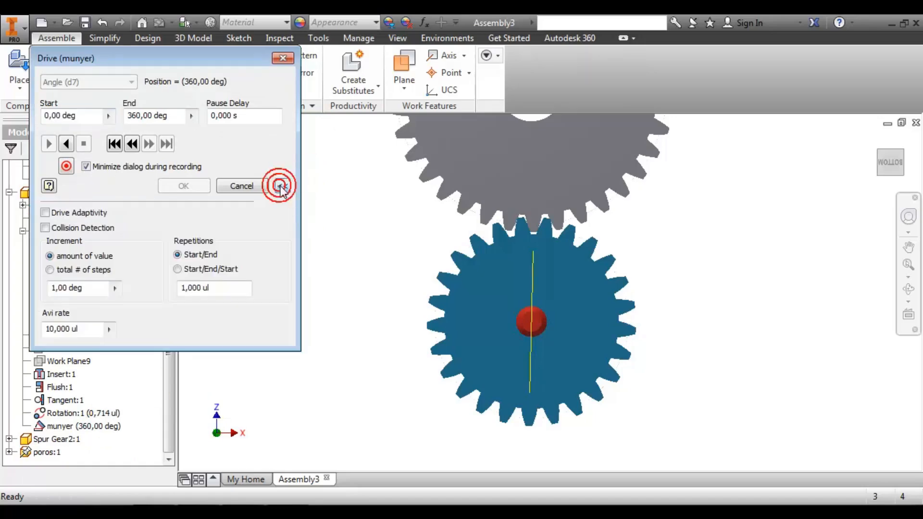
click(209, 287)
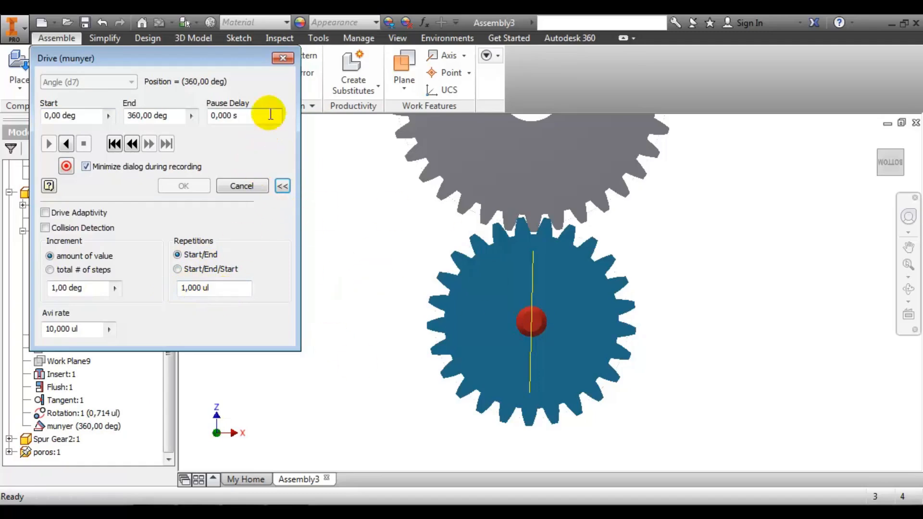
click(289, 61)
Step: Switch from the face-on view to an isometric view of both gears and the hexagonal shaft
scroll(564, 254, down, 3)
scroll(618, 313, up, 3)
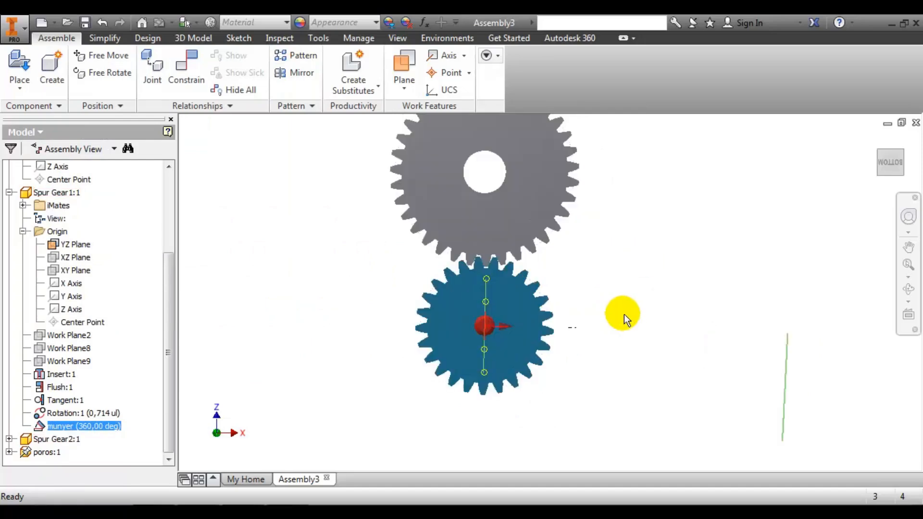
click(874, 139)
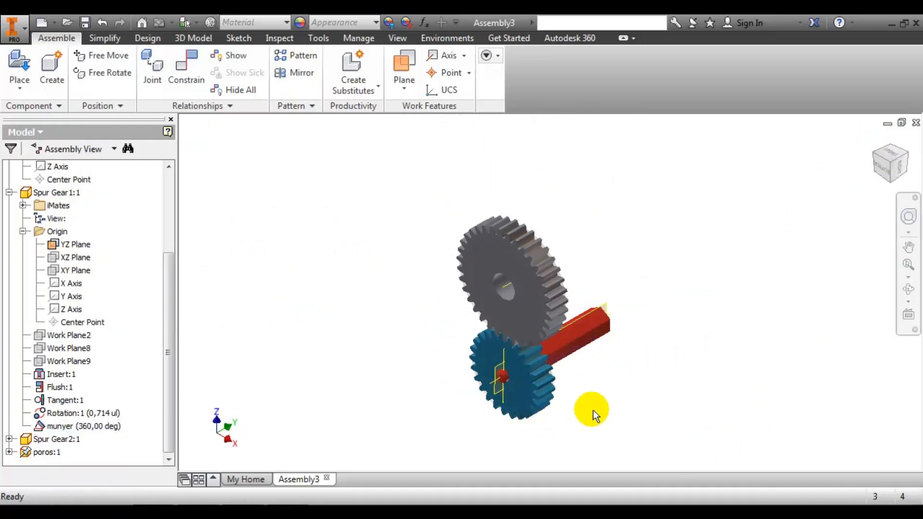
middle_drag(593, 412, 593, 407)
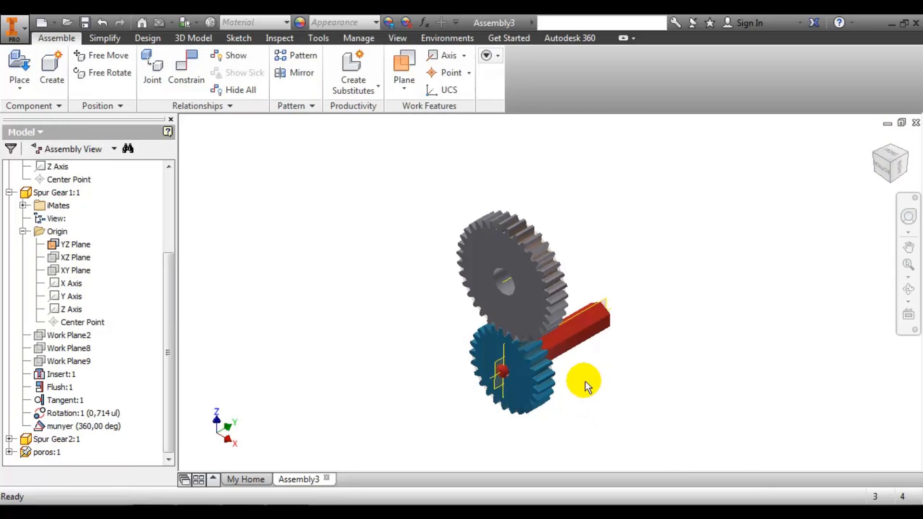